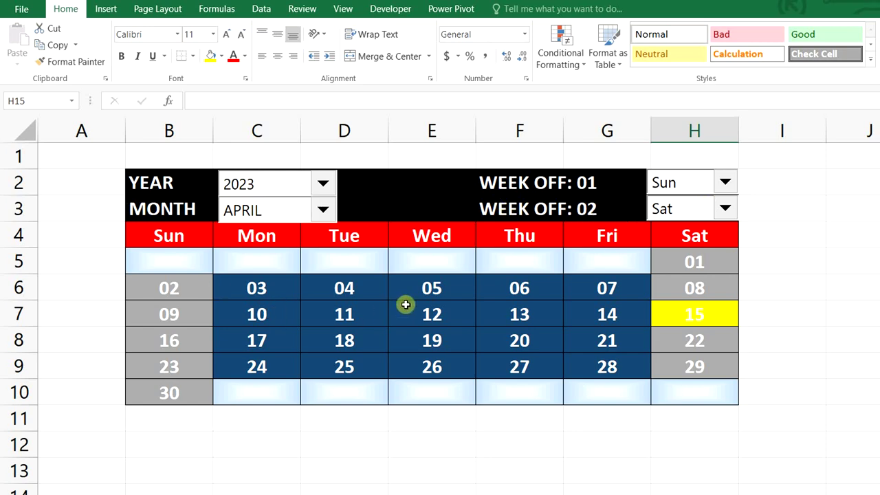
# Step: Try the finished calendar's YEAR selector by choosing 2025, 2029 and 2023
pyautogui.click(323, 184)
pyautogui.click(274, 248)
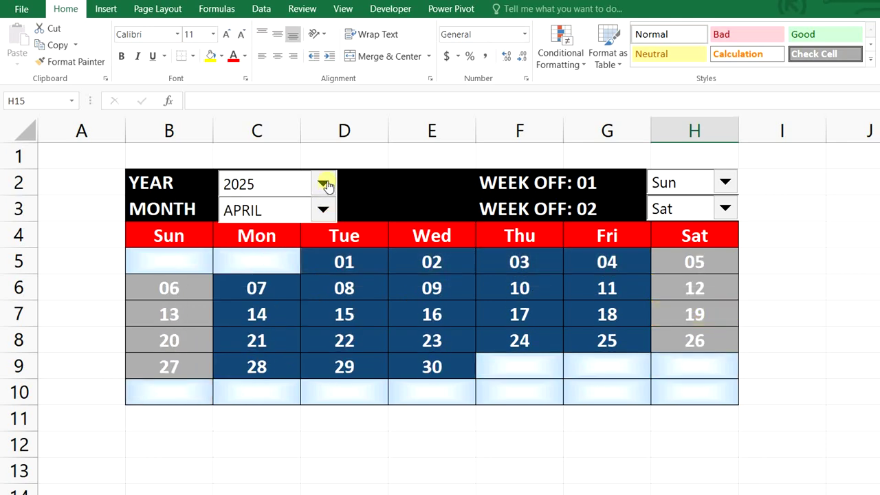
pyautogui.click(323, 184)
pyautogui.click(247, 276)
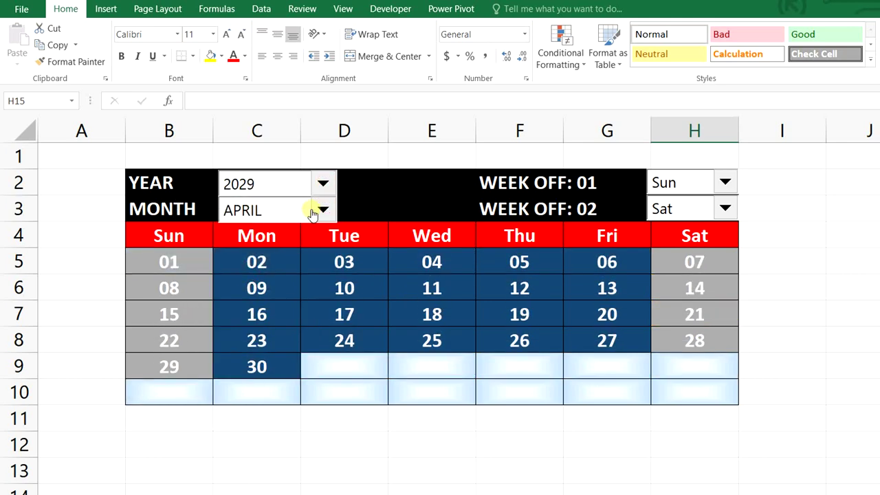
pyautogui.click(323, 185)
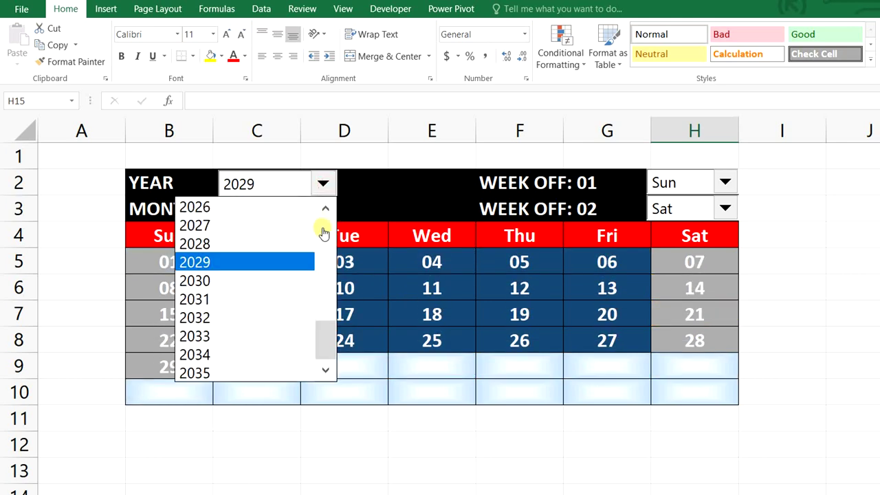
pyautogui.scroll(1, 275, 262)
pyautogui.click(248, 204)
# Step: Switch the calendar's MONTH selector to JANUARY and on to FEBRUARY
pyautogui.click(323, 210)
pyautogui.click(279, 232)
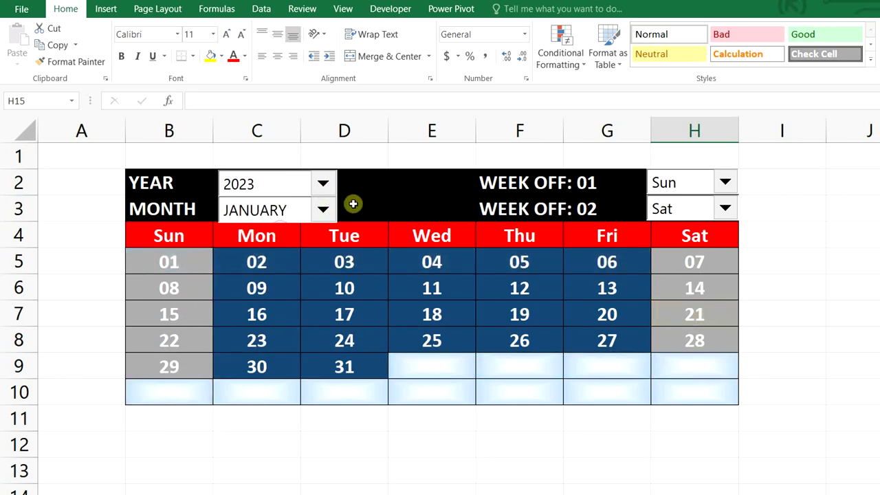
pyautogui.click(321, 214)
pyautogui.click(267, 253)
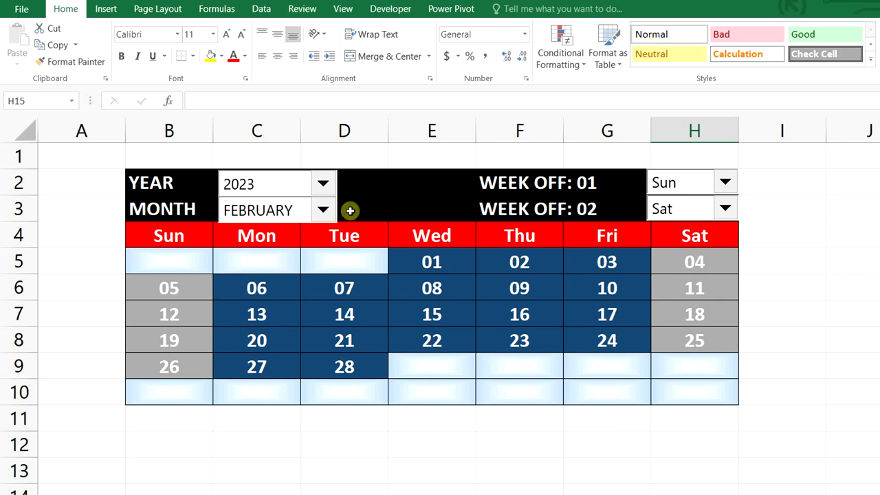
# Step: Look through the first week-off options and set WEEK OFF: 02 to None
pyautogui.click(724, 185)
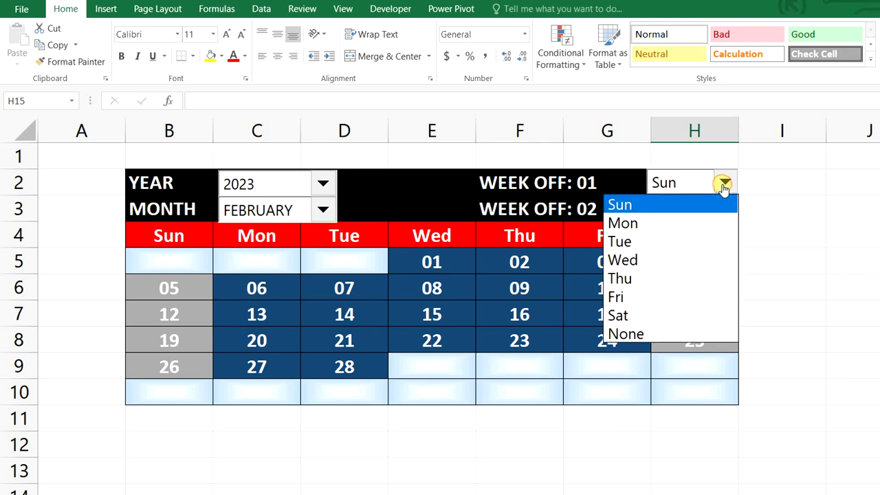
pyautogui.click(648, 251)
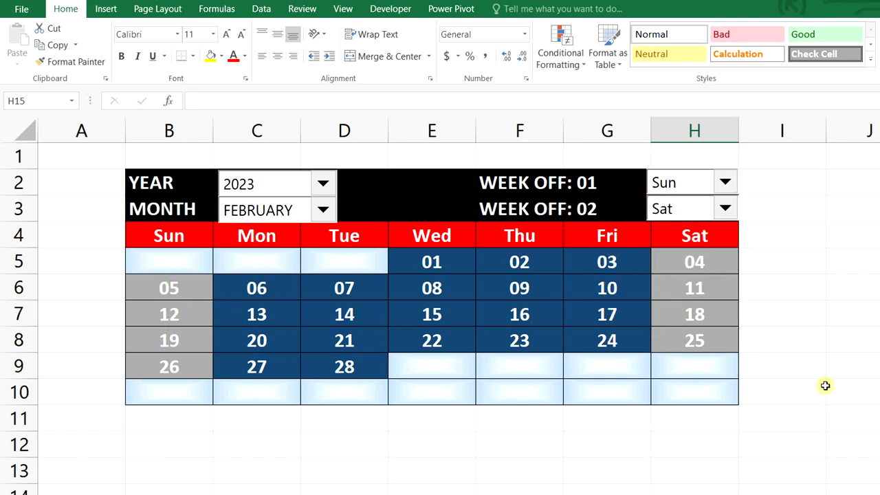
pyautogui.click(727, 207)
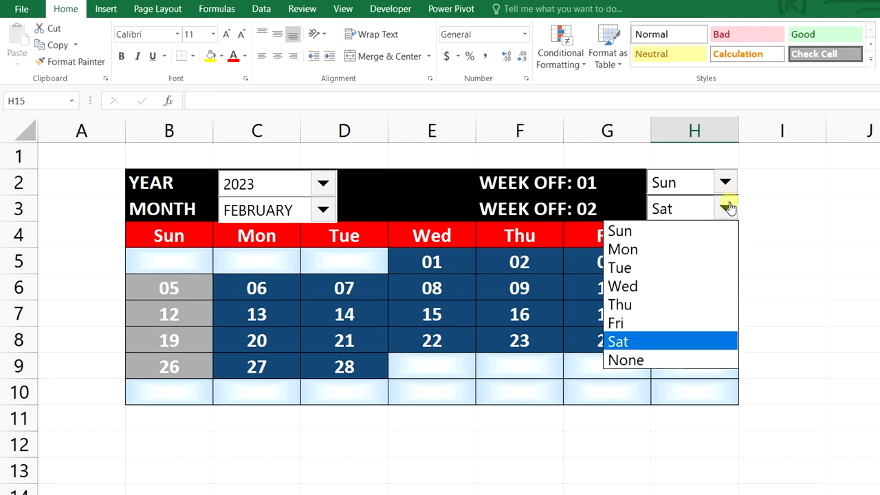
pyautogui.click(633, 361)
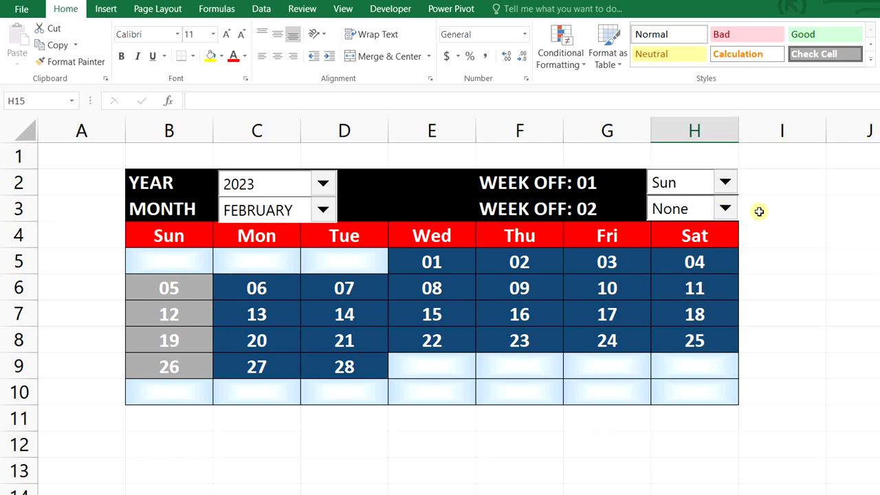
# Step: Switch WEEK OFF: 01 to Mon and back to Sun
pyautogui.click(725, 182)
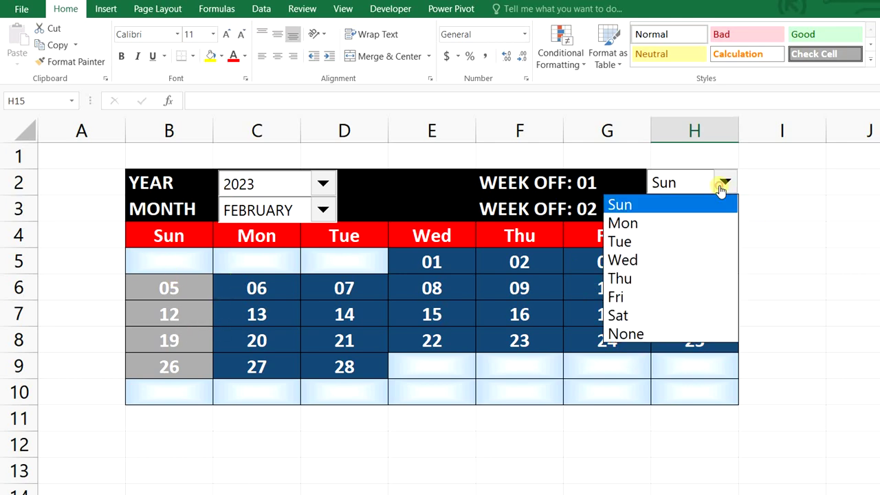
pyautogui.click(663, 224)
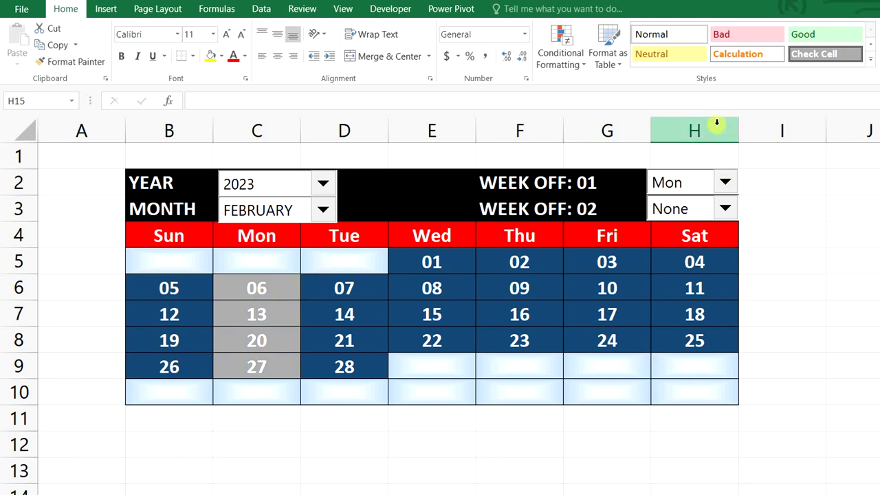
pyautogui.click(725, 182)
pyautogui.click(689, 205)
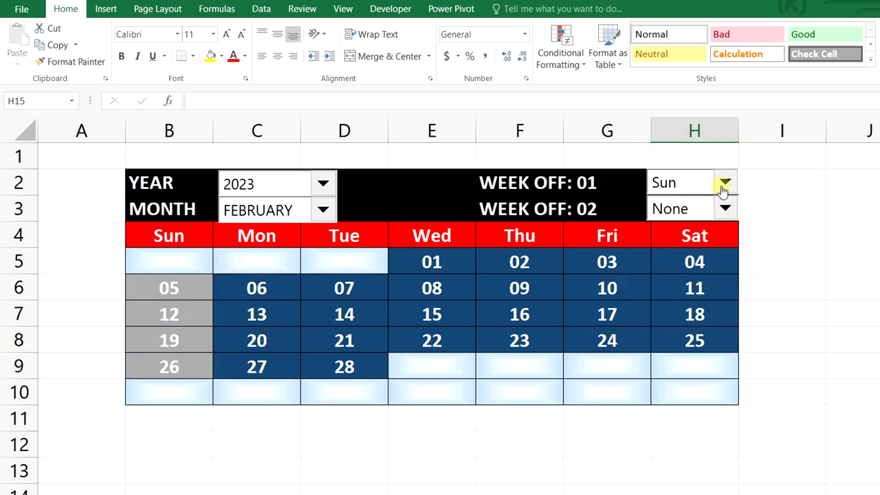
# Step: Set WEEK OFF: 02 to Sat
pyautogui.click(727, 180)
pyautogui.click(726, 211)
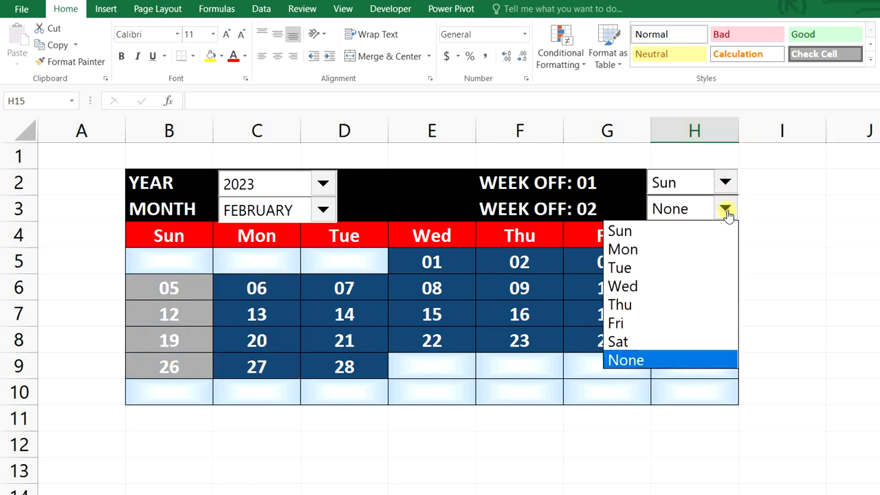
pyautogui.click(631, 340)
pyautogui.click(631, 339)
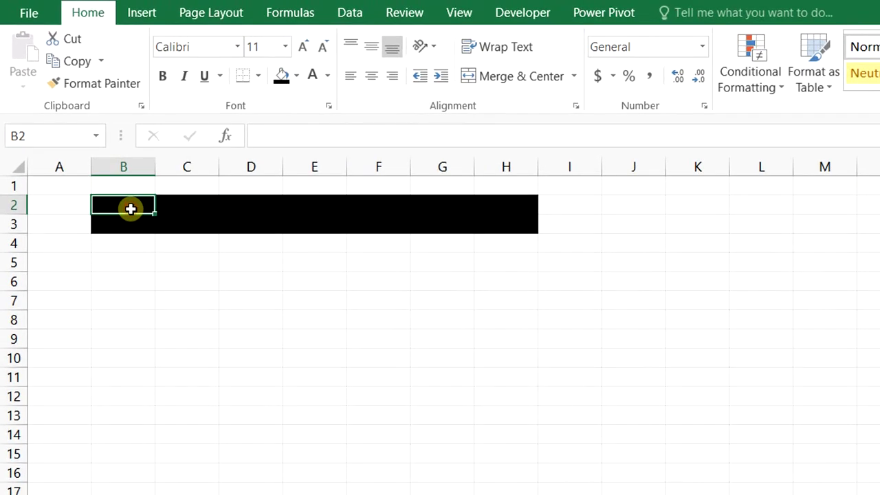
# Step: In the new sheet, enter YEAR in B2 and MONTH in B3 and make both labels bold
pyautogui.write('YEAR')
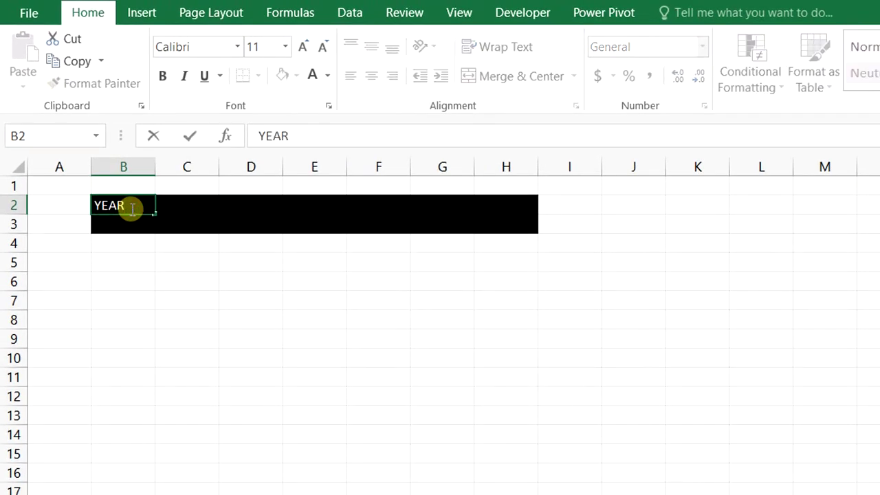
pyautogui.press('Return')
pyautogui.write('MONTH')
pyautogui.click(133, 203)
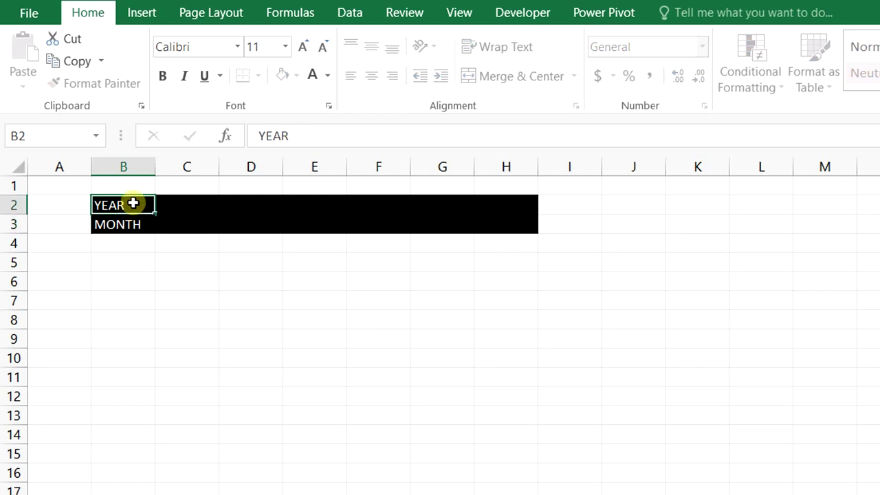
pyautogui.moveTo(133, 204); pyautogui.dragTo(131, 218)
pyautogui.hotkey('ctrl', 'b')
# Step: Enter WEEK OFF: 01 in F2 and WEEK OFF: 02 in F3 and make both labels bold
pyautogui.click(411, 204)
pyautogui.write('WE')
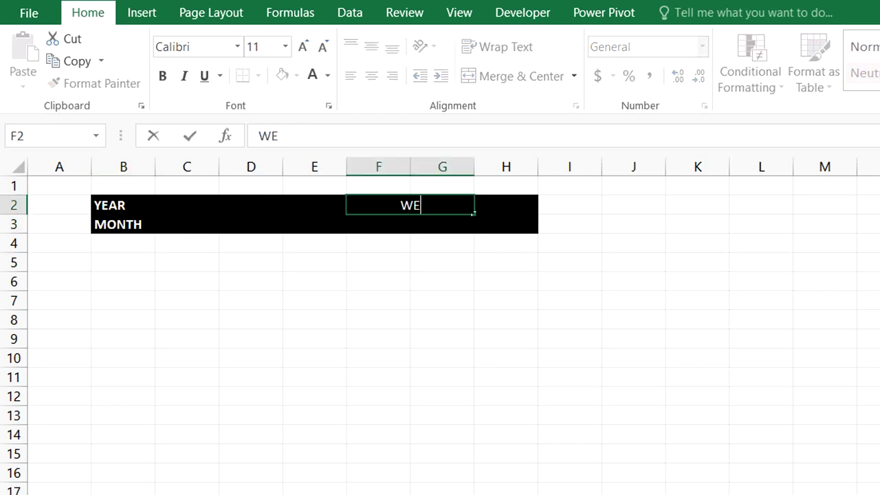
pyautogui.write('EK OFF:01')
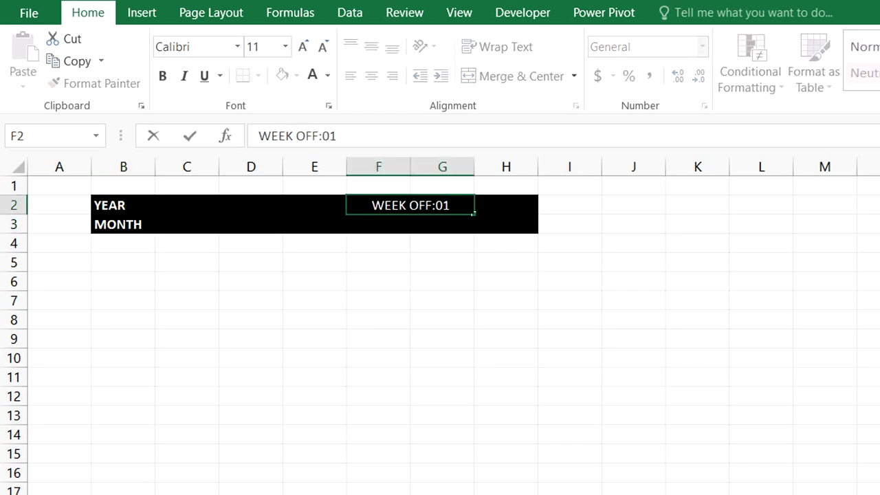
pyautogui.press('Return')
pyautogui.write('WEEK OFF: 01')
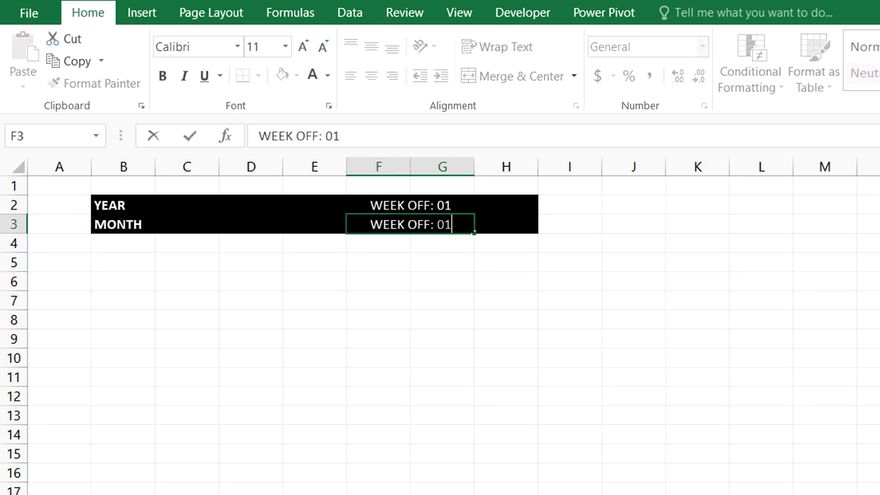
pyautogui.press('BackSpace')
pyautogui.write('2')
pyautogui.press('Return')
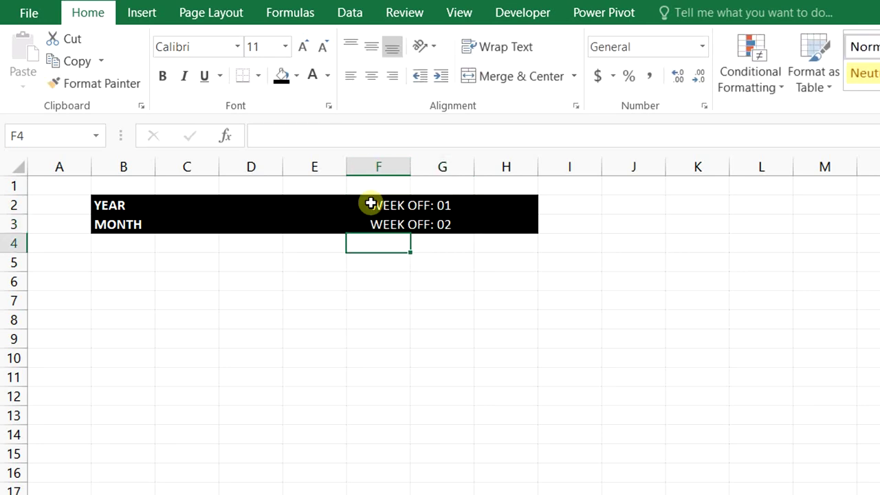
pyautogui.moveTo(369, 202); pyautogui.dragTo(378, 221)
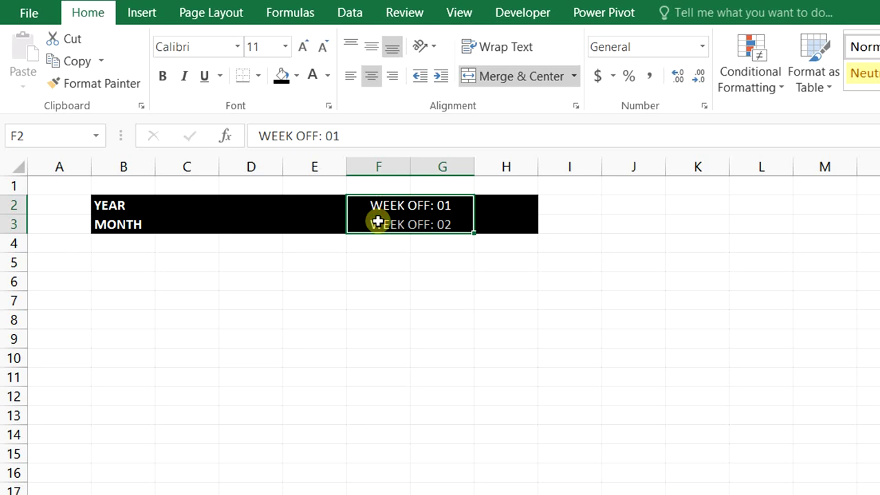
# Step: Insert a combo box form control beside YEAR and a matching one beside MONTH
pyautogui.click(522, 13)
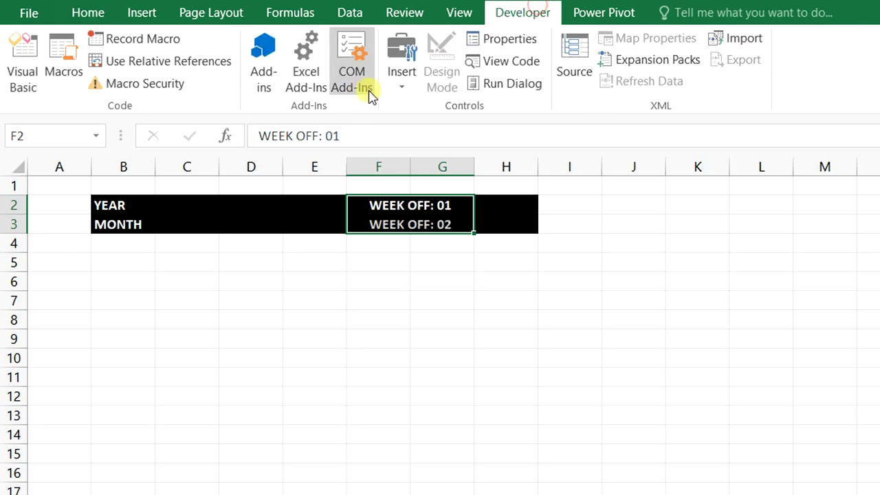
pyautogui.click(412, 92)
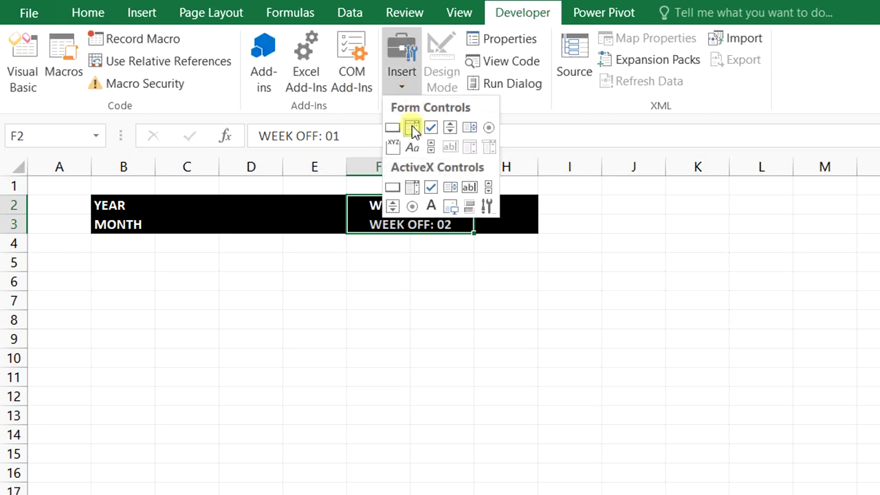
pyautogui.click(412, 128)
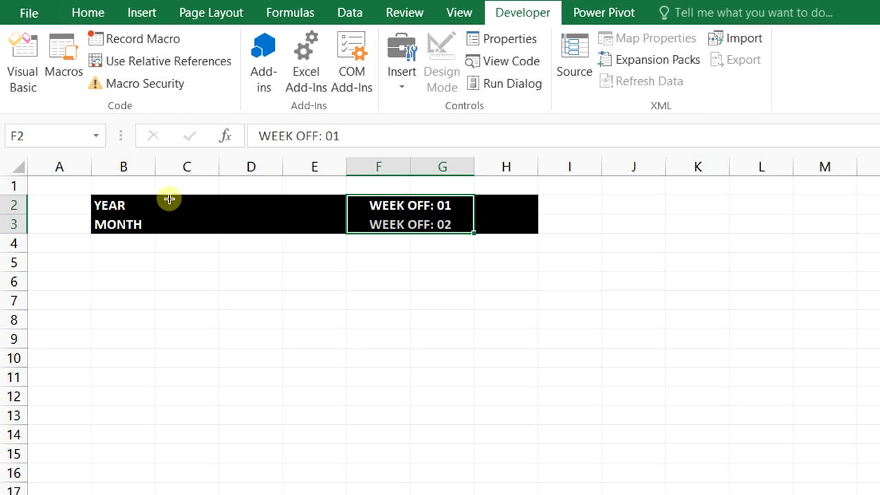
pyautogui.moveTo(169, 199)
pyautogui.mouseDown()
pyautogui.moveTo(220, 197)
pyautogui.moveTo(247, 213)
pyautogui.moveTo(231, 232)
pyautogui.mouseUp()
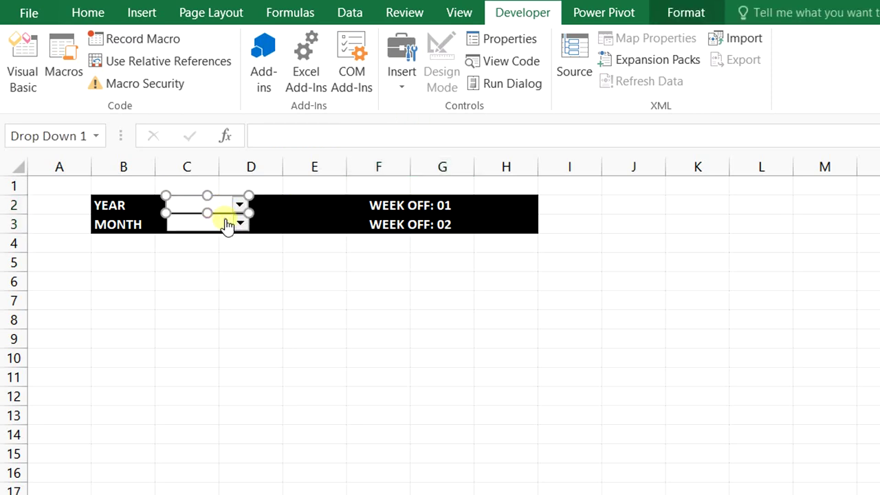
# Step: Select the YEAR and MONTH combo boxes together and copy them beside the two WEEK OFF labels
pyautogui.keyDown('ctrl'); pyautogui.click(227, 225); pyautogui.keyUp('ctrl')
pyautogui.click(664, 14)
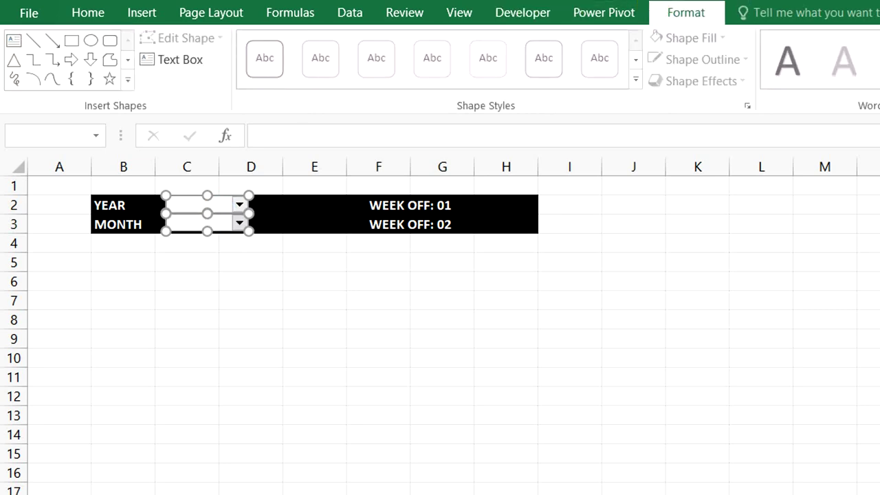
pyautogui.click(220, 218)
pyautogui.moveTo(217, 216); pyautogui.dragTo(515, 219)
pyautogui.press('Escape')
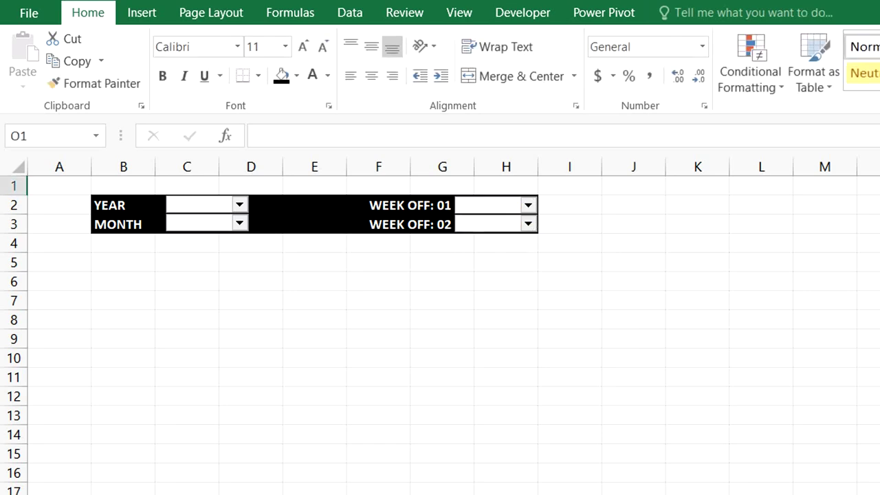
# Step: Enter 2000 in O1 and fill column O down as a yearly series to 2035 in O36
pyautogui.write('2000')
pyautogui.press('Return')
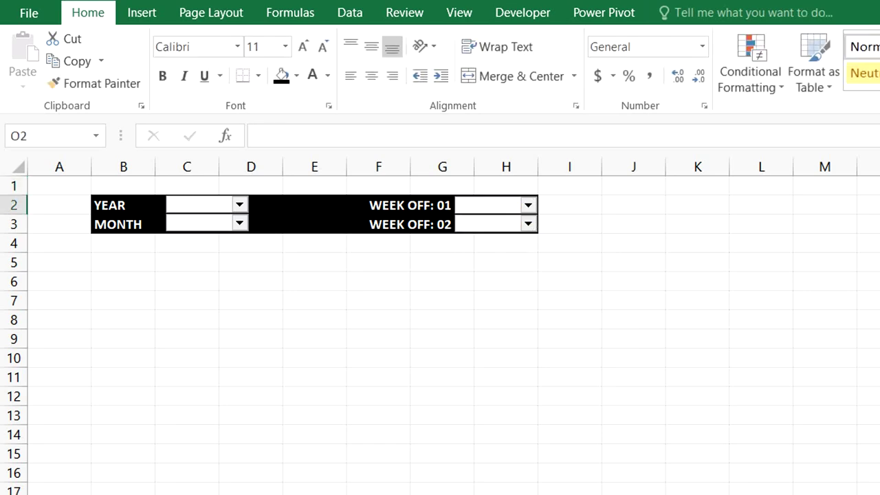
pyautogui.press('Up')
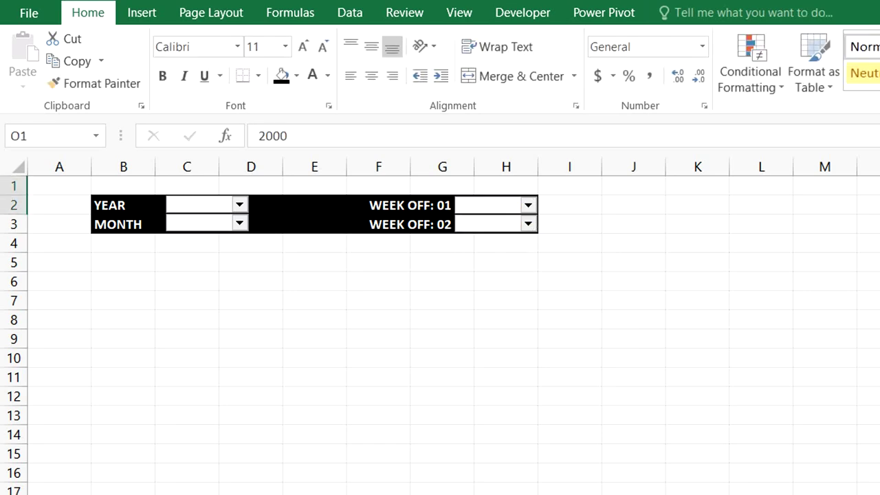
pyautogui.scroll(-2, 440, 335)
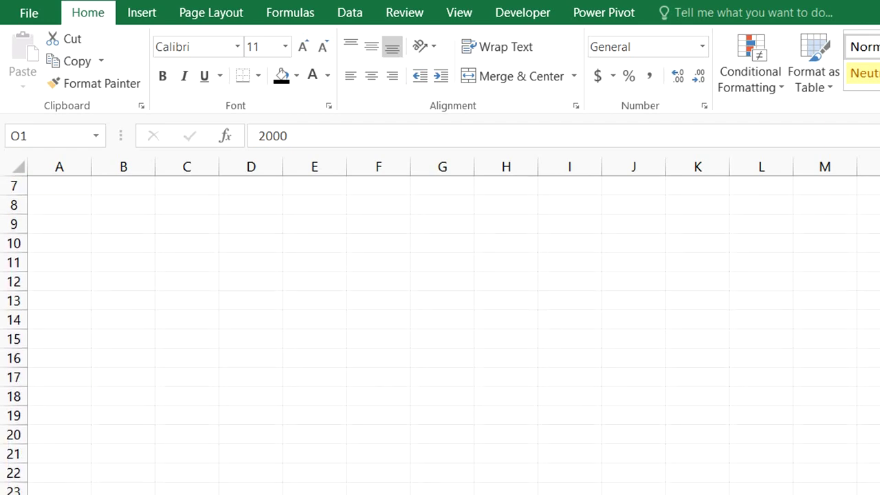
pyautogui.moveTo(637, 481); pyautogui.dragTo(639, 491)
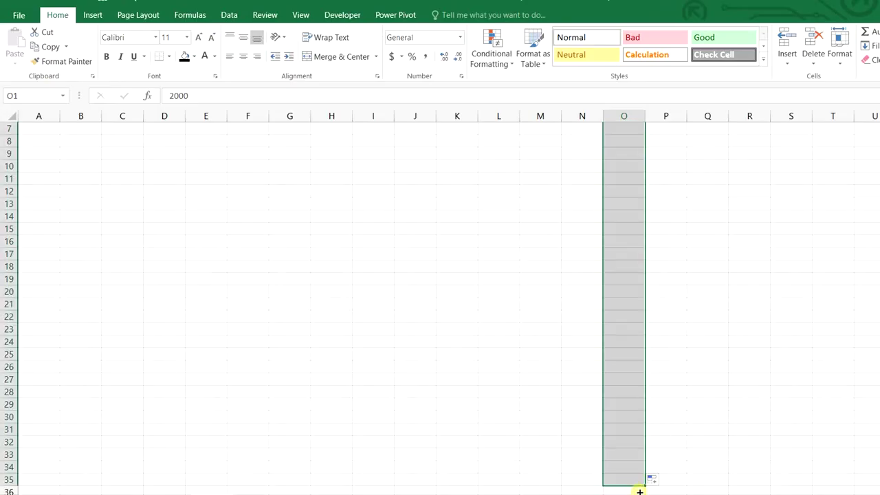
pyautogui.click(718, 398)
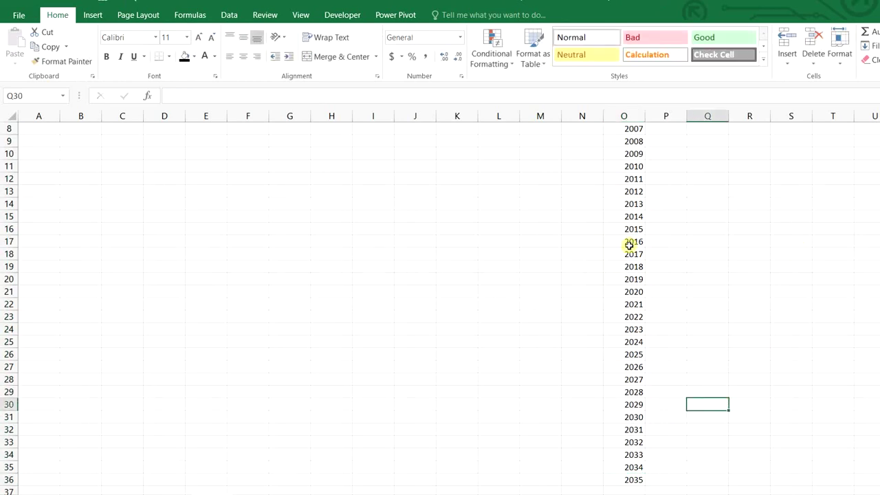
# Step: List the months JANUARY to DECEMBER in P1:P12 beside the year list
pyautogui.hotkey('ctrl', 'shift', 'Up')
pyautogui.click(662, 127)
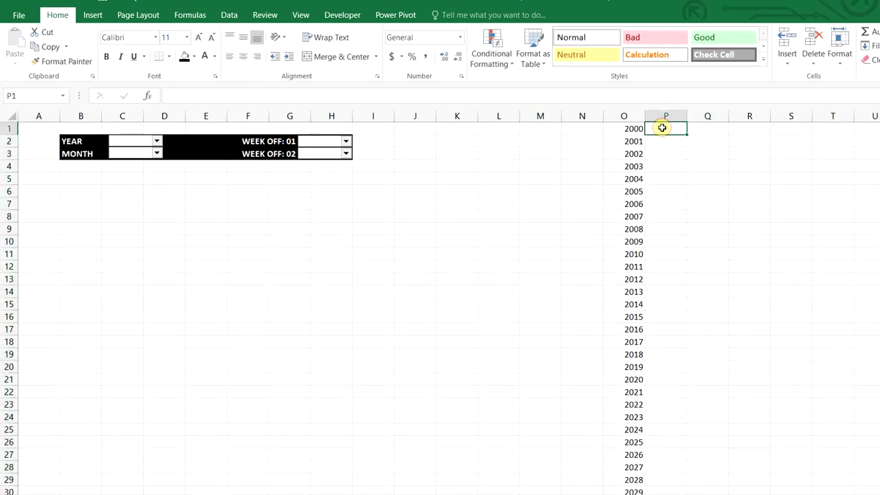
pyautogui.write('JAN')
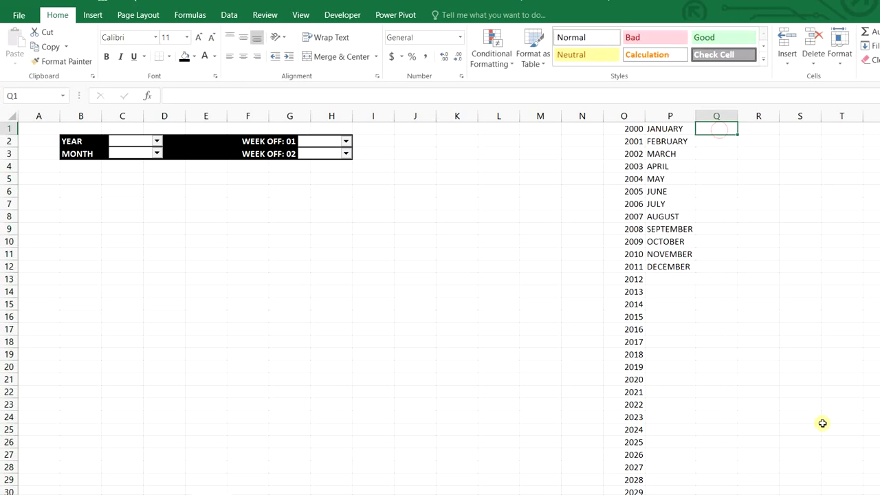
# Step: List the weekdays Sun to Sat in Q1:Q7 and enter None in Q8 beside the month list
pyautogui.write('Sun')
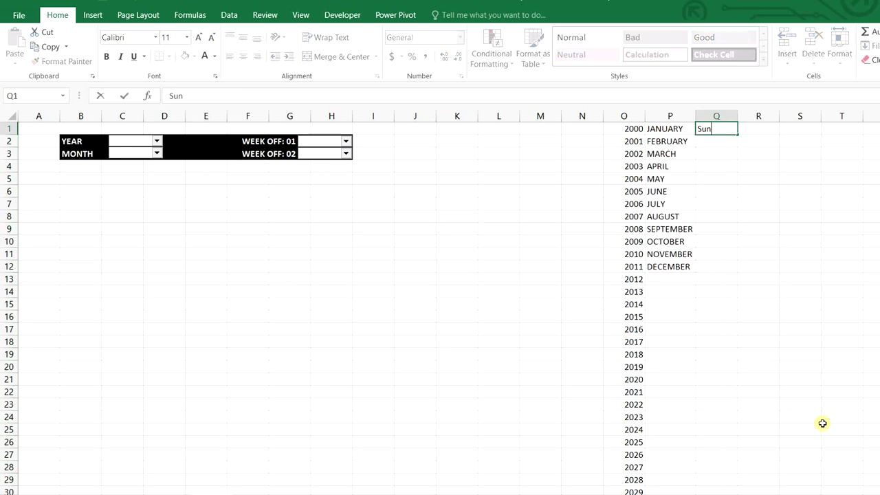
pyautogui.press('Return')
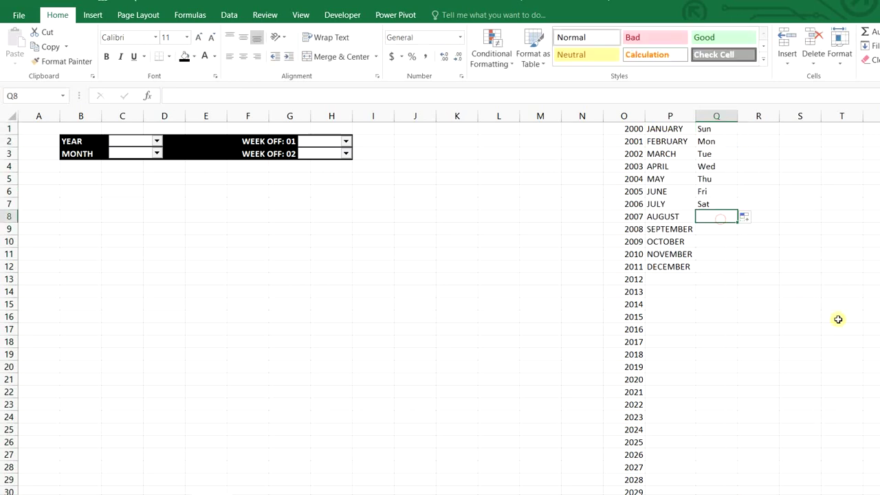
pyautogui.write('None')
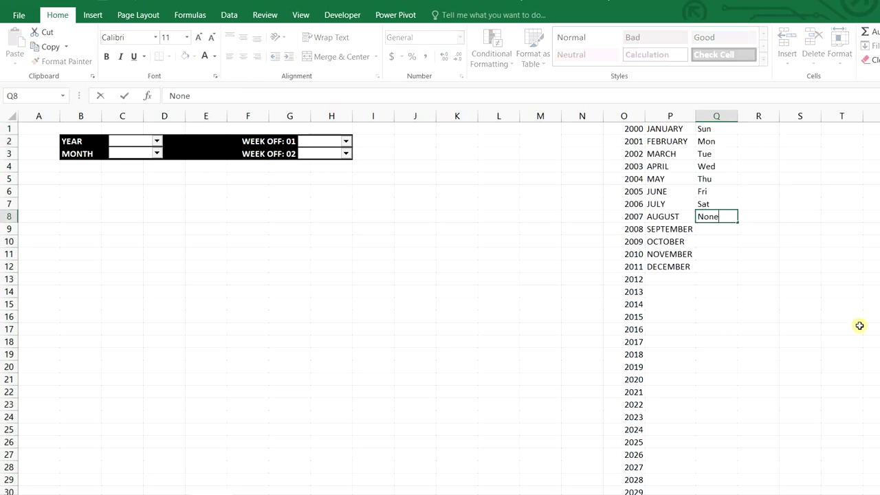
pyautogui.click(820, 278)
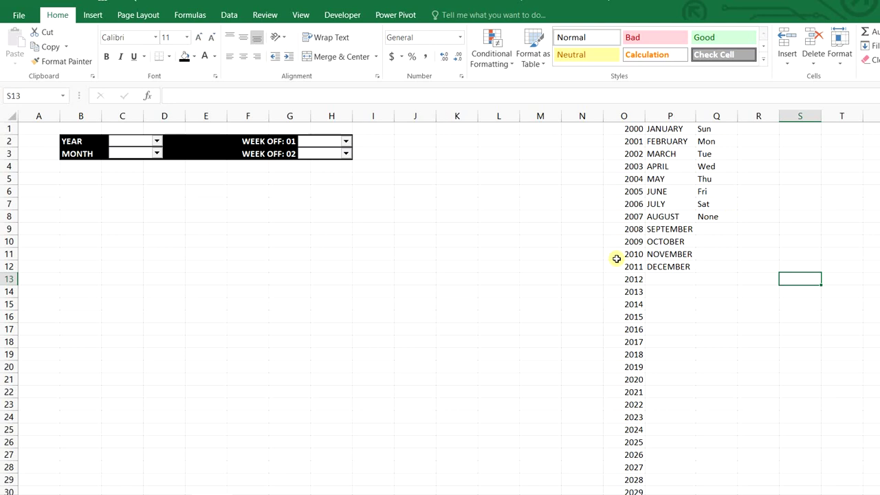
# Step: Format the YEAR combo box with input range $O$1:$O$36, cell link $J$2, 10 drop-down lines and 3-D shading
pyautogui.rightClick(144, 142)
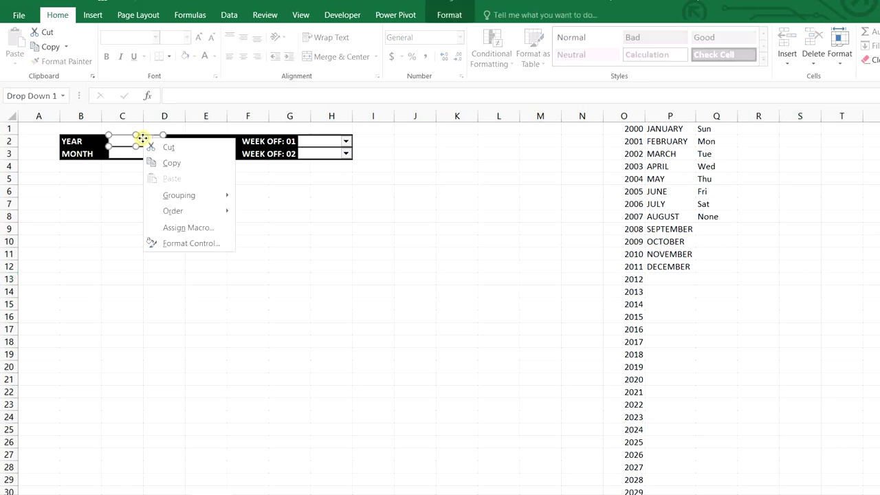
pyautogui.click(187, 243)
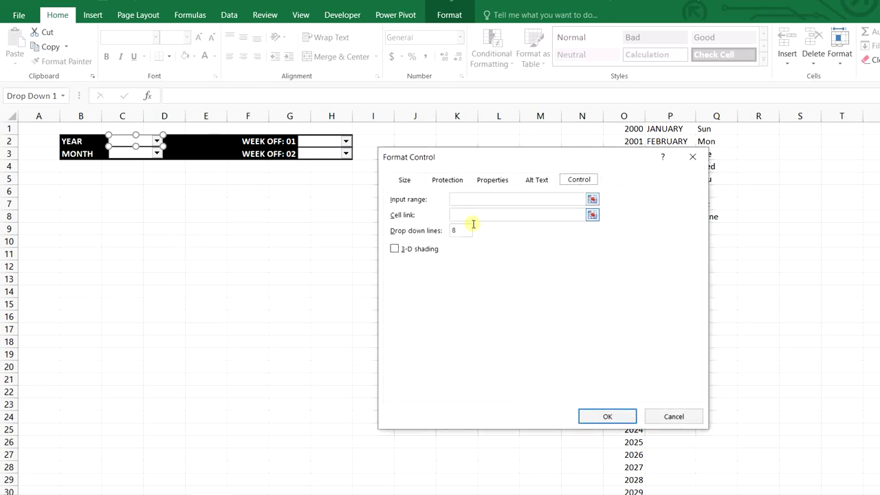
pyautogui.click(463, 199)
pyautogui.moveTo(615, 129); pyautogui.dragTo(622, 481)
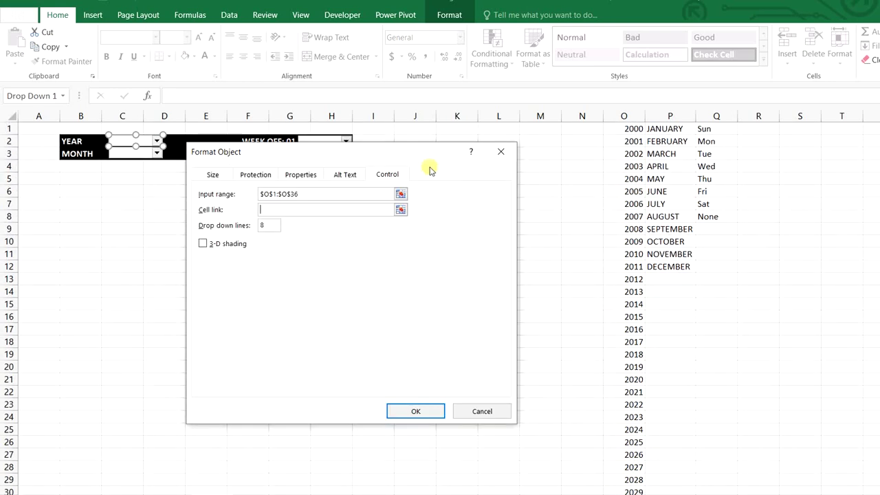
pyautogui.click(431, 137)
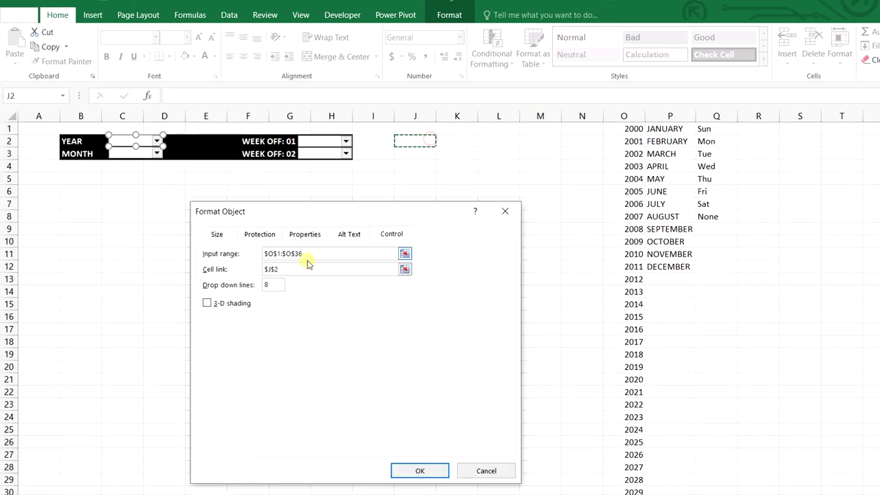
pyautogui.click(272, 284)
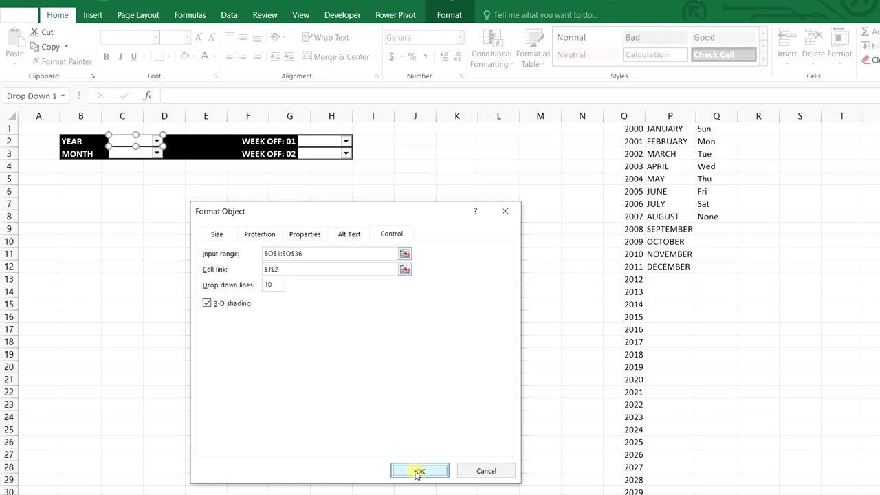
pyautogui.click(419, 470)
# Step: Format the MONTH combo box with input range $P$1:$P$12 and cell link $K$2, with enough drop-down lines for all 12 months
pyautogui.rightClick(143, 154)
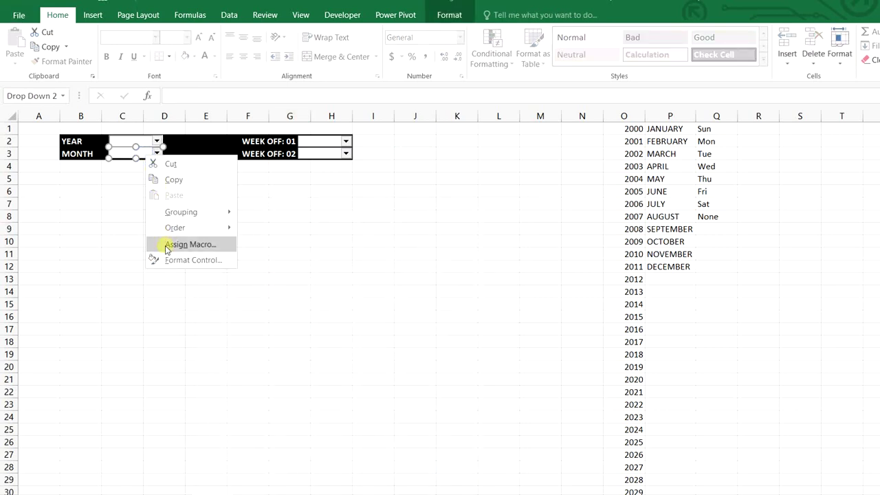
pyautogui.click(185, 259)
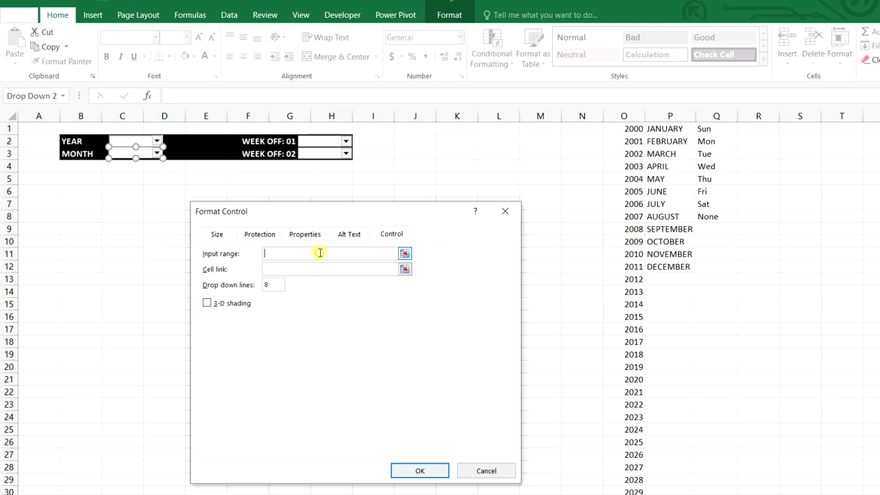
pyautogui.click(320, 252)
pyautogui.click(666, 129)
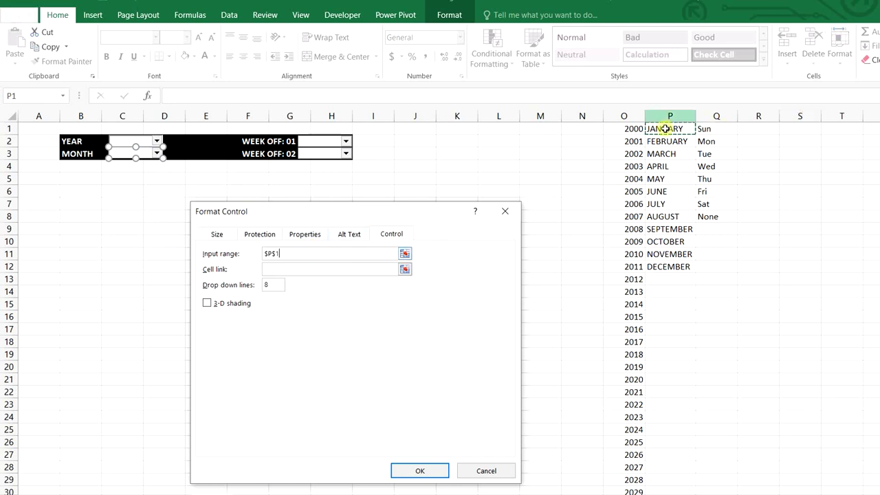
pyautogui.moveTo(666, 129); pyautogui.dragTo(673, 266)
pyautogui.press('Tab')
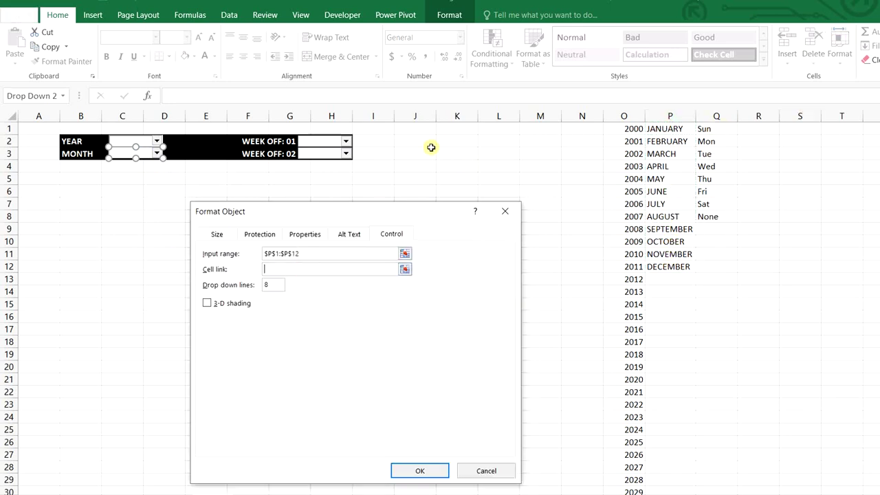
pyautogui.click(464, 141)
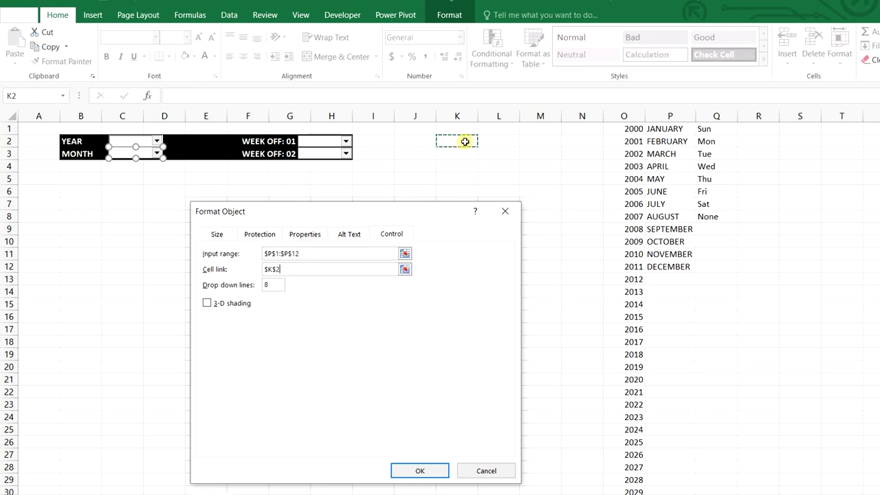
pyautogui.doubleClick(265, 285)
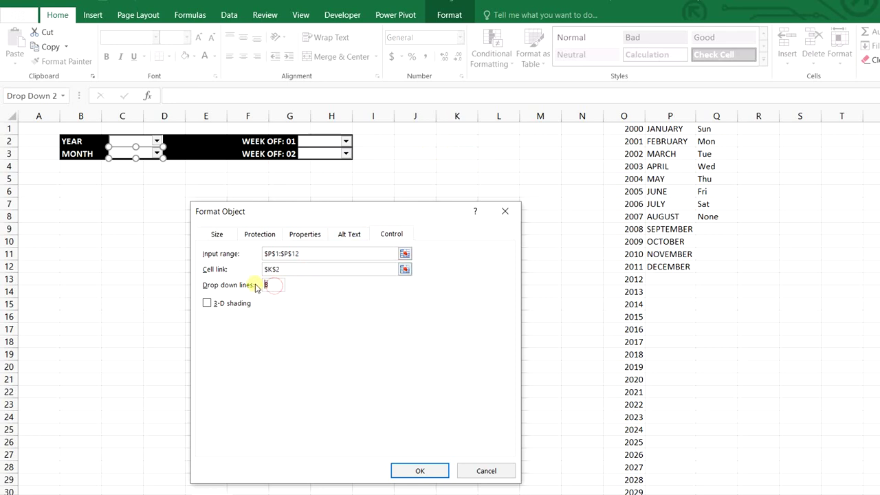
pyautogui.click(445, 472)
# Step: Format the WEEK OFF: 01 combo box with input range $Q$1:$Q$8, cell link $L$2 and 3-D shading
pyautogui.rightClick(337, 143)
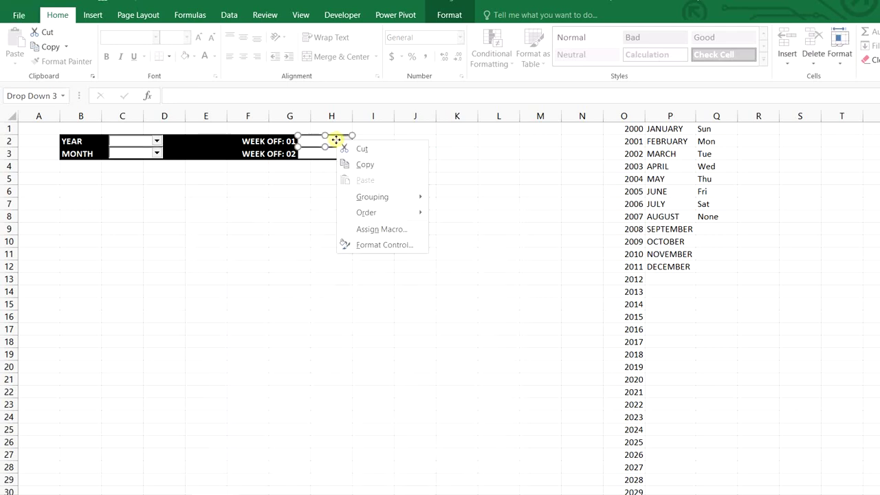
pyautogui.click(374, 244)
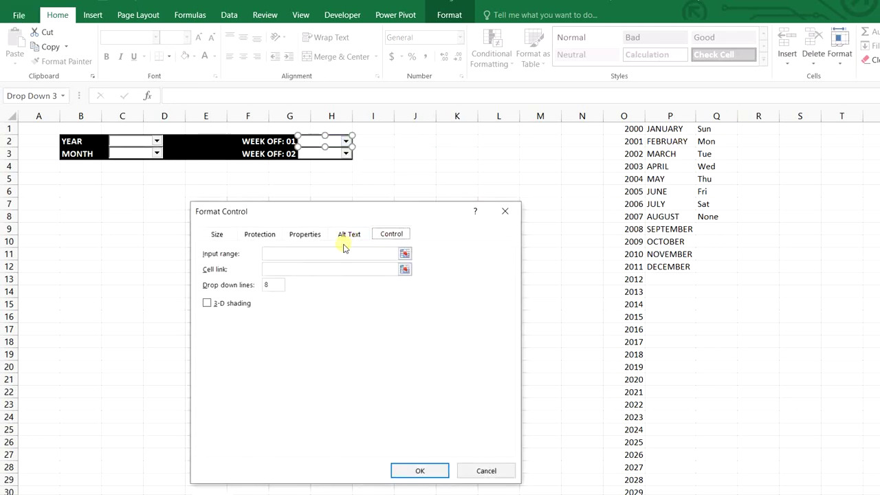
pyautogui.moveTo(716, 129); pyautogui.dragTo(708, 212)
pyautogui.press('Tab')
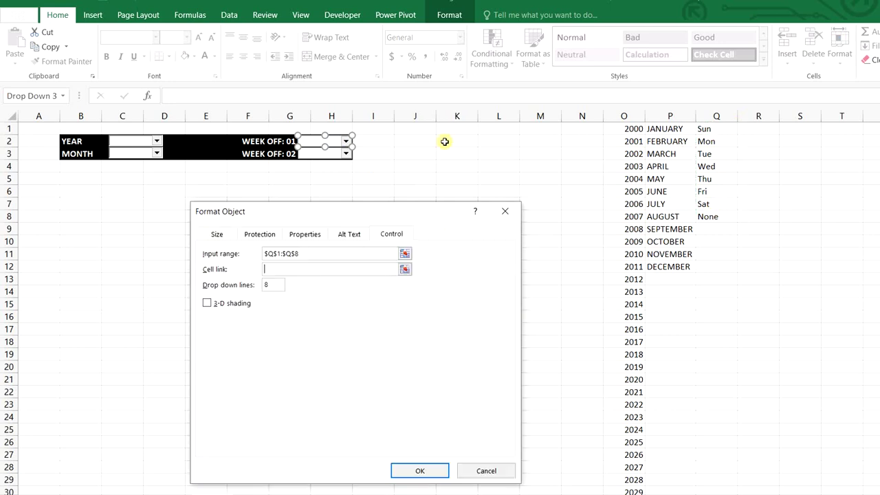
pyautogui.click(493, 141)
pyautogui.click(241, 305)
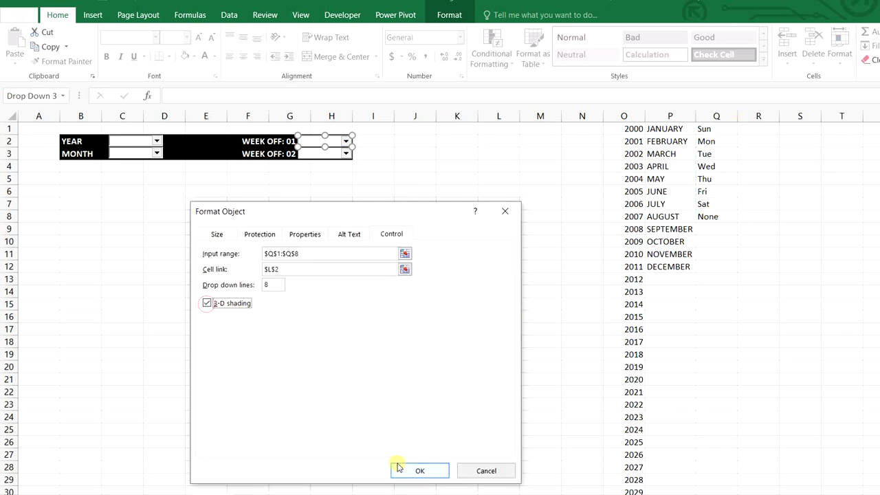
pyautogui.click(403, 472)
# Step: Format the WEEK OFF: 02 combo box with input range $Q$1:$Q$8, cell link $M$2 and 3-D shading
pyautogui.rightClick(337, 153)
pyautogui.click(378, 257)
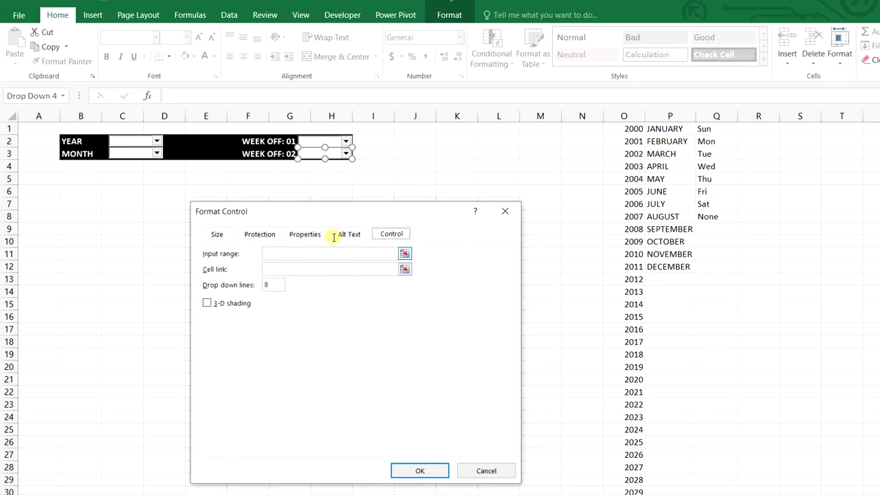
pyautogui.click(361, 254)
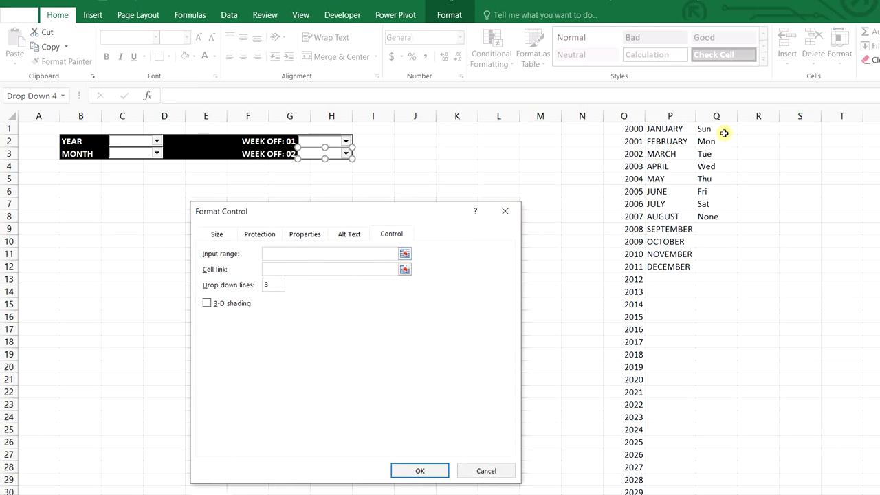
pyautogui.moveTo(724, 132); pyautogui.dragTo(717, 217)
pyautogui.click(304, 269)
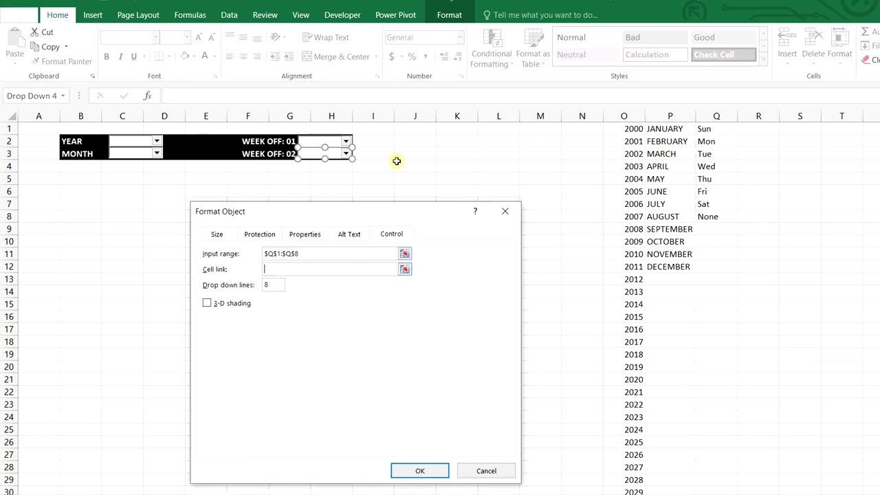
pyautogui.click(535, 146)
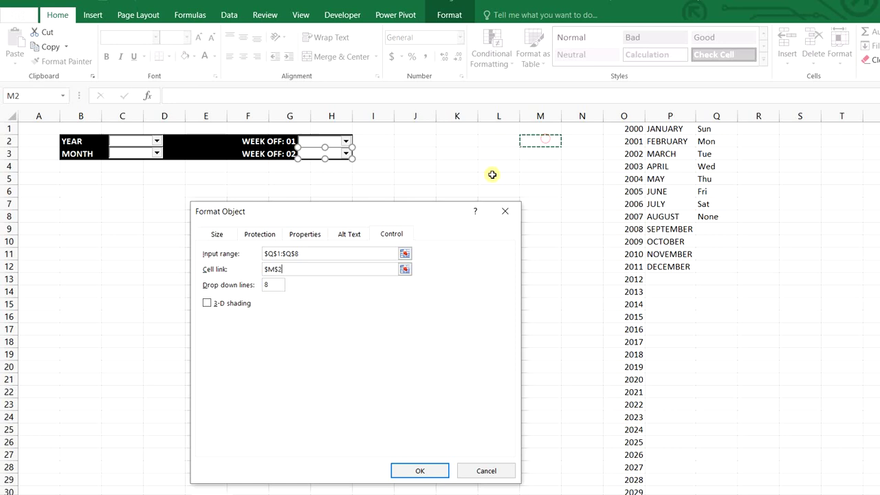
pyautogui.click(207, 303)
pyautogui.click(422, 469)
pyautogui.click(285, 356)
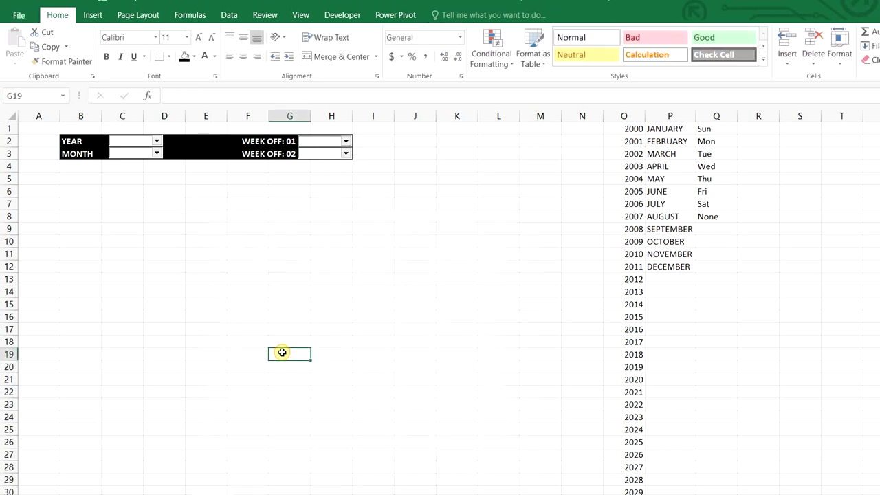
# Step: Choose 2023 in the YEAR combo box and JANUARY in the MONTH combo box
pyautogui.click(157, 142)
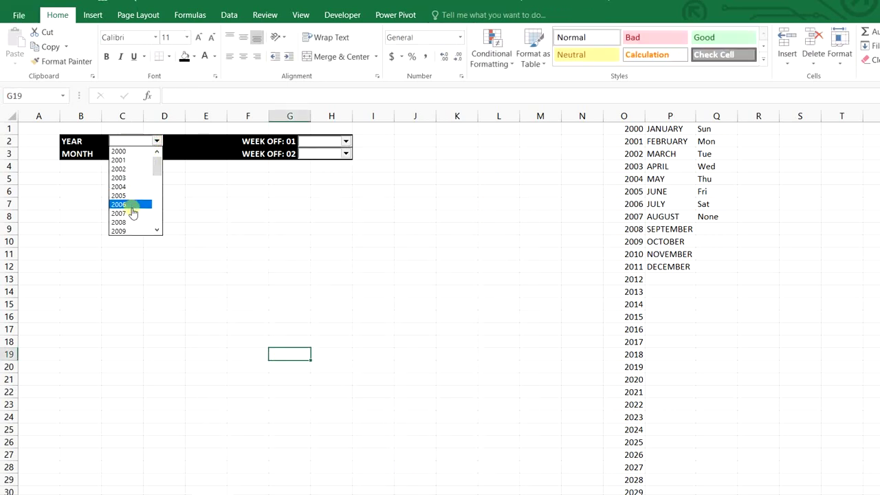
pyautogui.click(157, 215)
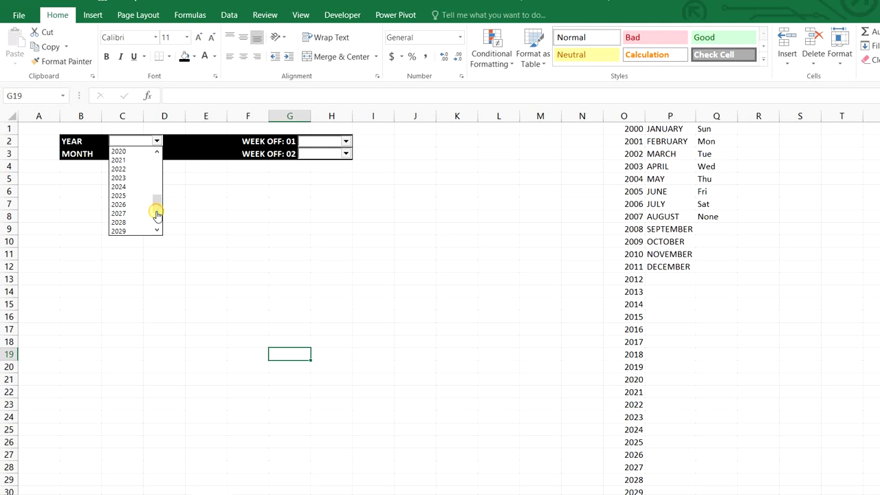
pyautogui.click(127, 185)
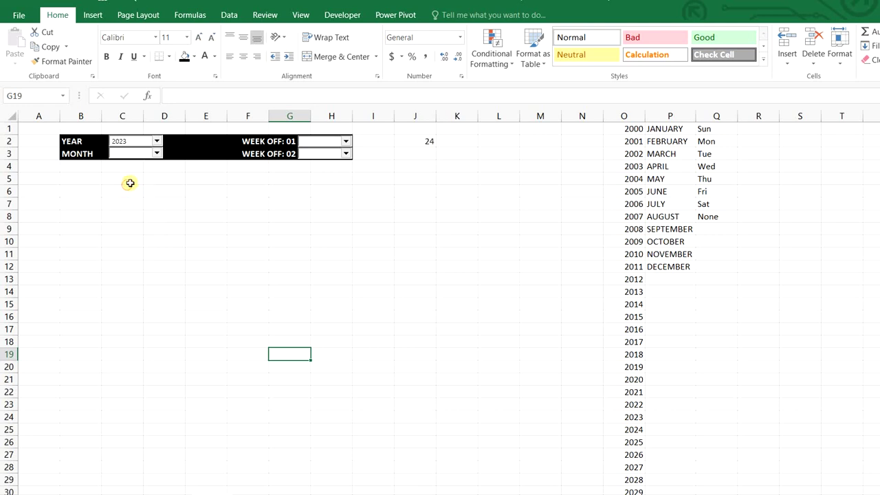
pyautogui.click(158, 154)
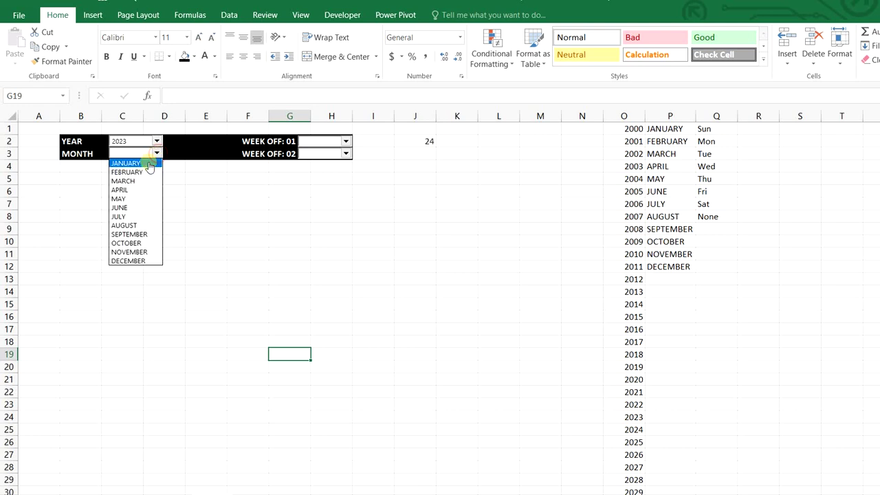
pyautogui.click(144, 165)
# Step: Choose Sun as WEEK OFF: 01 and Sat as WEEK OFF: 02 in their combo boxes
pyautogui.click(347, 143)
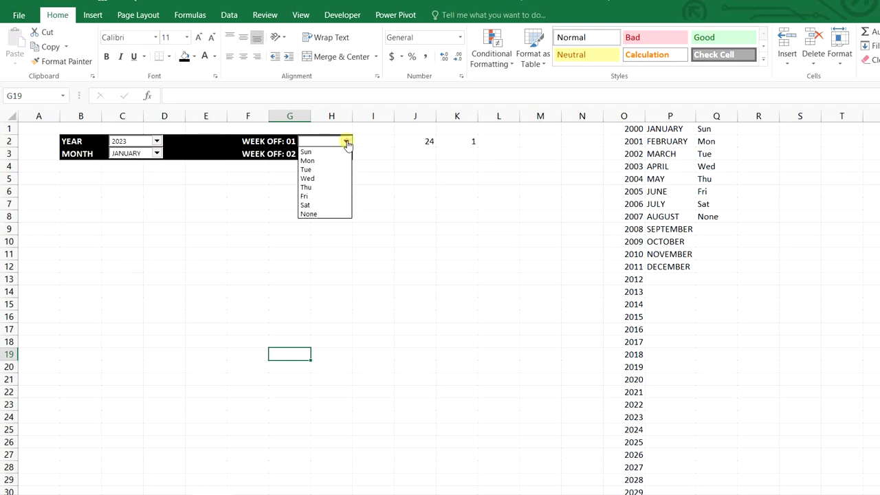
pyautogui.click(325, 153)
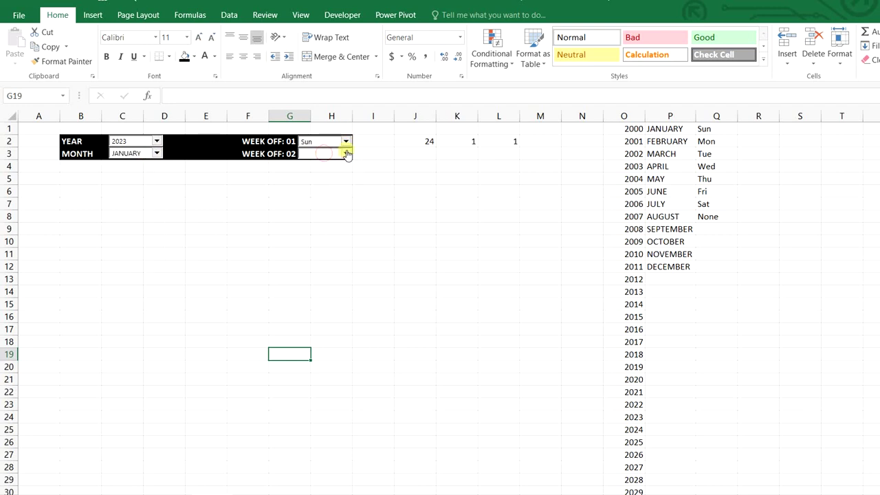
pyautogui.click(346, 153)
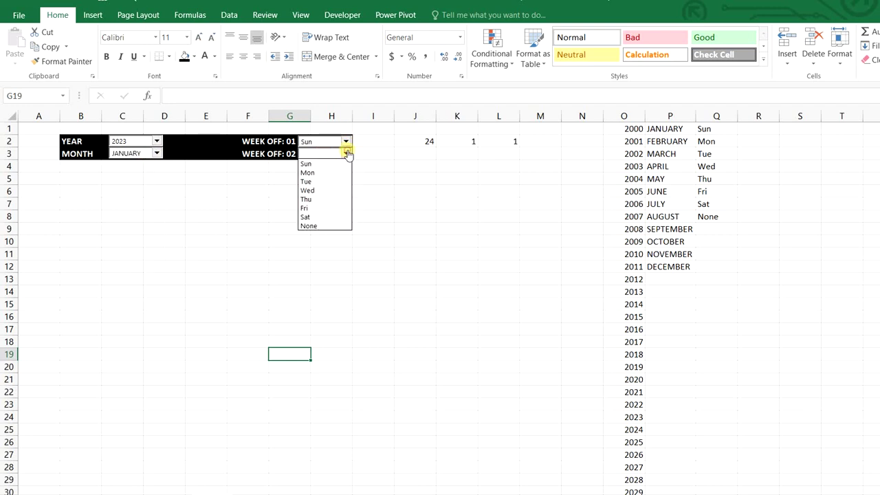
pyautogui.click(323, 217)
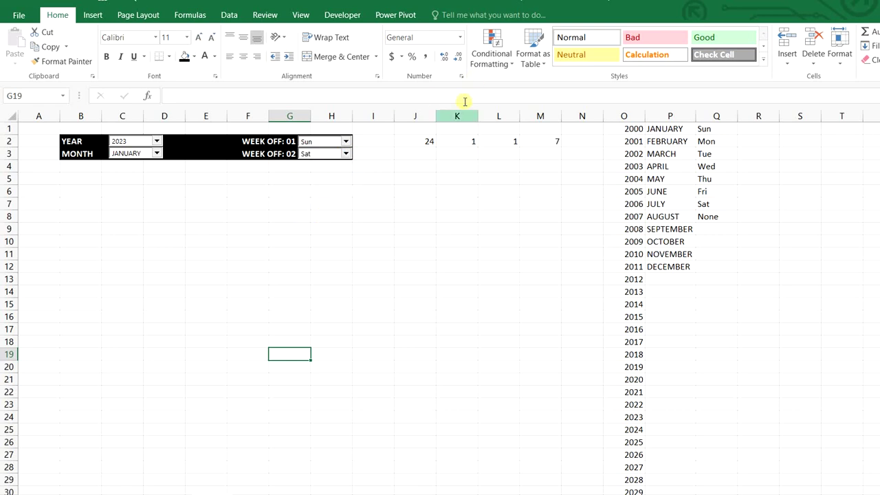
# Step: Label the linked cells in J1:M1 as YEAR, MONTH, WEEK OFF 01 and WEEK OFF 02
pyautogui.moveTo(424, 139); pyautogui.dragTo(538, 138)
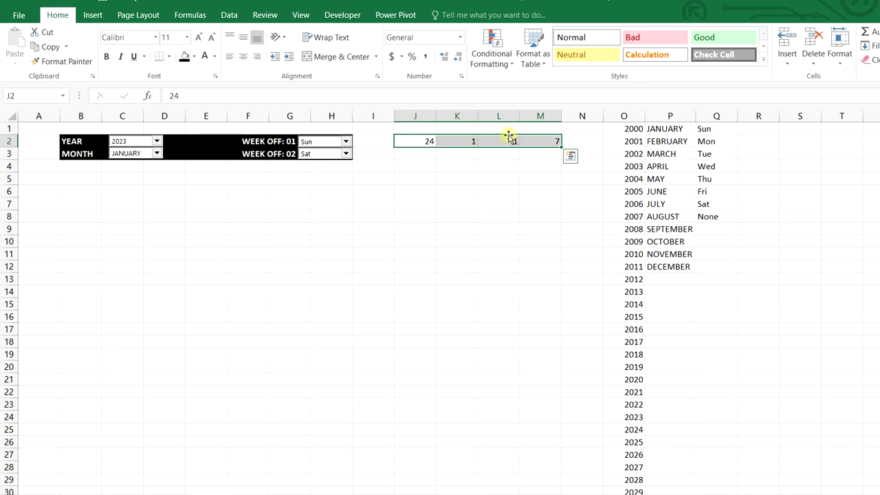
pyautogui.click(415, 127)
pyautogui.write('YE')
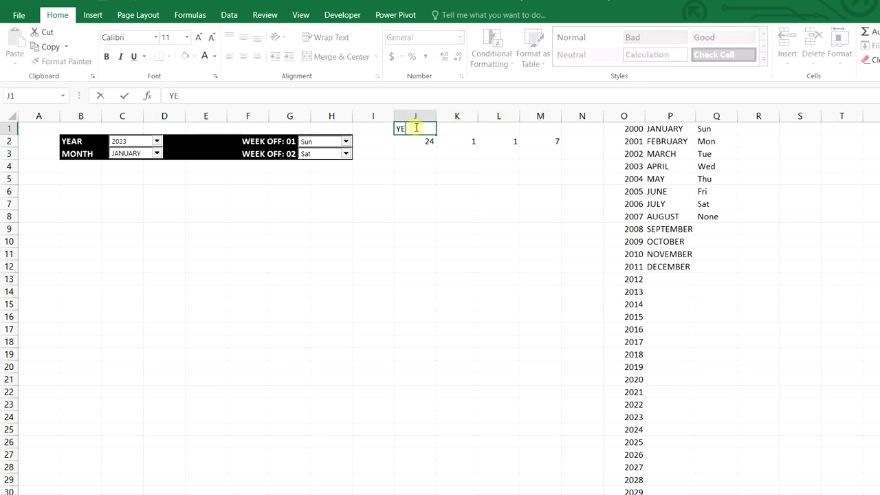
pyautogui.write('AR')
pyautogui.press('Tab')
pyautogui.write('MONTH')
pyautogui.press('Tab')
pyautogui.write('WEEK OFF 01')
pyautogui.press('Tab')
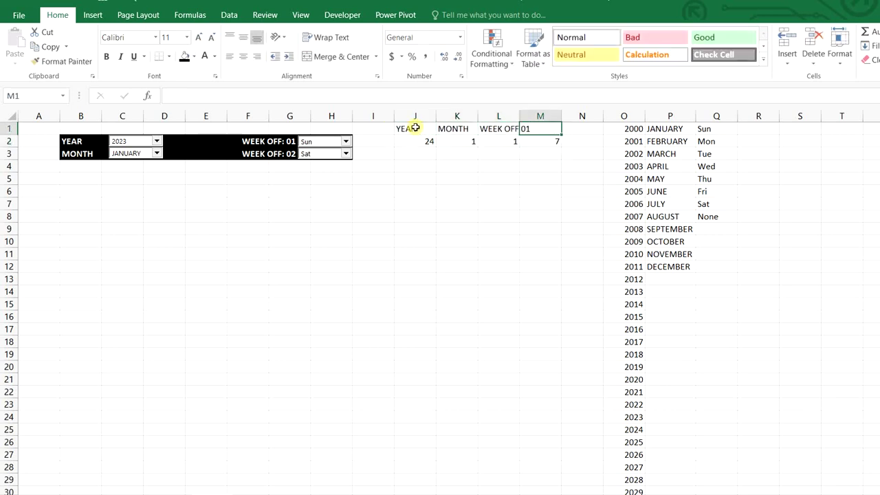
pyautogui.write('WE')
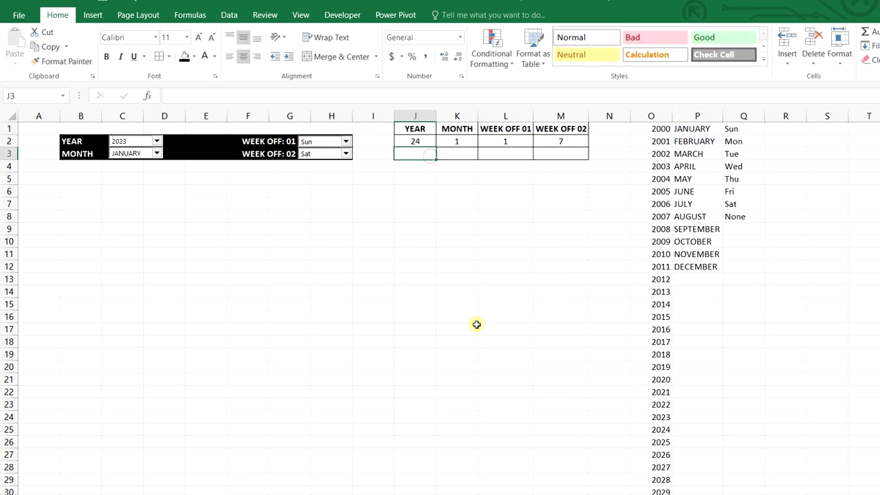
# Step: Enter =INDEX($O:$O,J2) in J3 to return the selected year
pyautogui.write('=INDEX(')
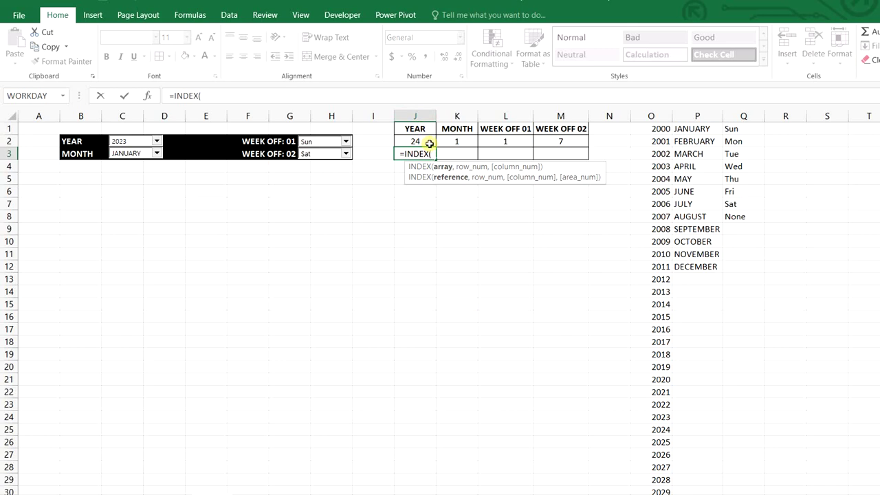
pyautogui.click(654, 116)
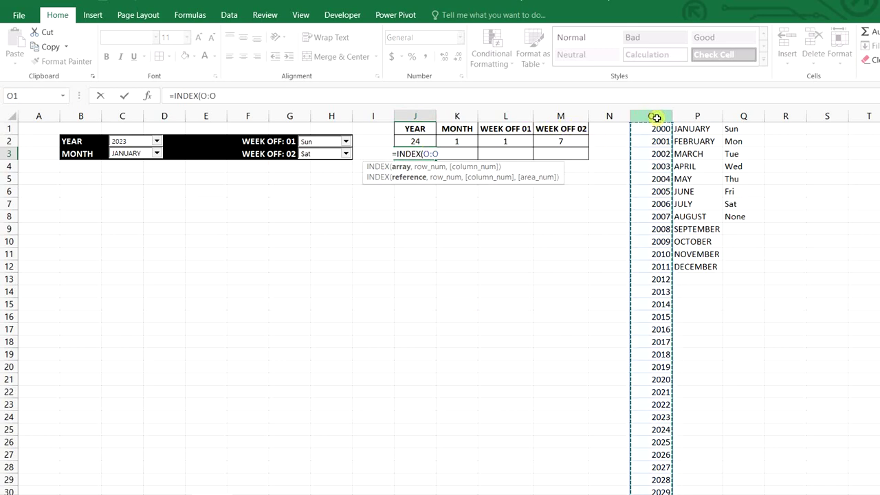
pyautogui.press('F4')
pyautogui.write(',')
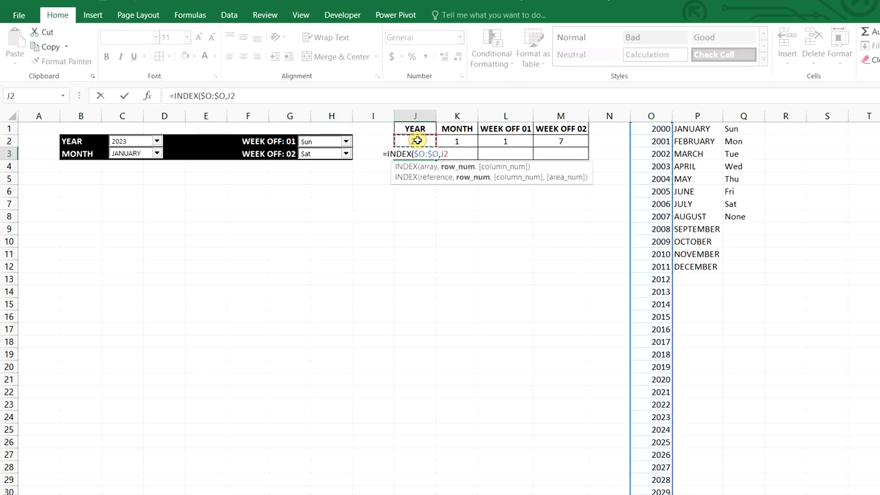
pyautogui.press('Return')
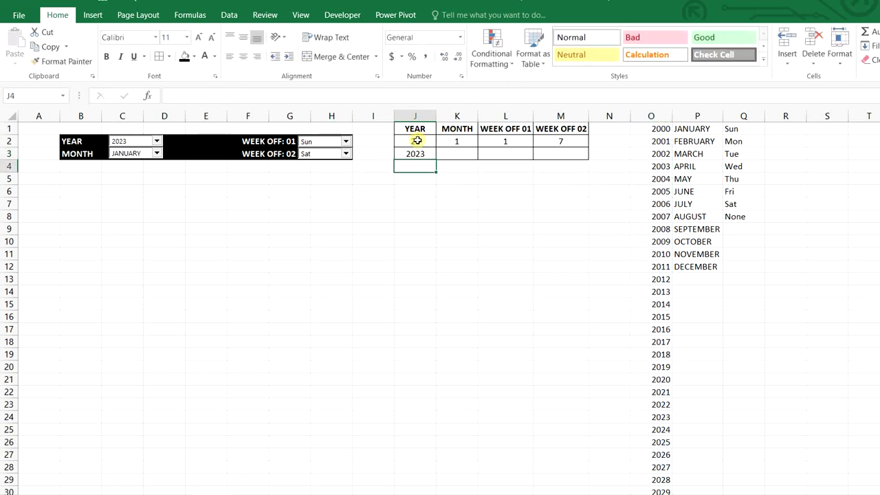
# Step: Enter =INDEX($P:$P,K2) in K3 to return the selected month name
pyautogui.click(464, 152)
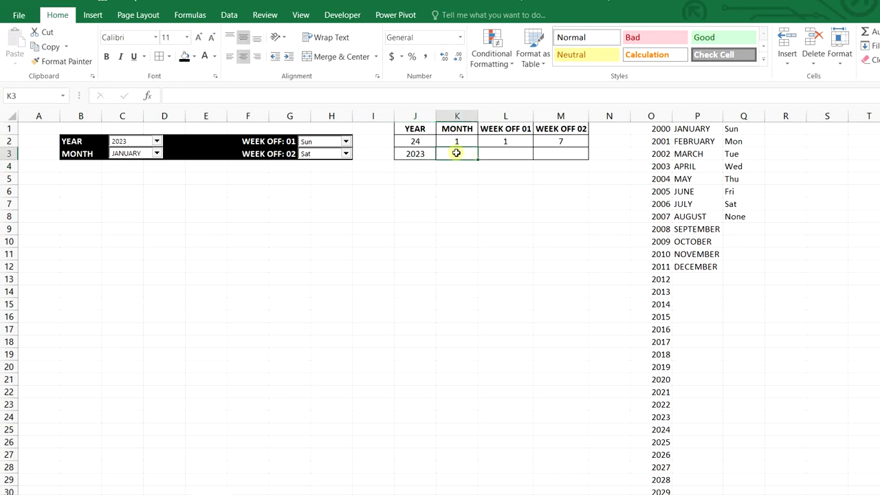
pyautogui.write('=')
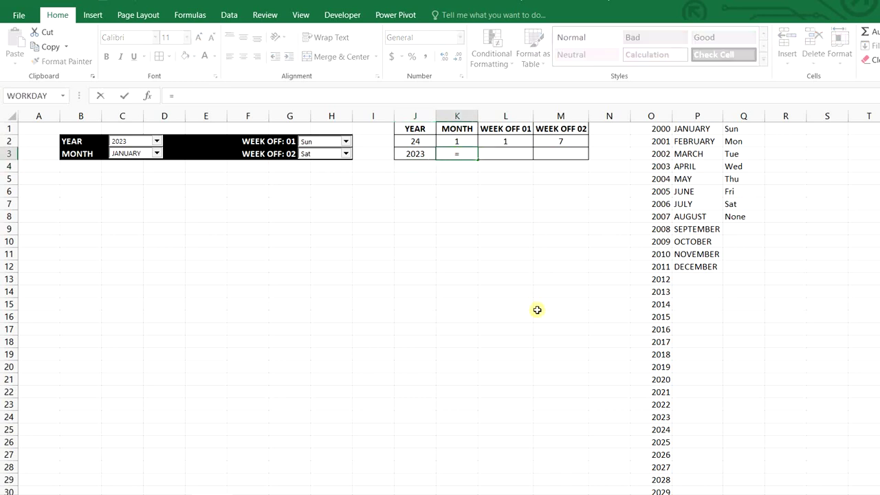
pyautogui.write('INDEX(')
pyautogui.click(695, 117)
pyautogui.press('F4')
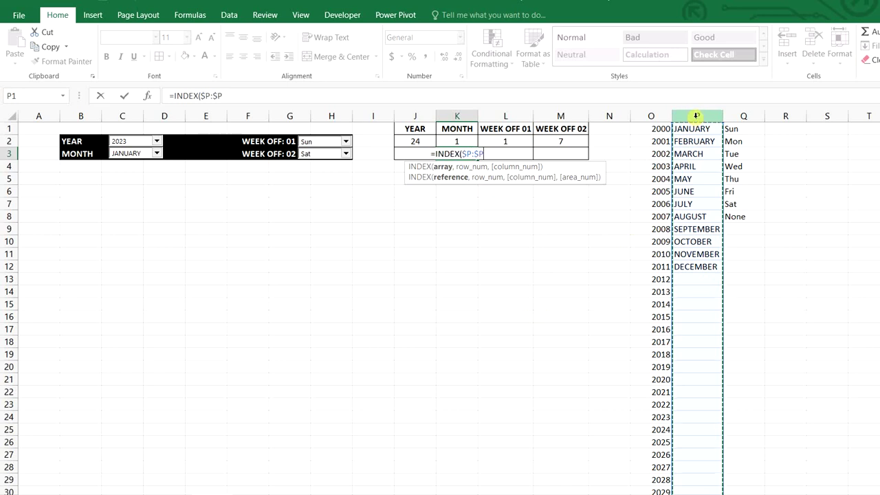
pyautogui.write(',')
pyautogui.click(470, 142)
pyautogui.hotkey('ctrl', 'Return')
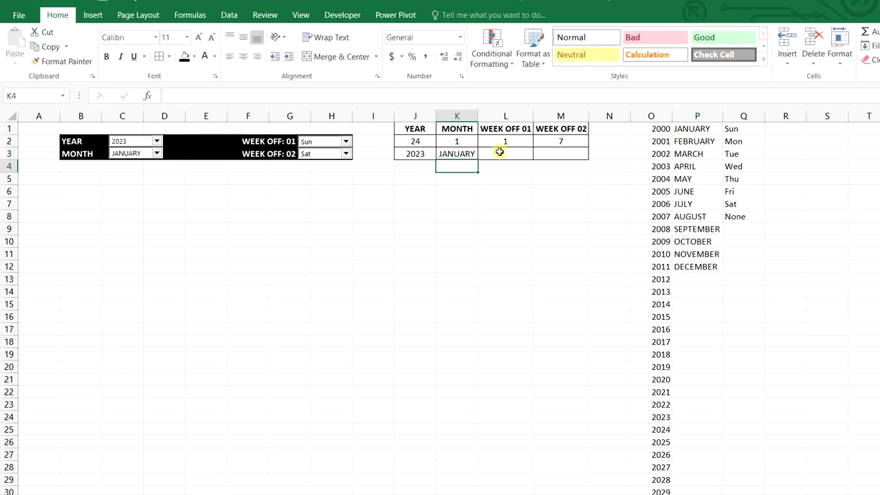
# Step: Enter =INDEX($Q:$Q,L2) in L3 to return the first week-off day
pyautogui.click(501, 152)
pyautogui.write('=INDEX(')
pyautogui.click(730, 113)
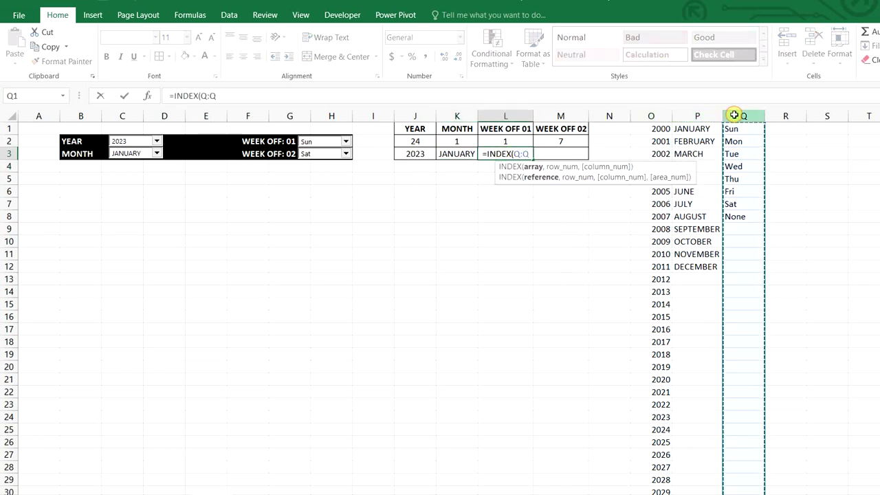
pyautogui.press('F4')
pyautogui.write(',')
pyautogui.click(532, 140)
pyautogui.hotkey('ctrl', 'Return')
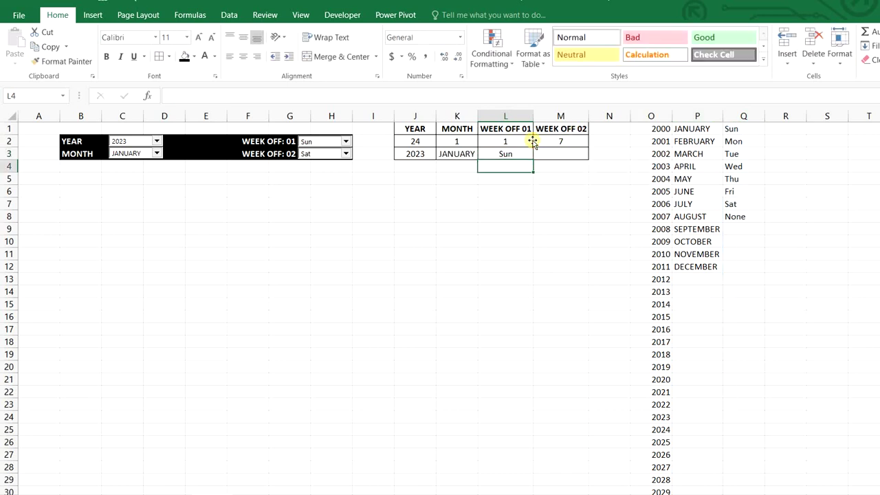
# Step: Enter =INDEX($Q:$Q,M2) in M3 to return the second week-off day
pyautogui.click(553, 153)
pyautogui.write('=INDEX(')
pyautogui.click(734, 114)
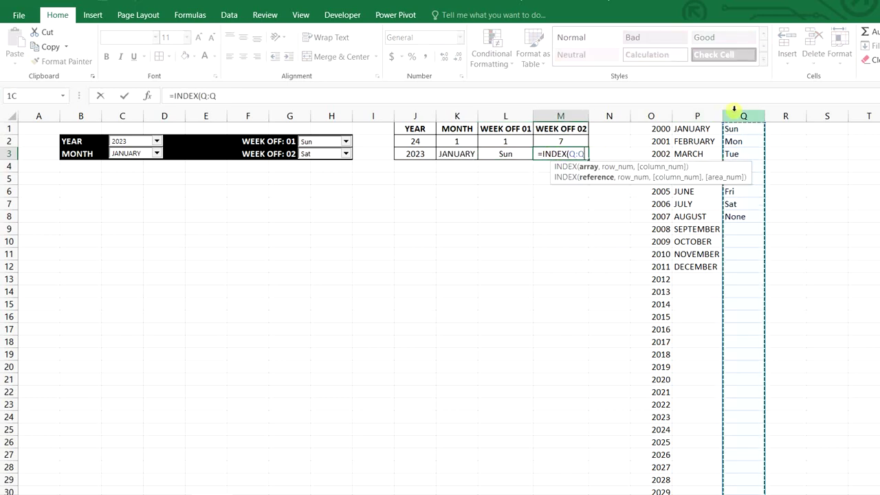
pyautogui.press('F4')
pyautogui.write(',')
pyautogui.click(564, 140)
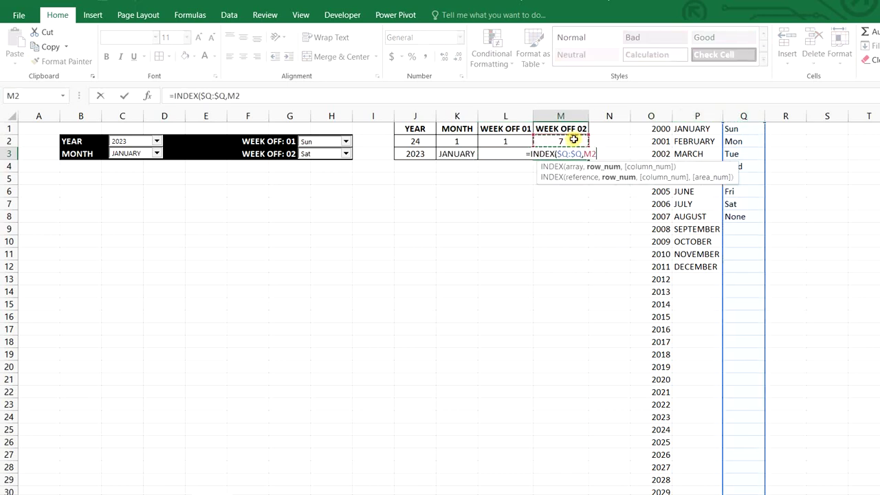
pyautogui.hotkey('ctrl', 'Return')
# Step: Enter Sun in B4 and fill the weekday names across to Sat in H4
pyautogui.click(80, 166)
pyautogui.write('Su')
pyautogui.press('Tab')
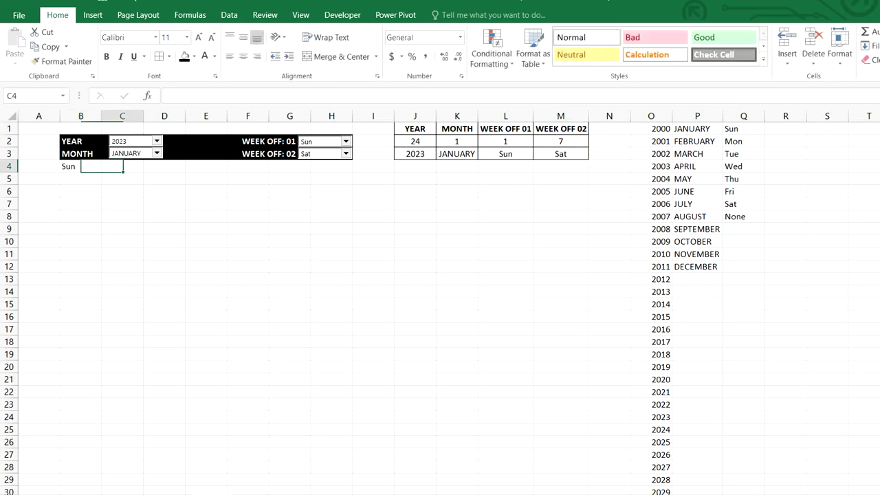
pyautogui.click(97, 167)
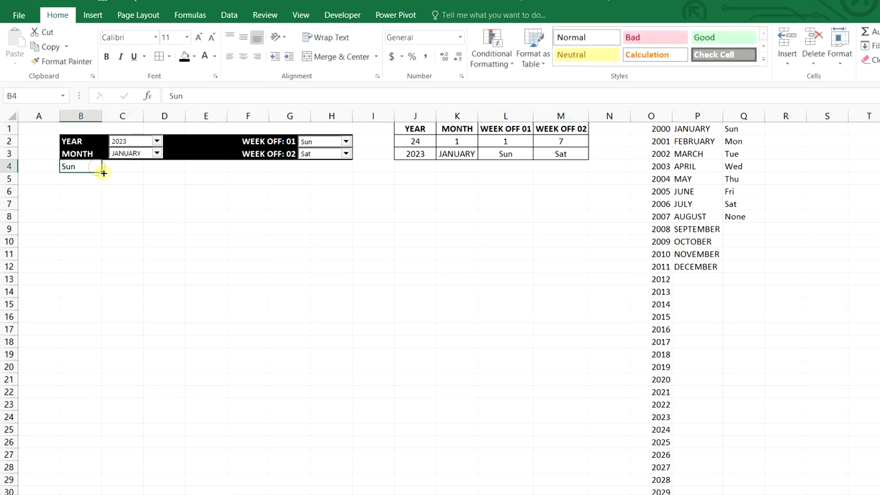
pyautogui.moveTo(102, 172); pyautogui.dragTo(350, 164)
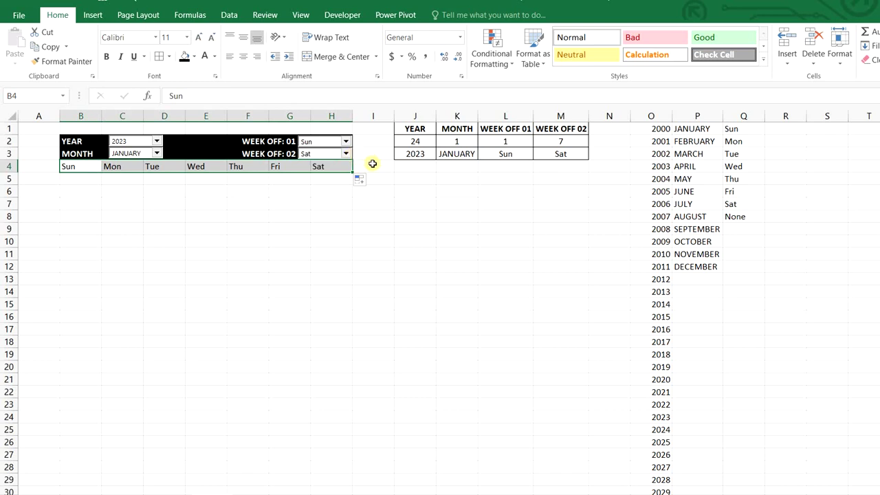
# Step: Format the weekday headers B4:H4 as centred, bold, size 12, with a red fill and white text
pyautogui.click(244, 37)
pyautogui.click(243, 57)
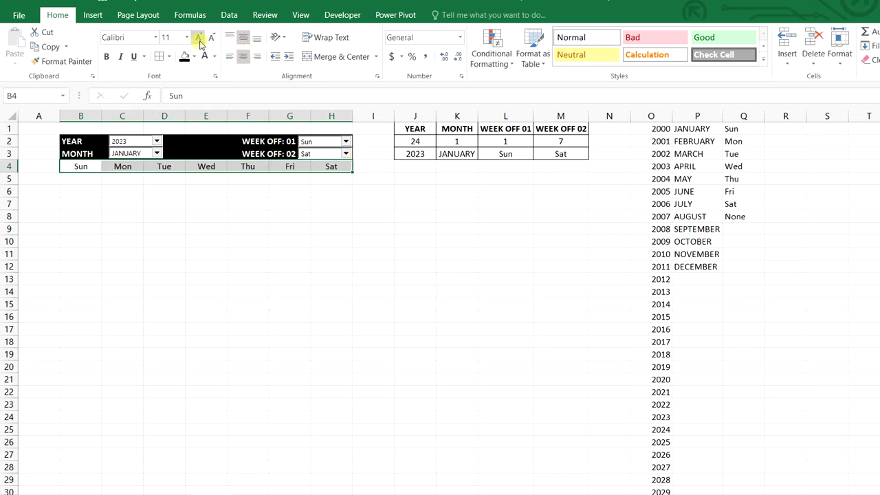
pyautogui.click(198, 37)
pyautogui.hotkey('ctrl', 'b')
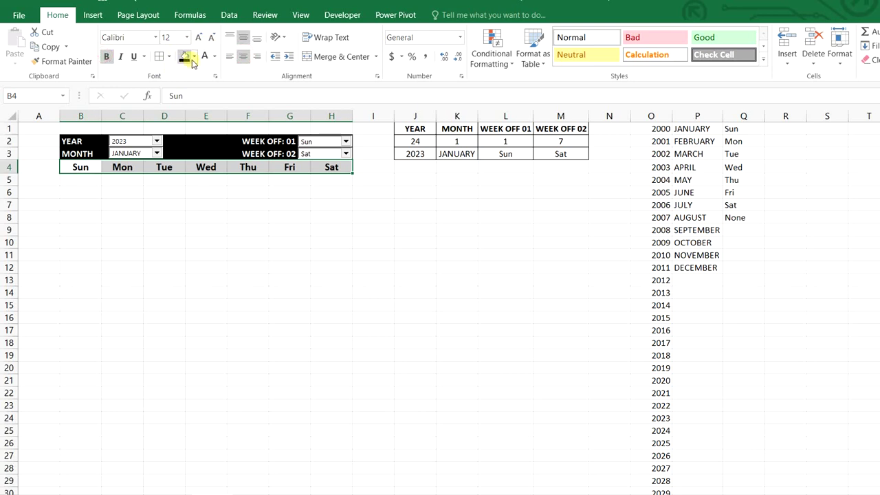
pyautogui.click(194, 57)
pyautogui.click(192, 154)
pyautogui.click(204, 57)
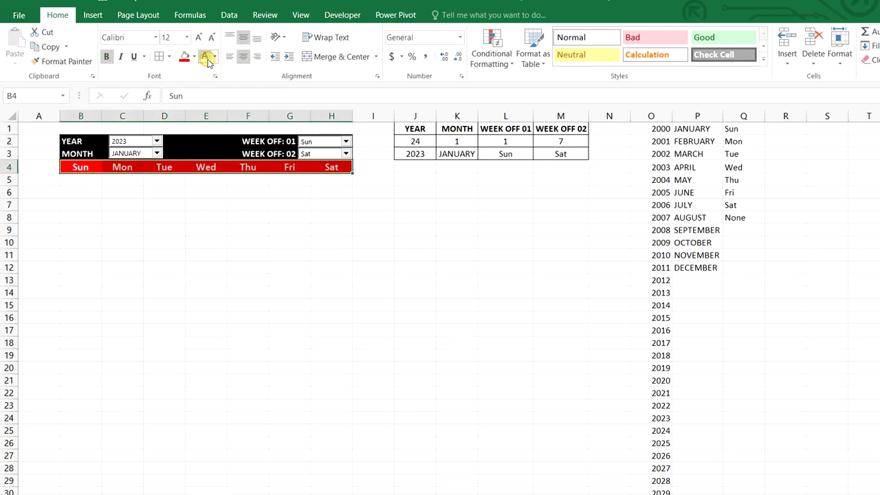
pyautogui.click(305, 263)
# Step: Apply borders to all cells of the calendar grid B5:H10
pyautogui.moveTo(80, 180); pyautogui.dragTo(321, 243)
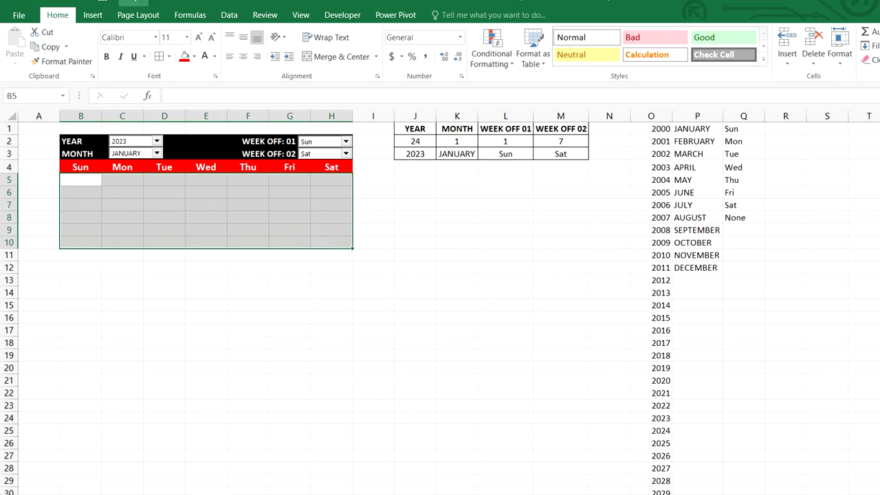
pyautogui.click(204, 308)
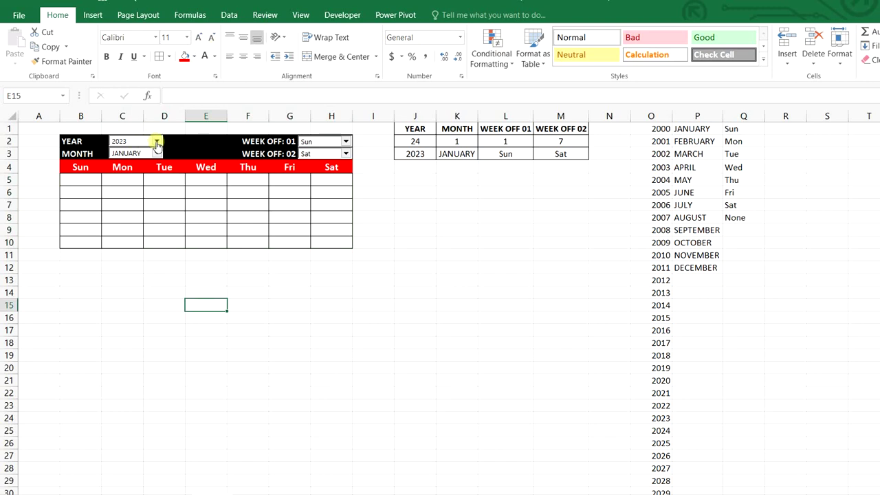
# Step: Enter the labels "Start date of the month:" in J5 and "End date of the month:" in J6
pyautogui.click(419, 181)
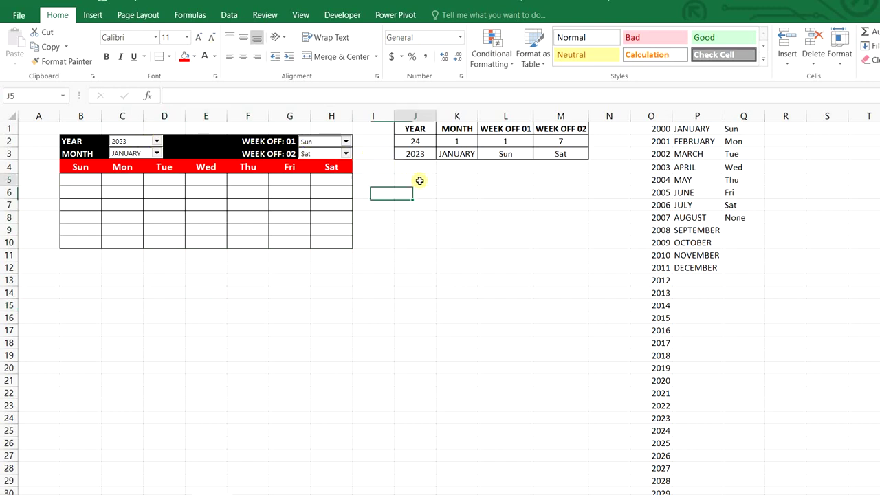
pyautogui.click(457, 230)
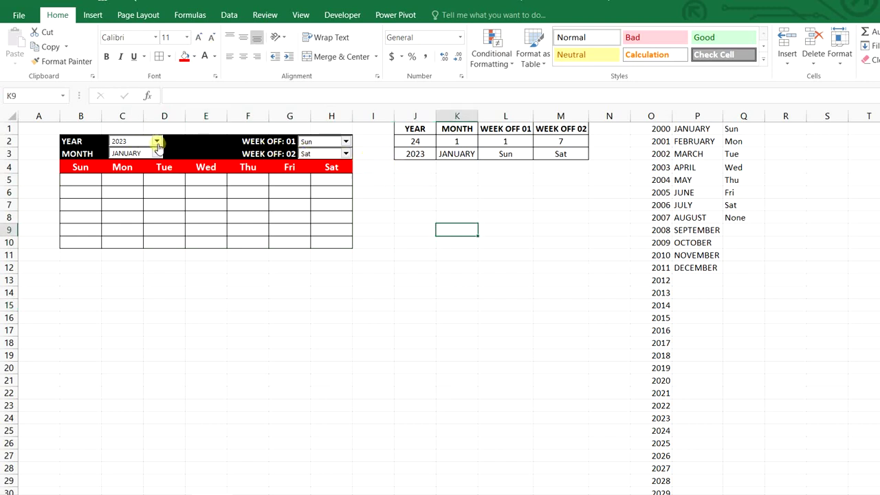
pyautogui.click(424, 181)
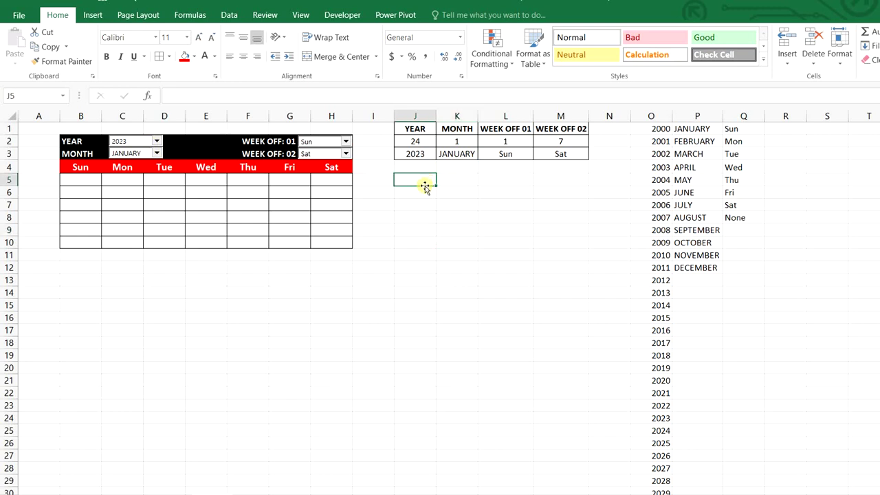
pyautogui.write('Start')
# Step: Enter =DATE($J$3,$K$2,1) in M5 to calculate the start date of the month
pyautogui.click(553, 182)
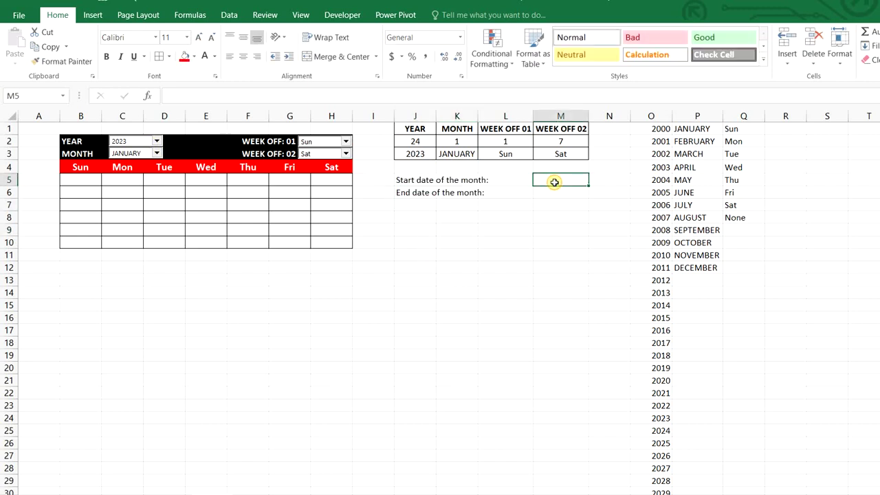
pyautogui.write('=da')
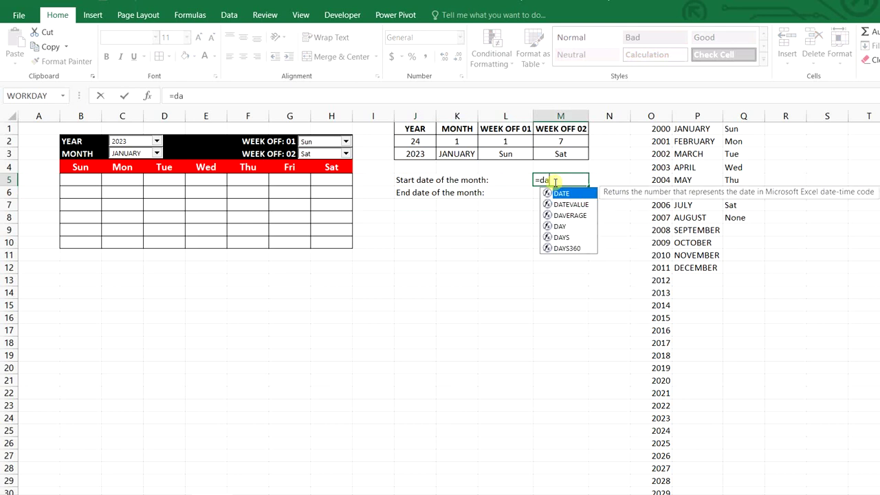
pyautogui.press('Tab')
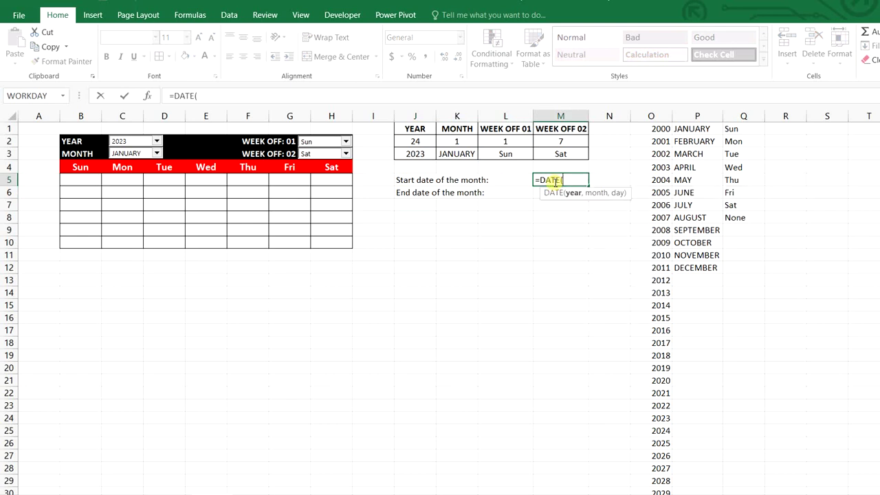
pyautogui.click(411, 152)
pyautogui.press('F4')
pyautogui.write(',')
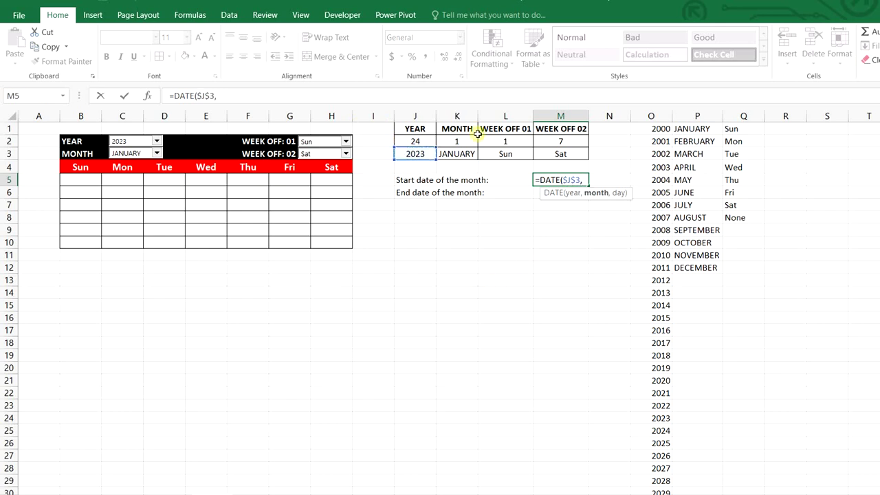
pyautogui.click(457, 141)
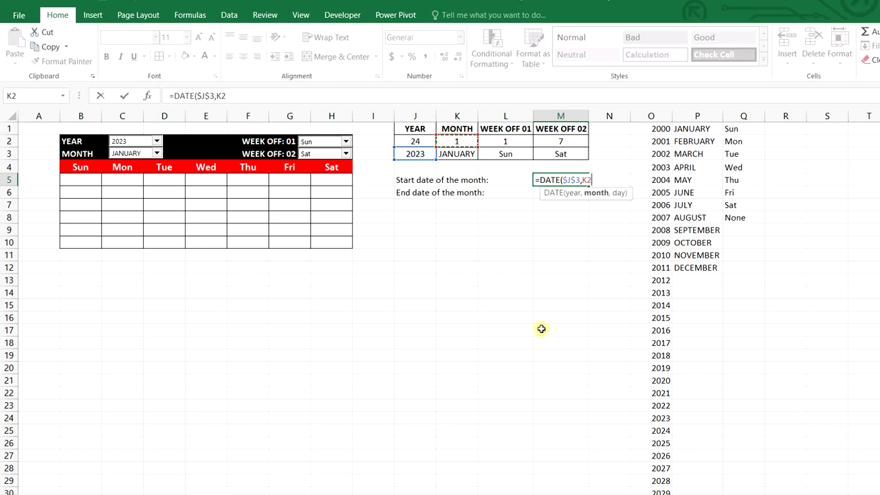
pyautogui.press('F4')
pyautogui.write(',')
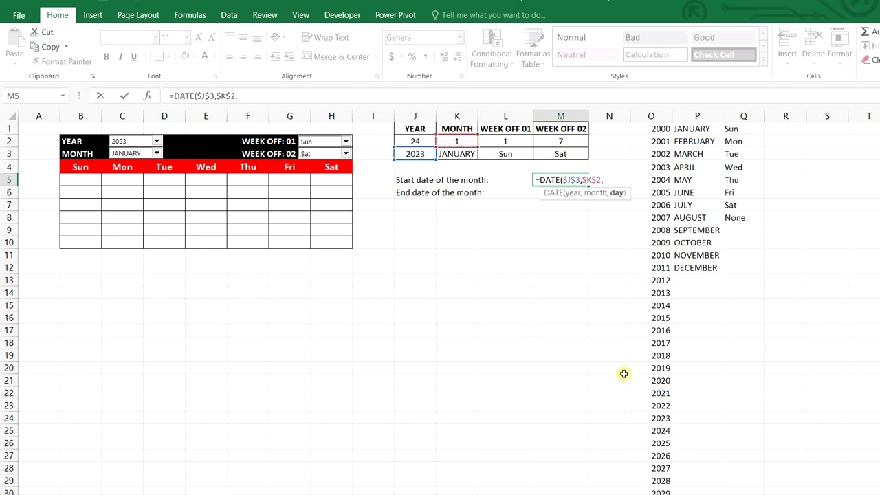
pyautogui.write('1')
pyautogui.press('Return')
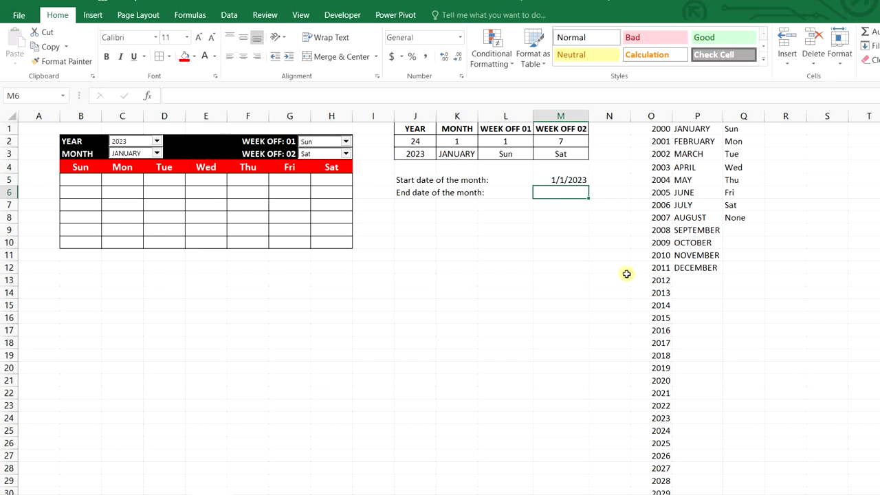
# Step: Enter =EOMONTH($M$5,0) in M6 to calculate the end date of the month
pyautogui.write('=')
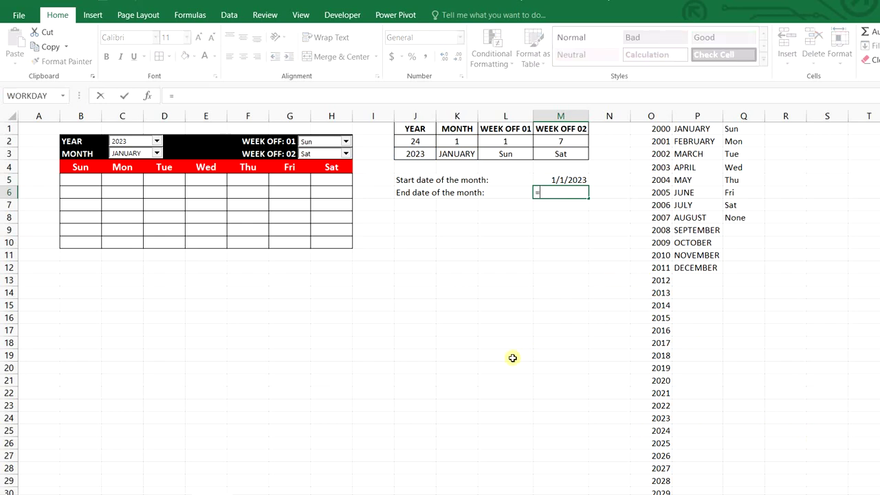
pyautogui.write('eo')
pyautogui.press('Tab')
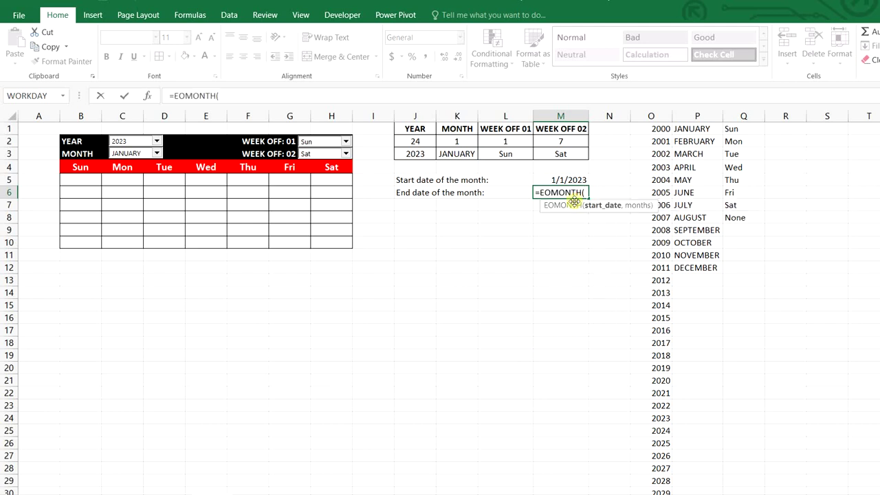
pyautogui.click(572, 176)
pyautogui.press('F4')
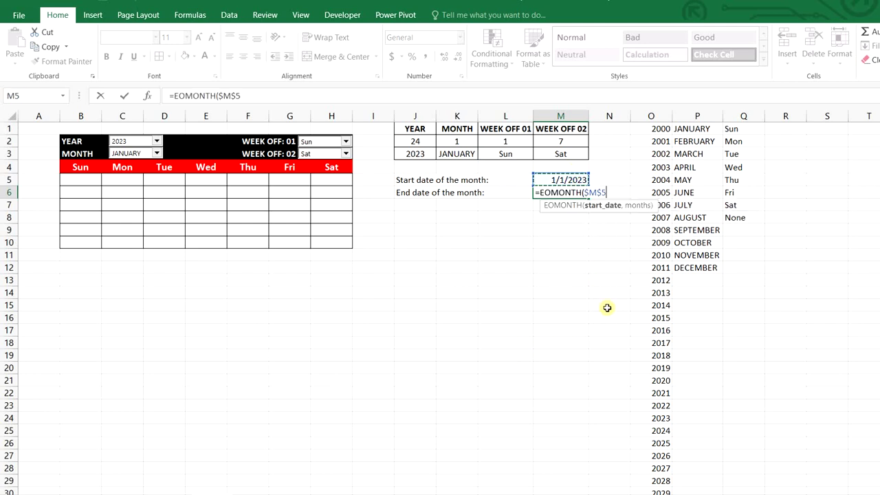
pyautogui.write(',')
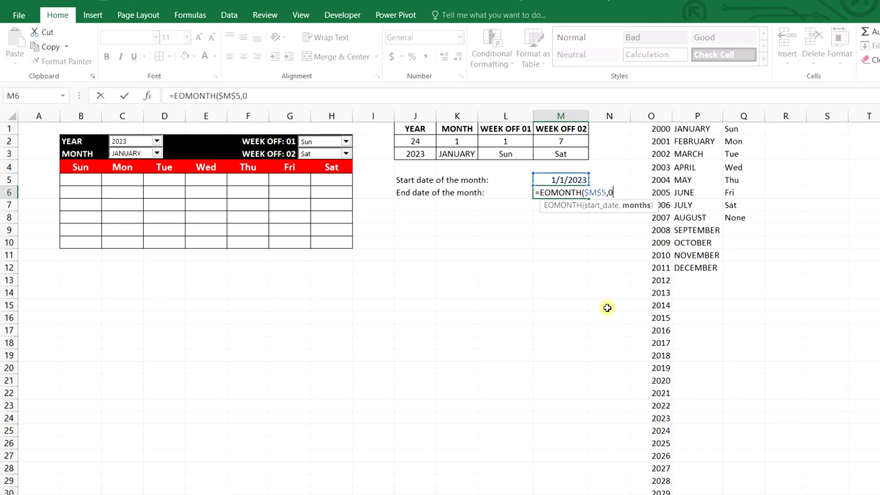
pyautogui.write('0)')
pyautogui.press('Return')
# Step: Apply the custom number format dd-mmm-yyyy to the start and end dates in M5:M6
pyautogui.moveTo(579, 180); pyautogui.dragTo(580, 191)
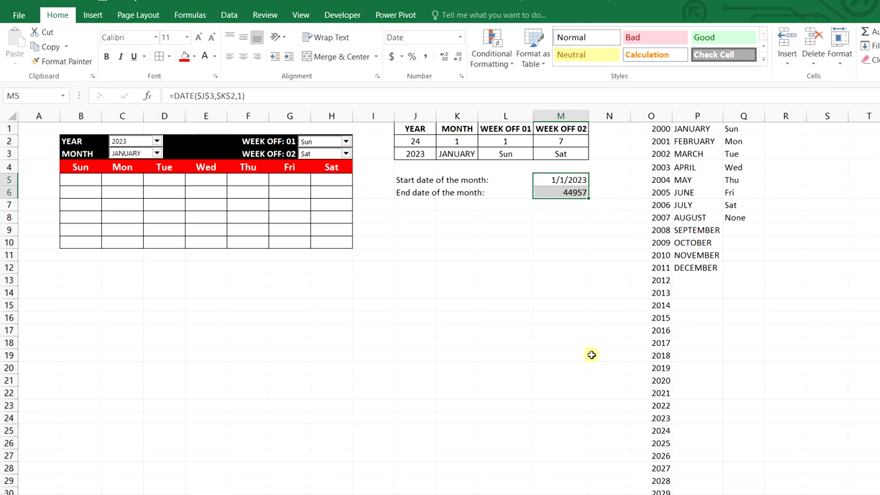
pyautogui.hotkey('ctrl', '1')
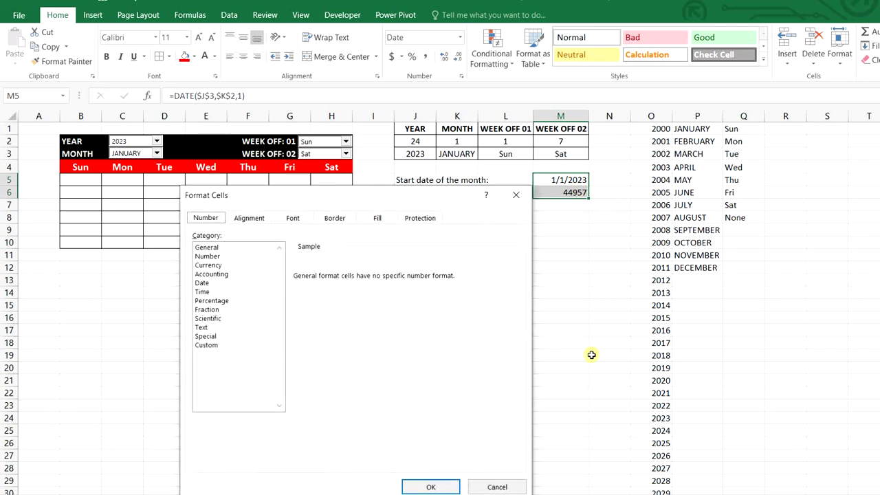
pyautogui.click(202, 282)
pyautogui.click(206, 344)
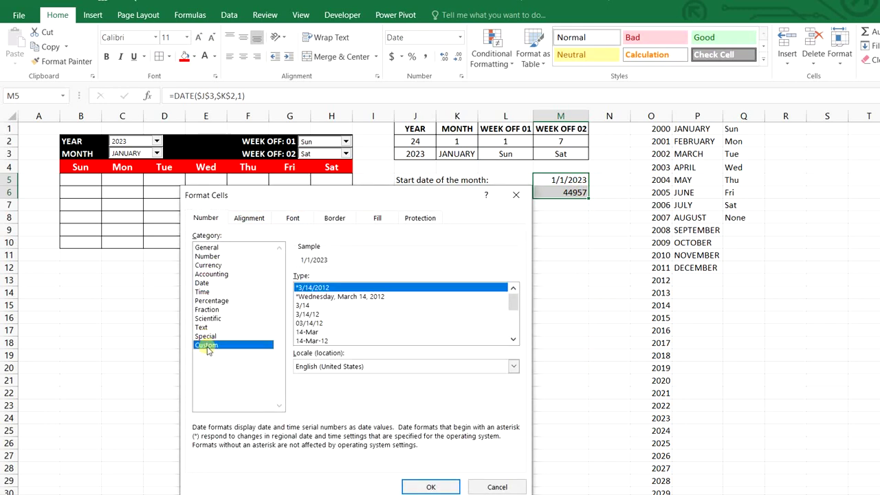
pyautogui.moveTo(343, 286); pyautogui.dragTo(275, 284)
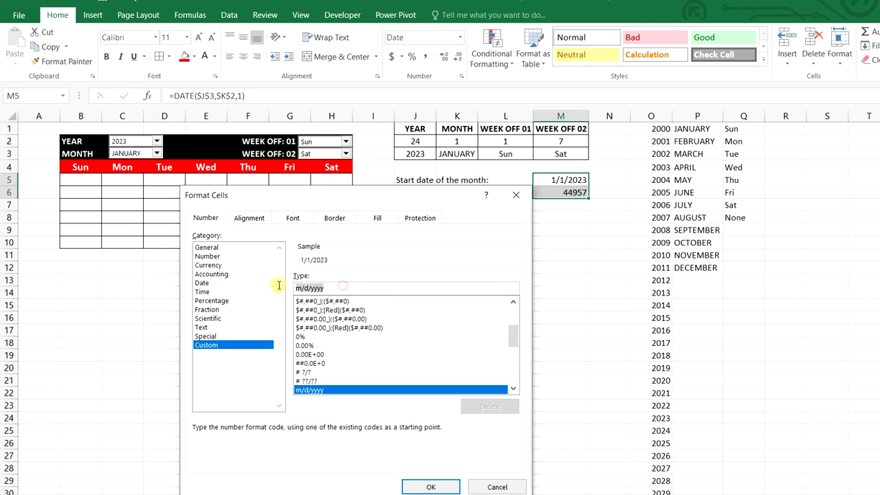
pyautogui.write('dd-mmm-')
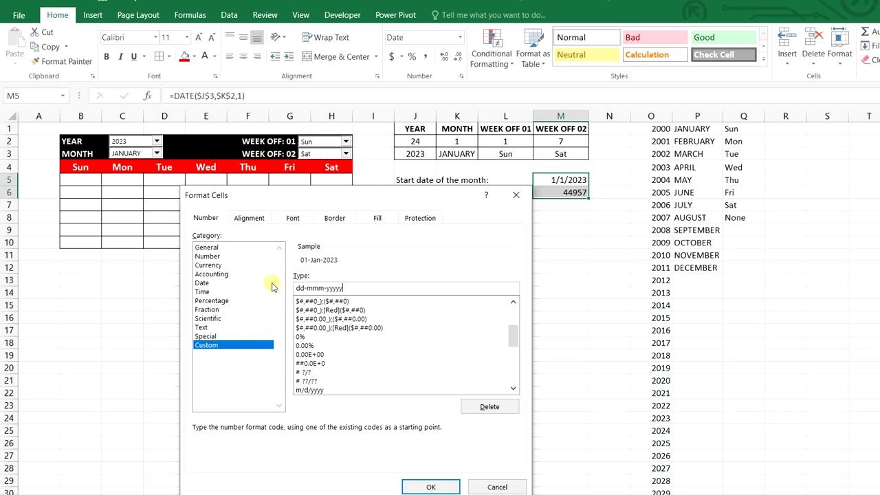
pyautogui.write('yyyy')
pyautogui.press('Return')
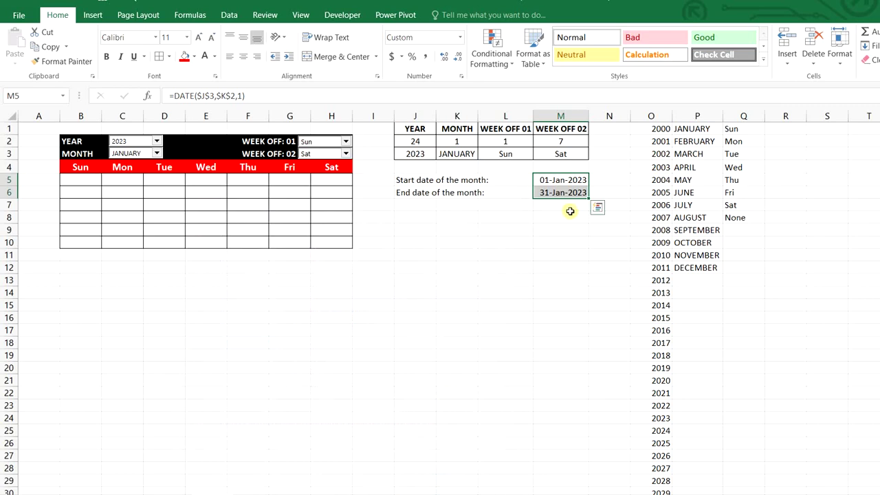
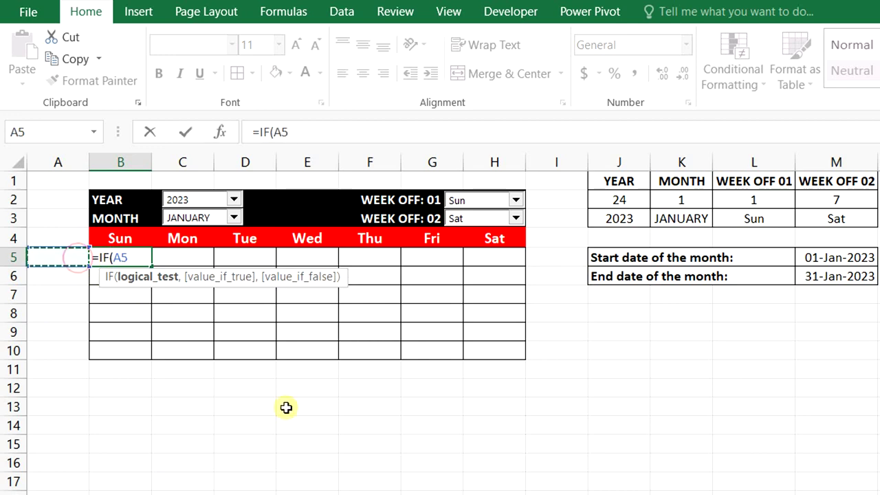
# Step: Build the B5 formula's conditions as =IF(A5="",IF(TEXT($M$5,"ddd")=B4, with an absolute reference to the start date
pyautogui.write('=')
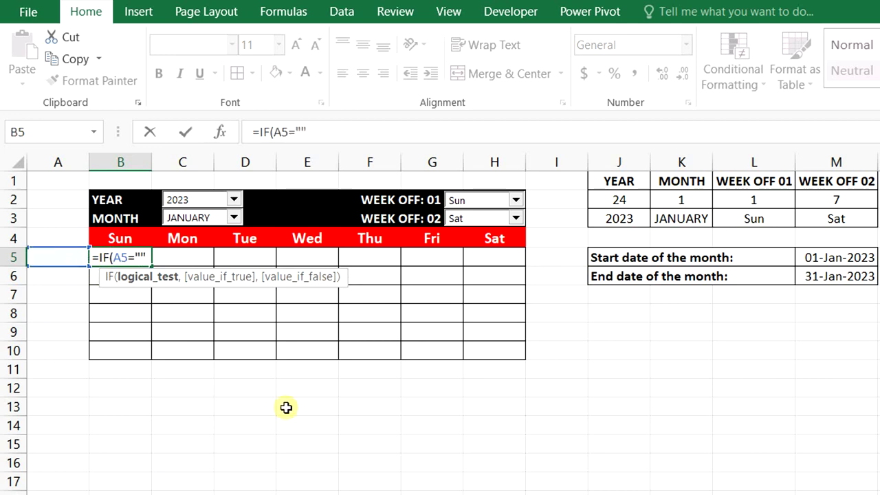
pyautogui.write('"",')
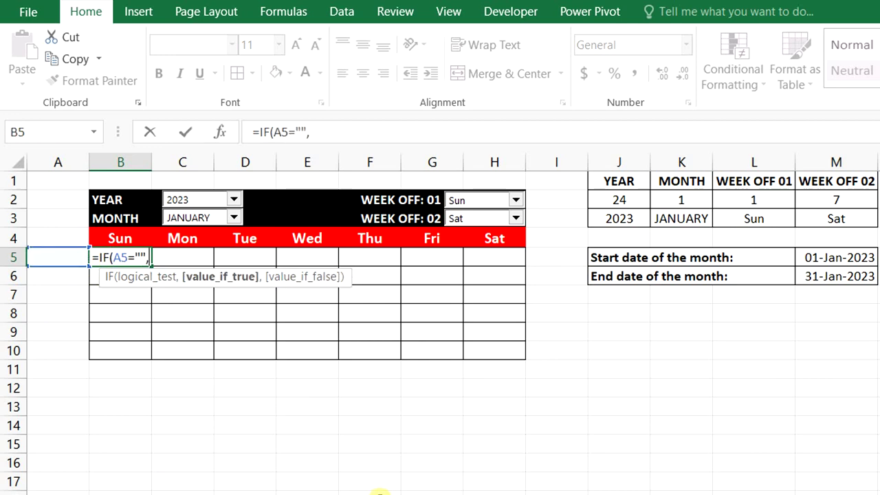
pyautogui.write('if')
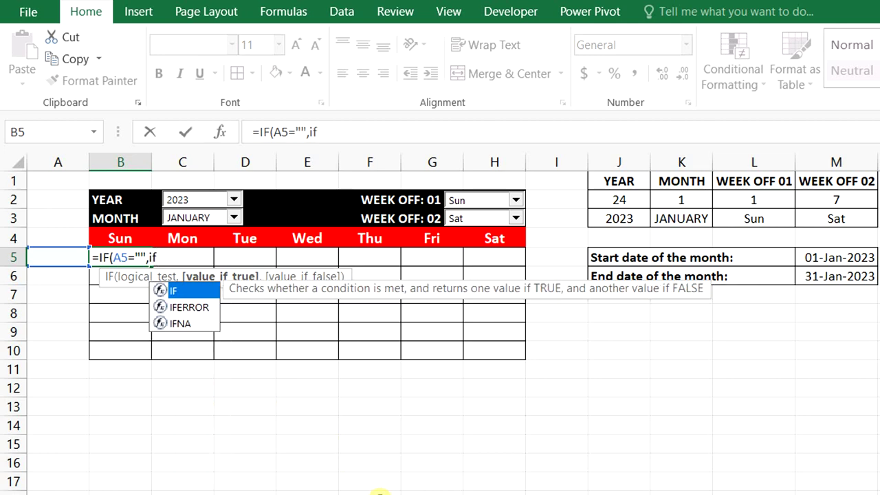
pyautogui.press('Tab')
pyautogui.write('text')
pyautogui.press('Tab')
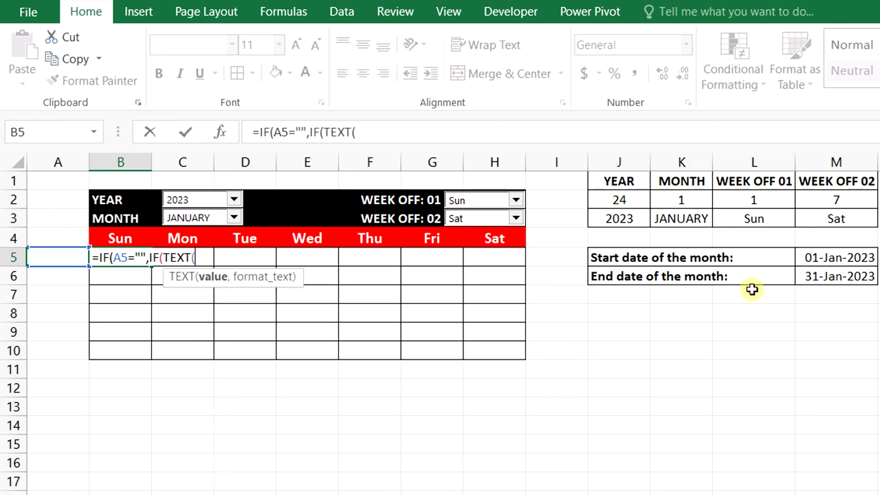
pyautogui.click(823, 257)
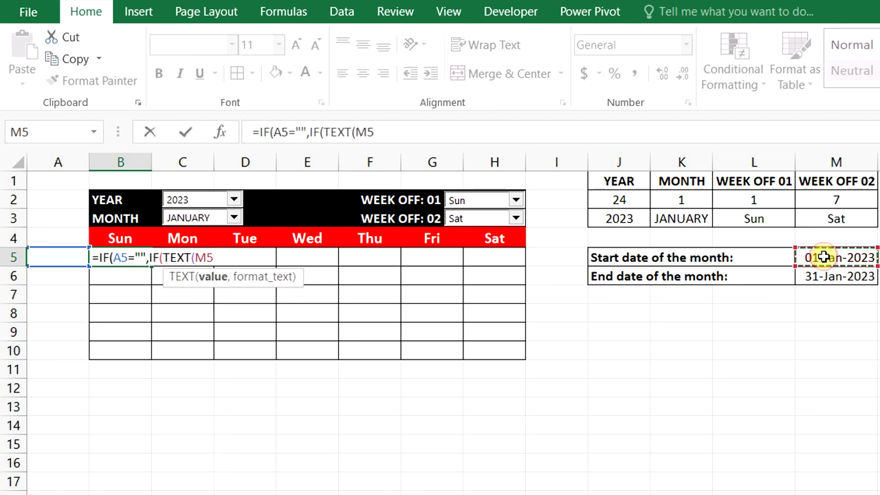
pyautogui.write(',"ddd")=')
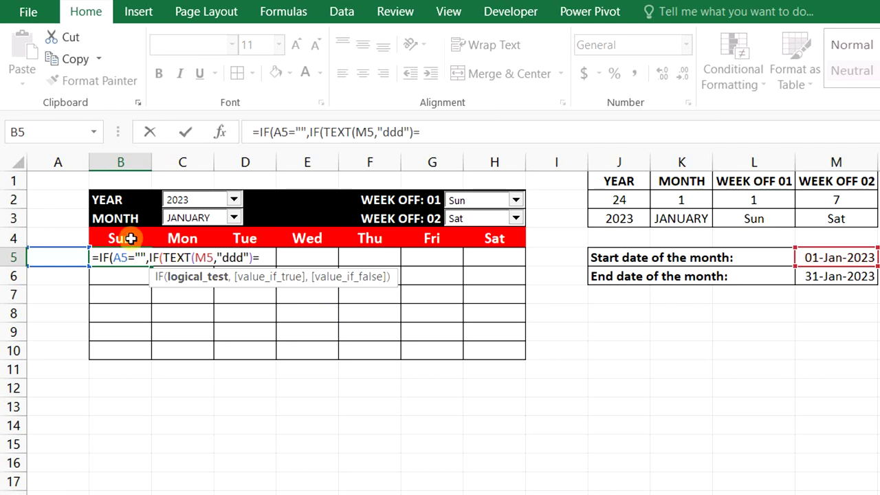
pyautogui.click(130, 238)
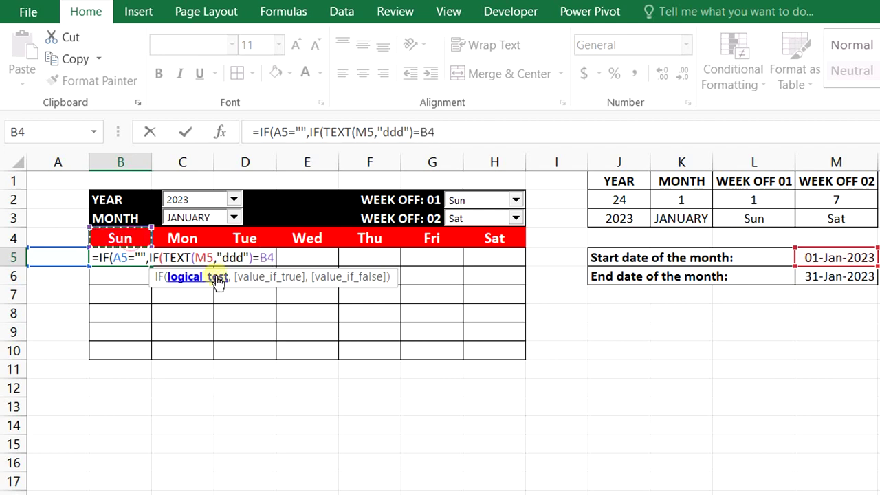
pyautogui.press('F4')
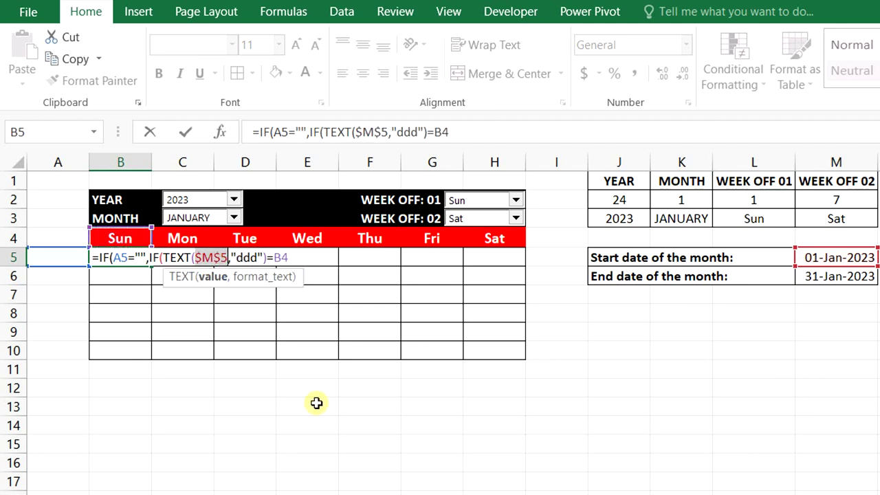
pyautogui.click(304, 261)
pyautogui.write(',')
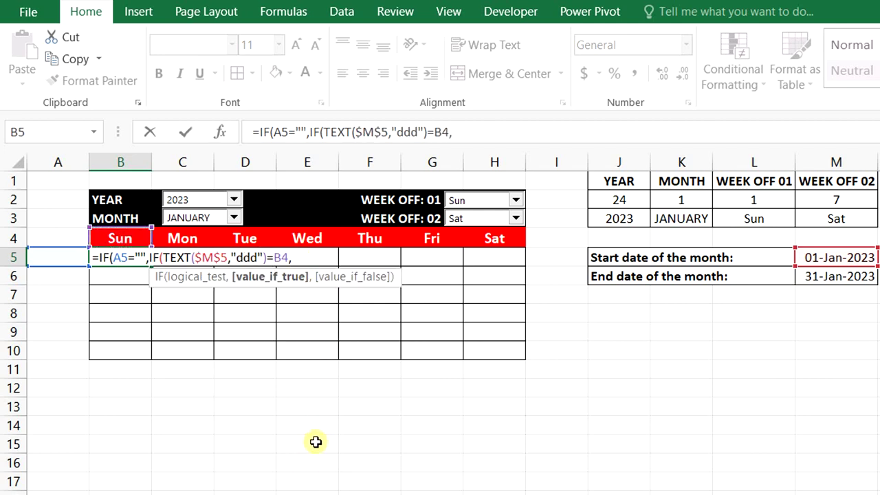
# Step: Complete the B5 formula with M5,"") as the nested IF's results and A5+1 as the outer IF's false value
pyautogui.click(863, 256)
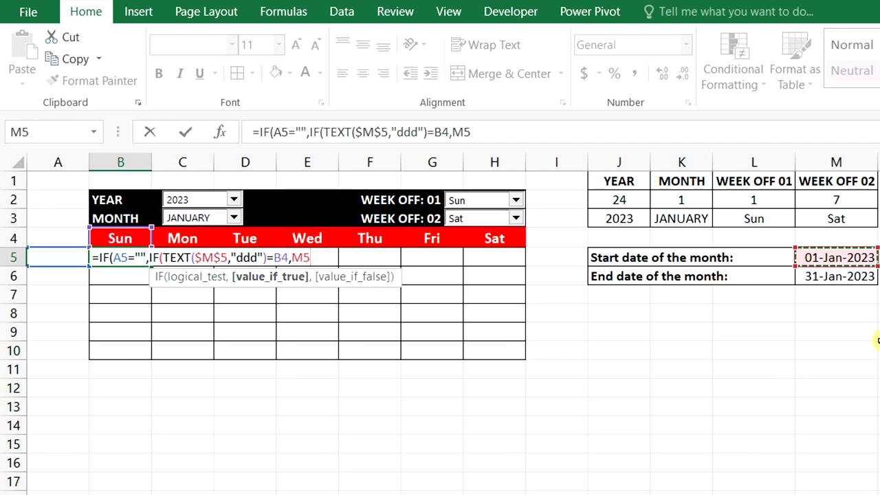
pyautogui.write(',')
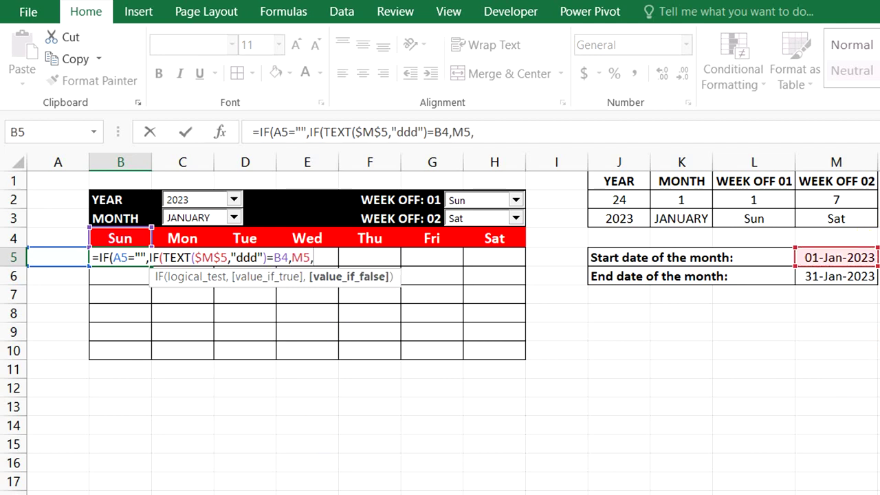
pyautogui.write('""),')
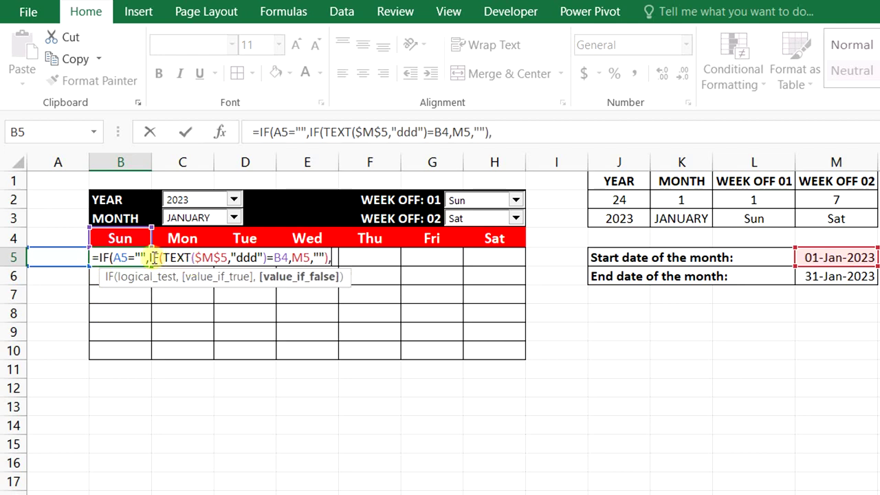
pyautogui.moveTo(150, 258); pyautogui.dragTo(328, 259)
pyautogui.click(337, 259)
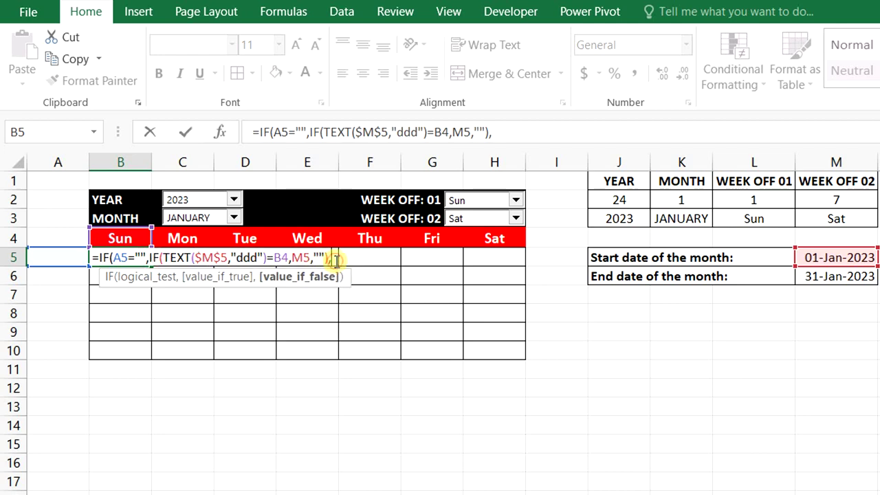
pyautogui.click(66, 258)
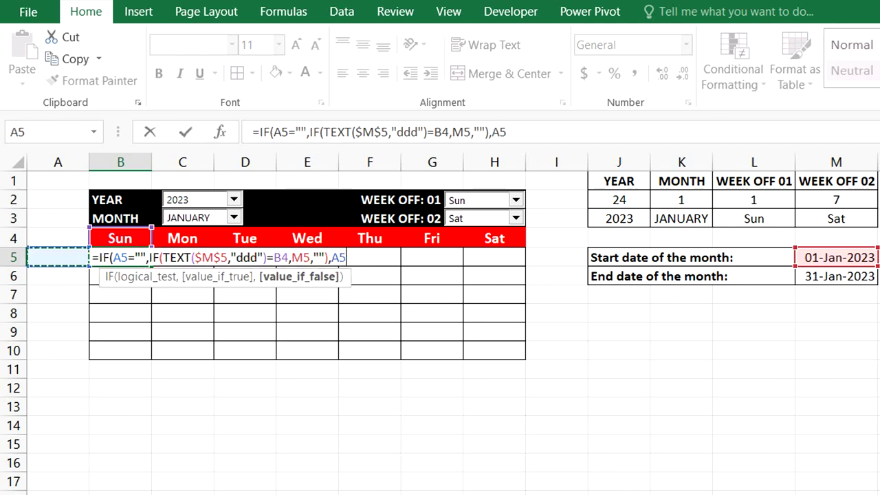
pyautogui.write('+')
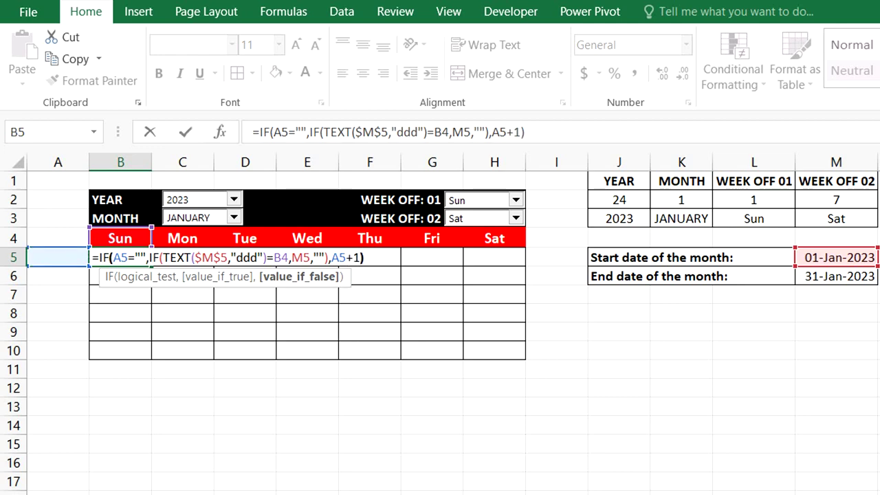
pyautogui.write('1)')
pyautogui.press('Return')
# Step: Wrap the B5 formula in IFERROR with "" as the fallback and fill it across to H5
pyautogui.click(148, 265)
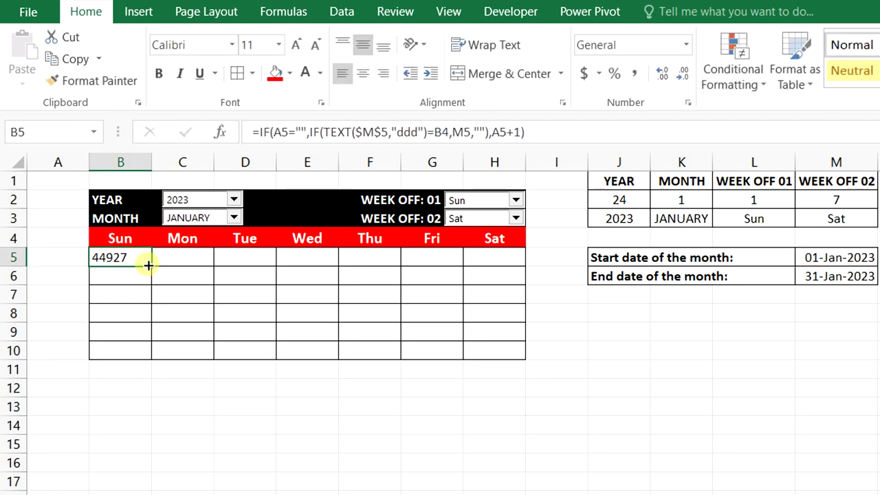
pyautogui.doubleClick(143, 256)
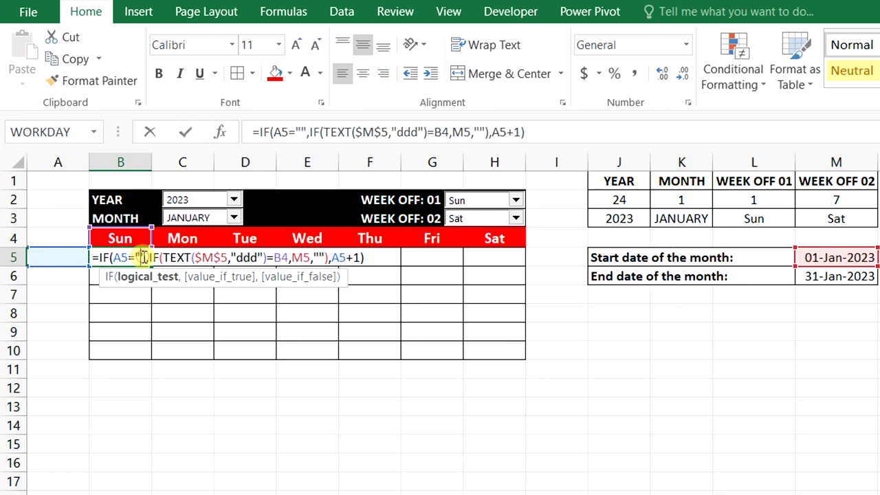
pyautogui.click(99, 259)
pyautogui.write('ife')
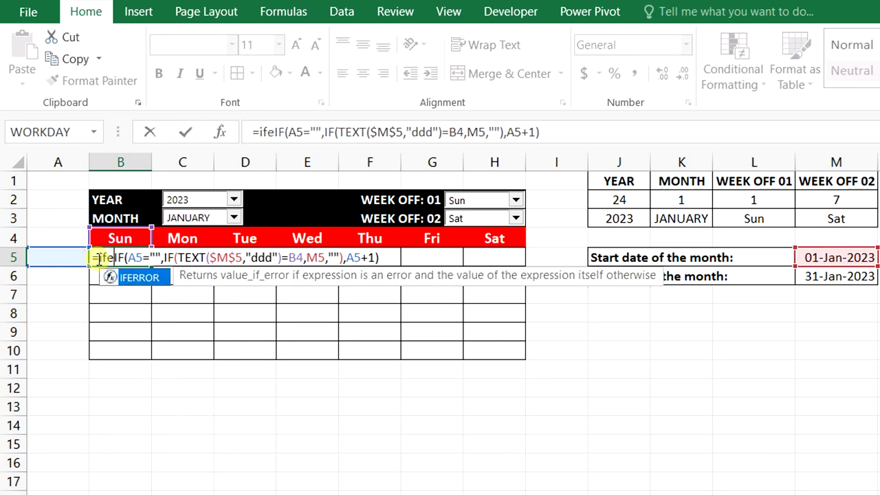
pyautogui.press('Tab')
pyautogui.click(424, 258)
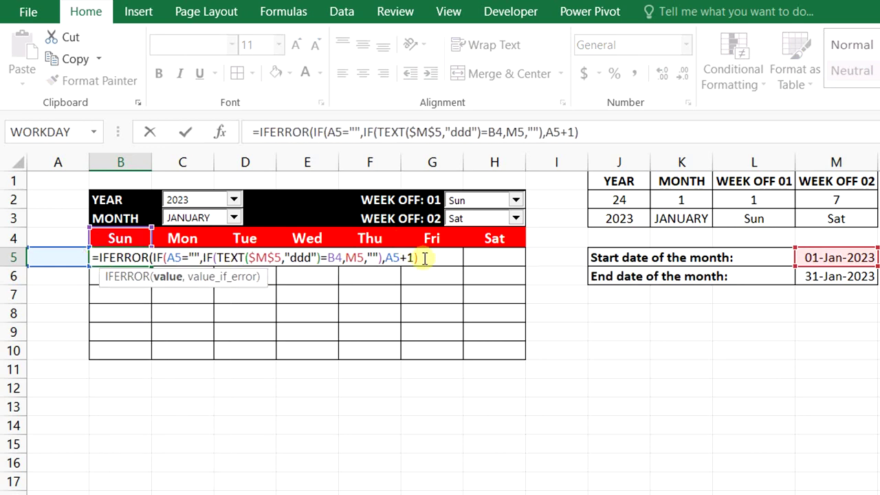
pyautogui.write(',""')
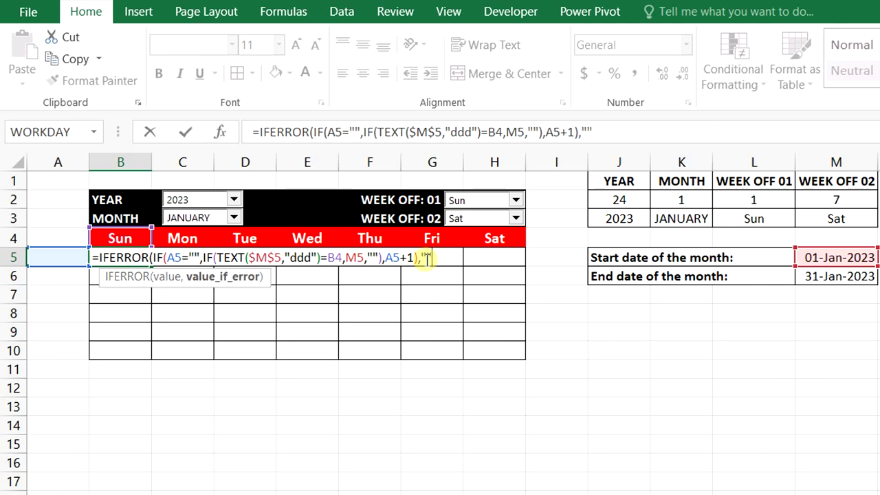
pyautogui.write(')')
pyautogui.press('Return')
pyautogui.click(136, 256)
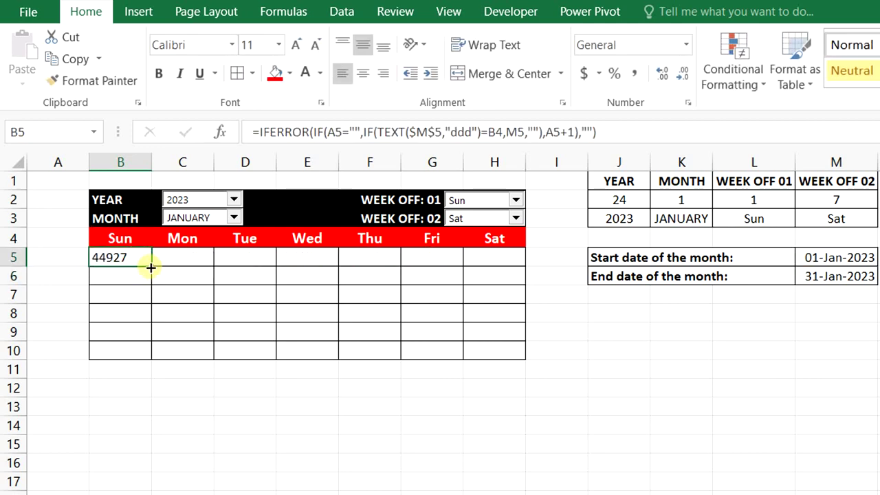
pyautogui.moveTo(151, 267); pyautogui.dragTo(501, 264)
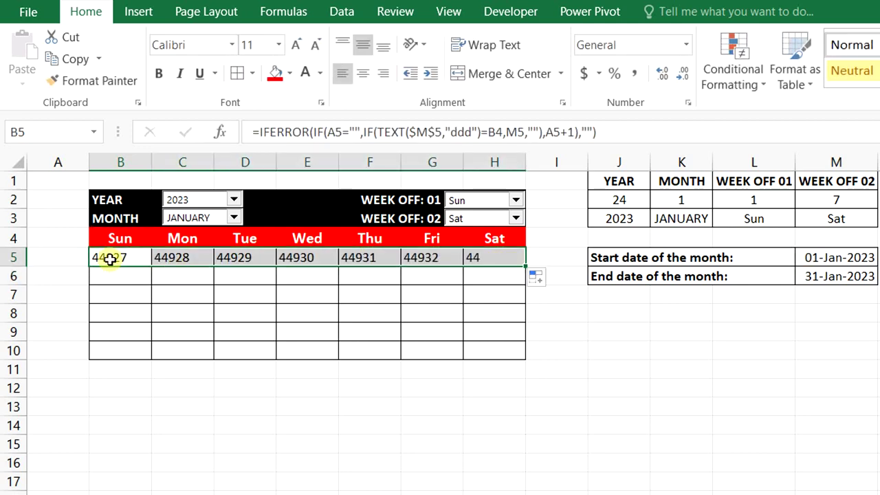
# Step: Apply the custom number format dd to the calendar grid B5:H10
pyautogui.moveTo(103, 257); pyautogui.dragTo(495, 349)
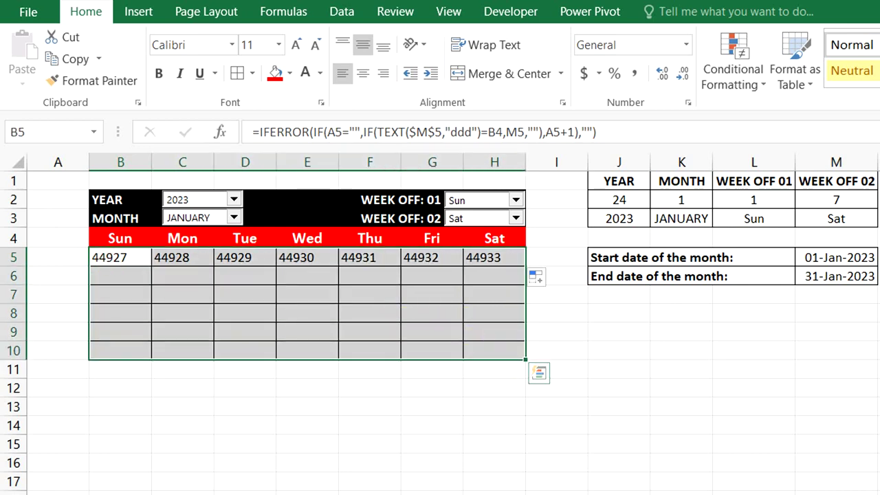
pyautogui.hotkey('ctrl', '1')
pyautogui.click(330, 410)
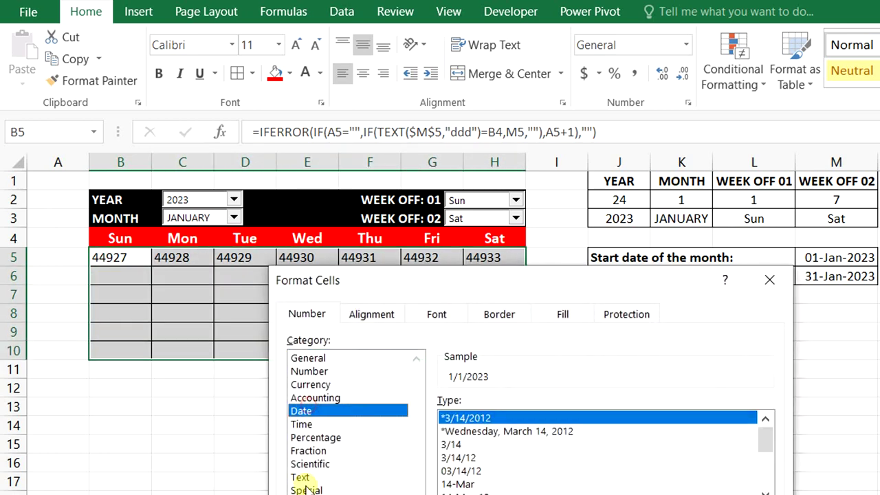
pyautogui.click(302, 494)
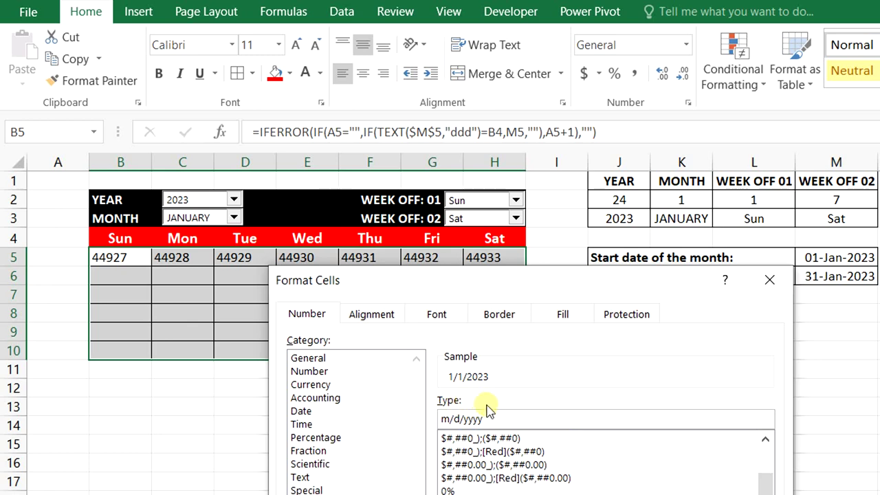
pyautogui.moveTo(497, 417); pyautogui.dragTo(427, 416)
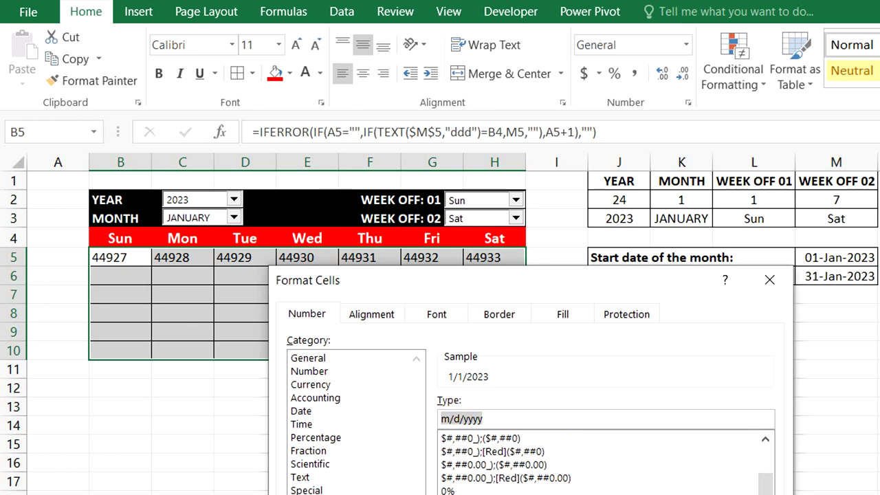
pyautogui.write('d')
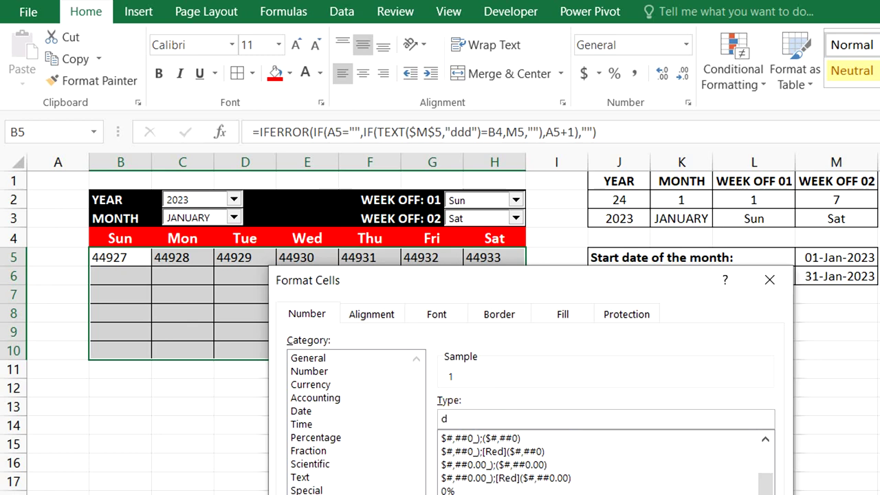
pyautogui.press('Return')
pyautogui.click(503, 479)
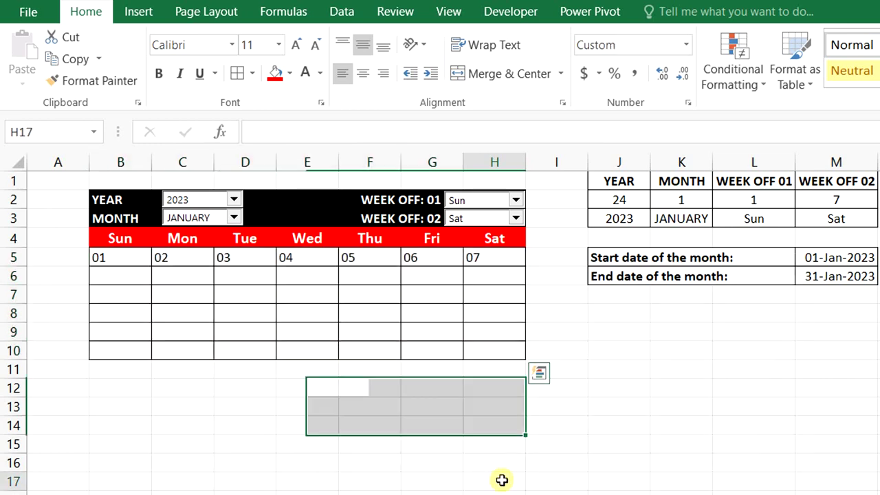
# Step: Build the B6 formula's condition as =IF(EOMONTH($M$5,0)>=H5+1, with an absolute reference to the start date
pyautogui.click(138, 276)
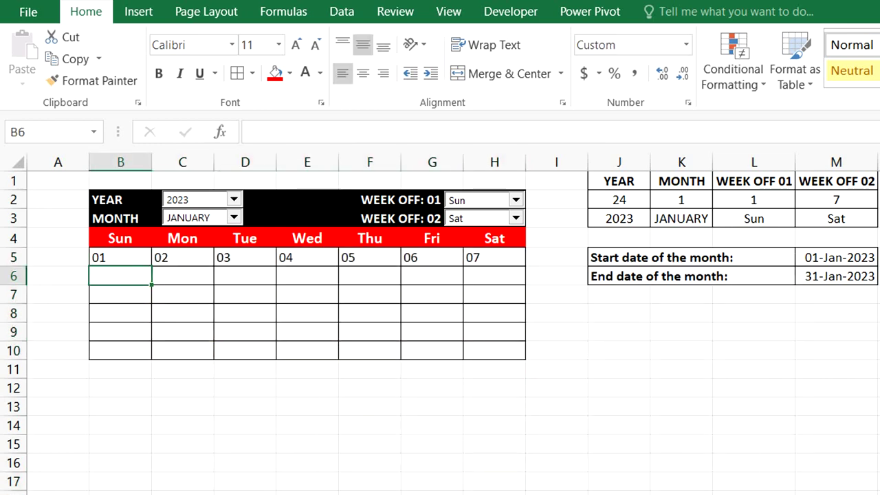
pyautogui.write('=if')
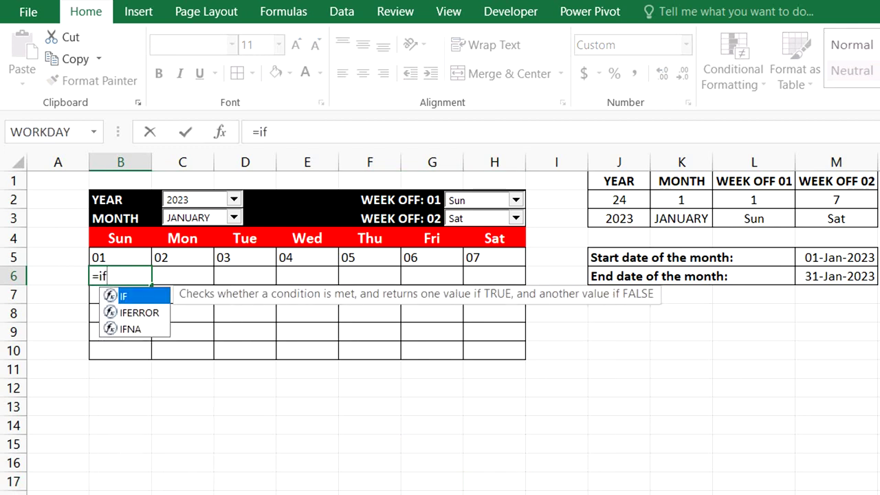
pyautogui.press('Tab')
pyautogui.write('eo')
pyautogui.press('Tab')
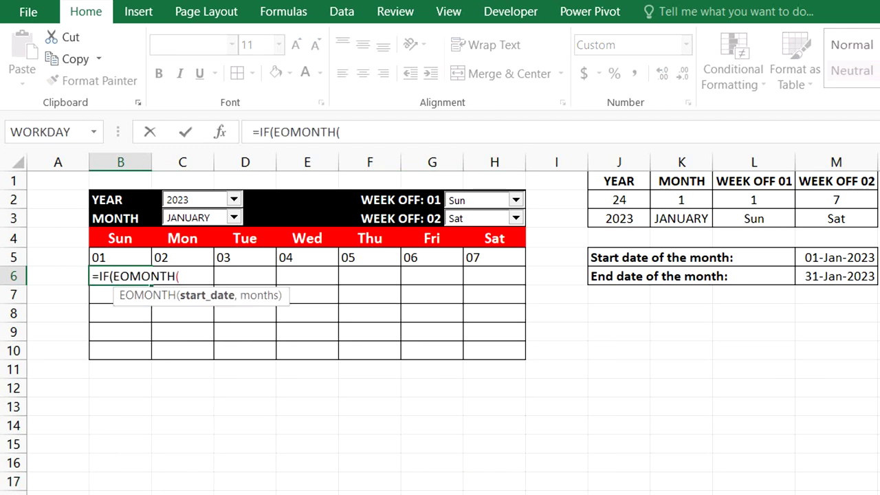
pyautogui.click(862, 258)
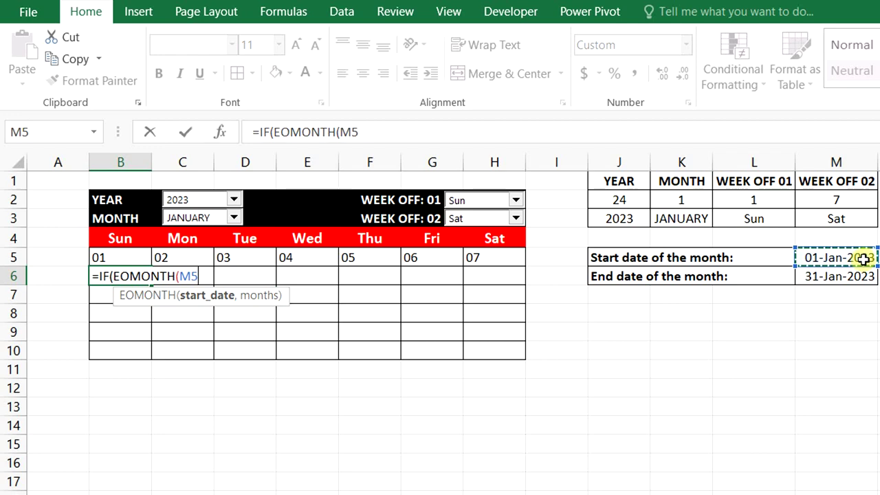
pyautogui.press('F4')
pyautogui.write(',0)>=')
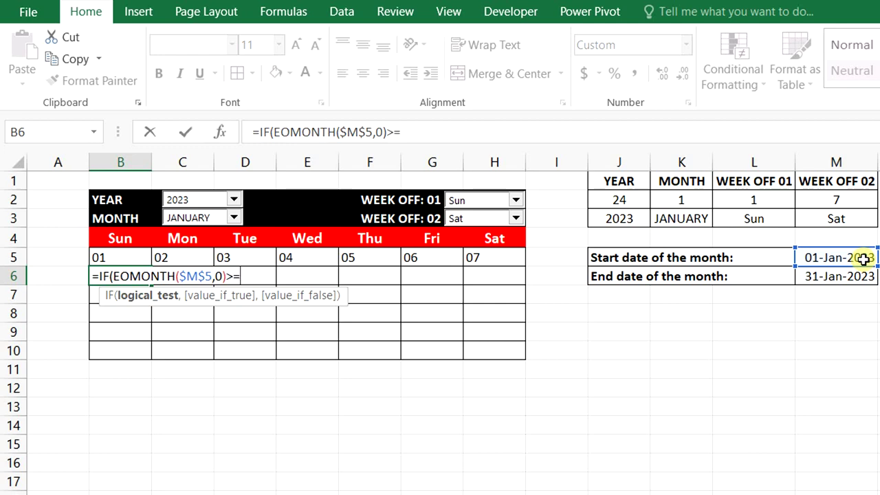
pyautogui.click(498, 261)
pyautogui.write('+')
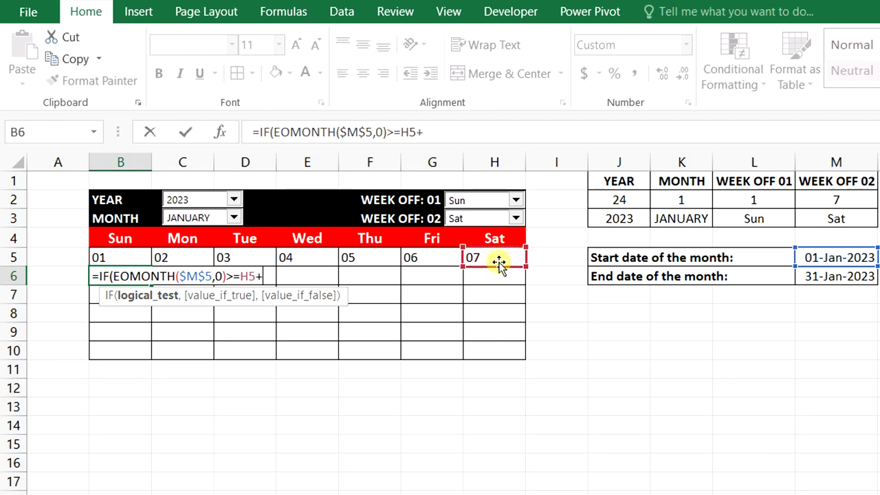
pyautogui.write('1,')
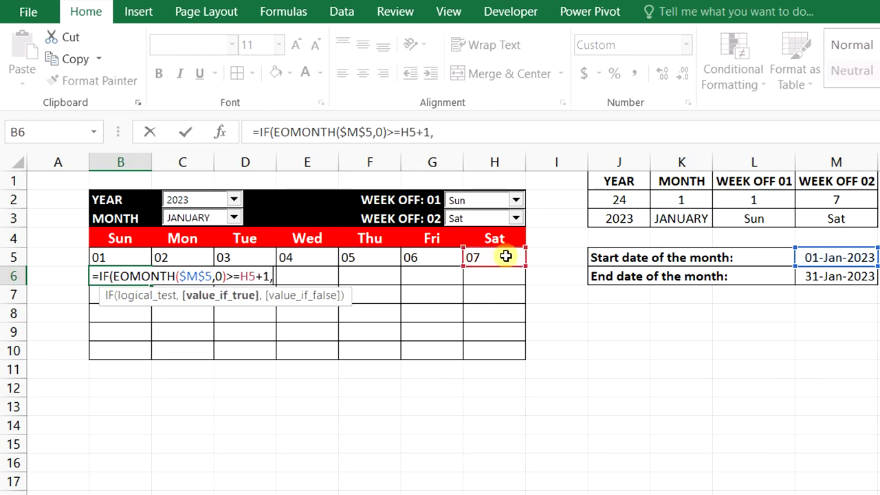
# Step: Complete the B6 formula with H5+1 and "" as the IF's results, and wrap it in IFERROR with "" as the fallback
pyautogui.click(506, 256)
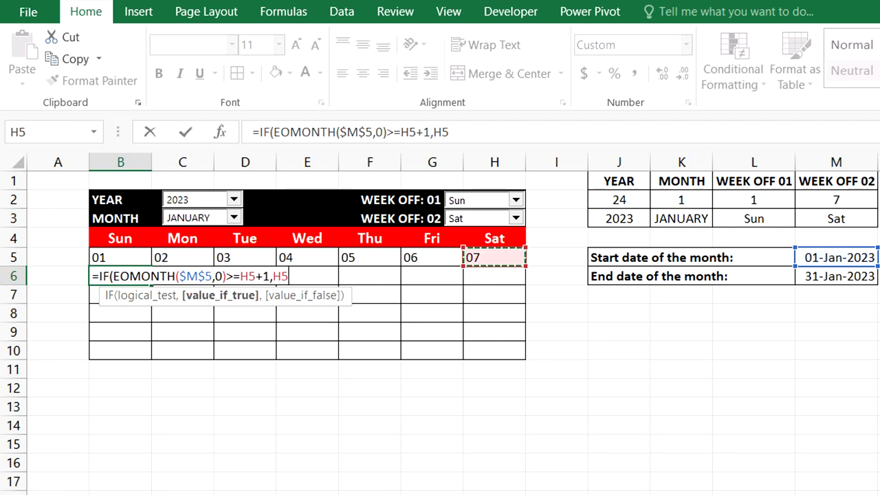
pyautogui.write('+1,')
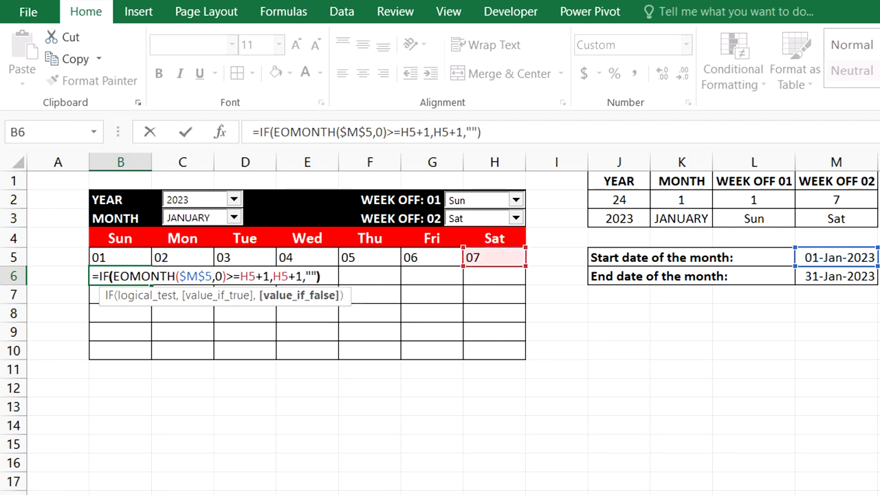
pyautogui.write('"")')
pyautogui.click(100, 277)
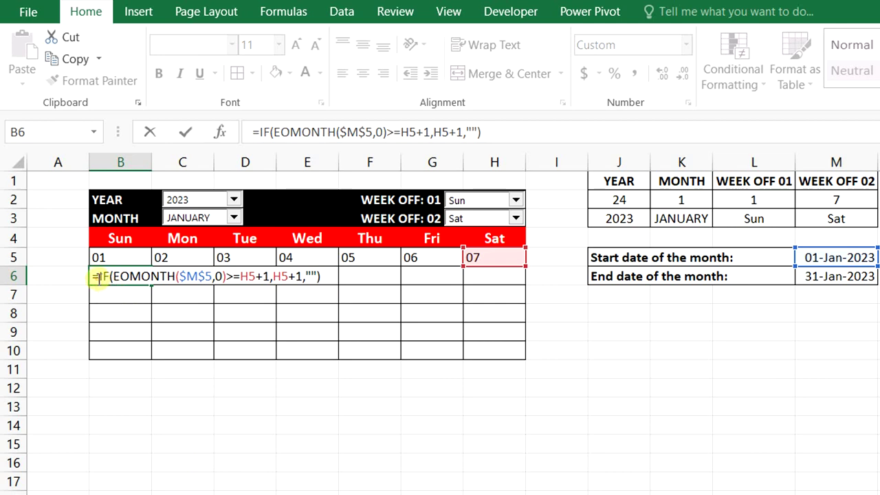
pyautogui.write('IFERROR(')
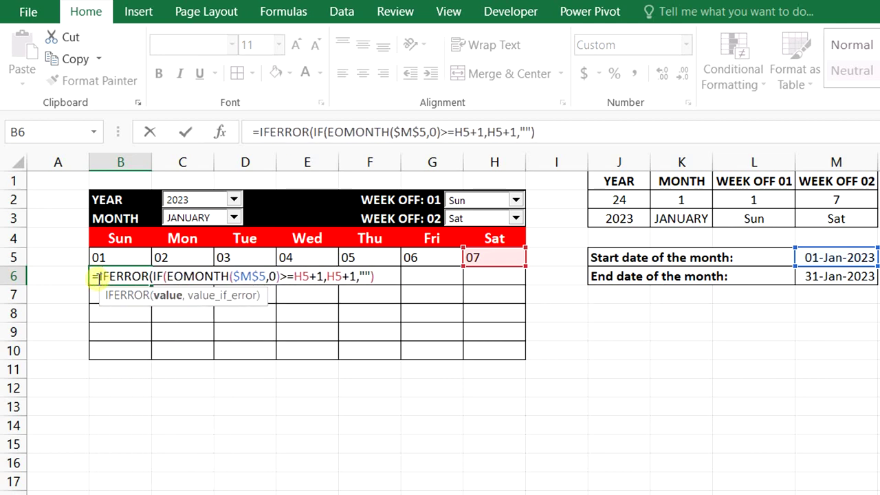
pyautogui.click(393, 276)
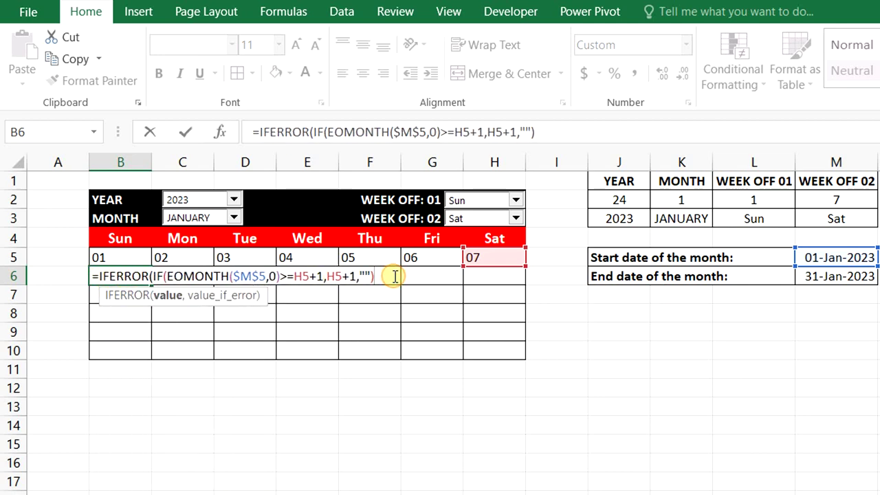
pyautogui.write(',')
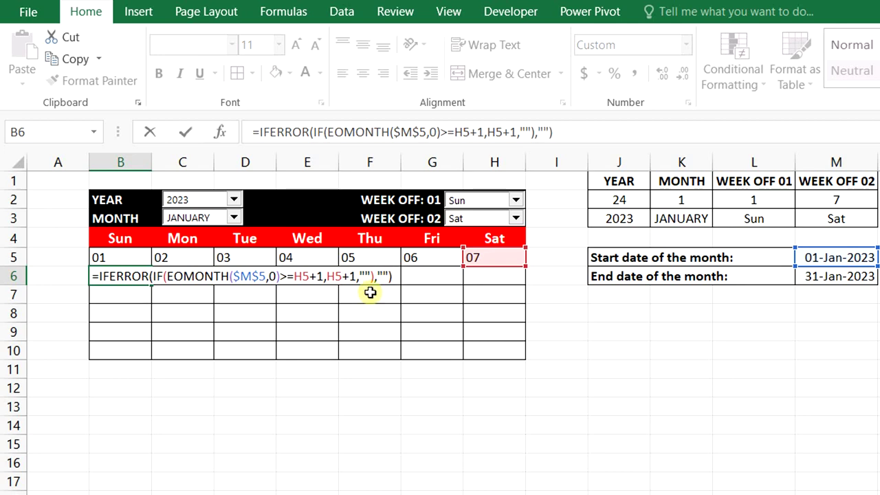
pyautogui.press('Return')
# Step: Build the C6 formula's condition as =IF(EOMONTH($M$5,0)>=B6+1, with an absolute reference to the start date
pyautogui.click(163, 279)
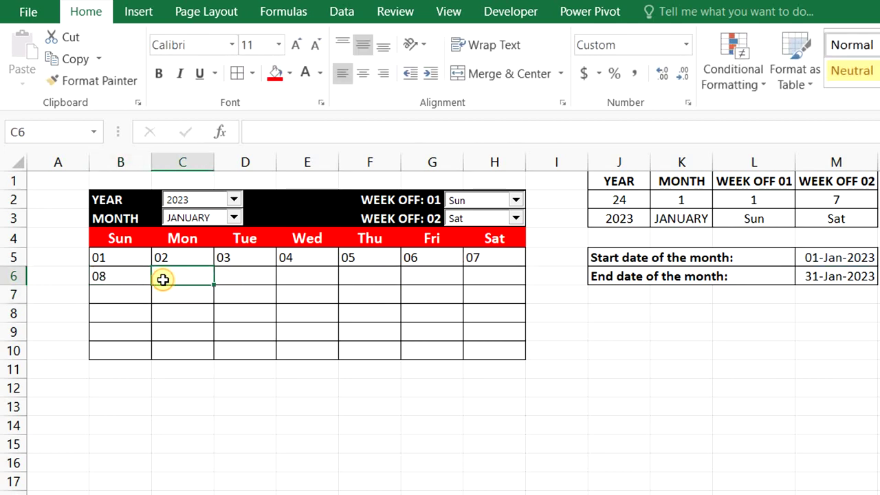
pyautogui.write('=if')
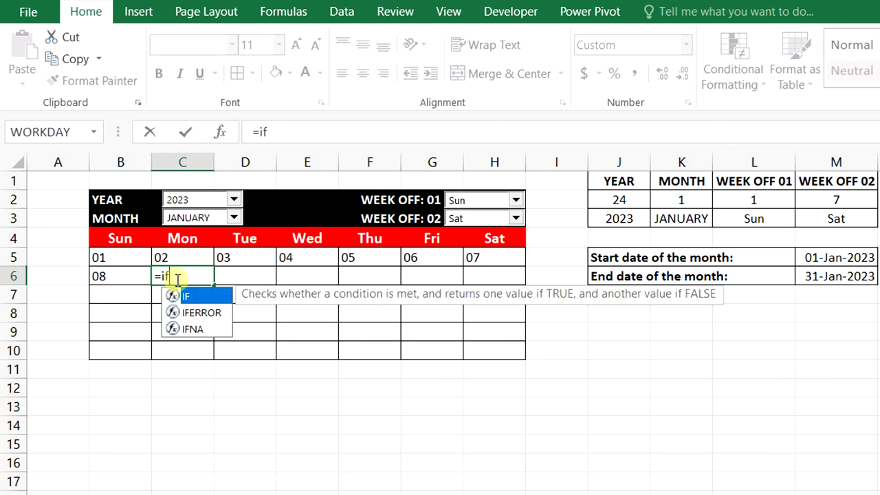
pyautogui.press('Tab')
pyautogui.write('eo')
pyautogui.press('Tab')
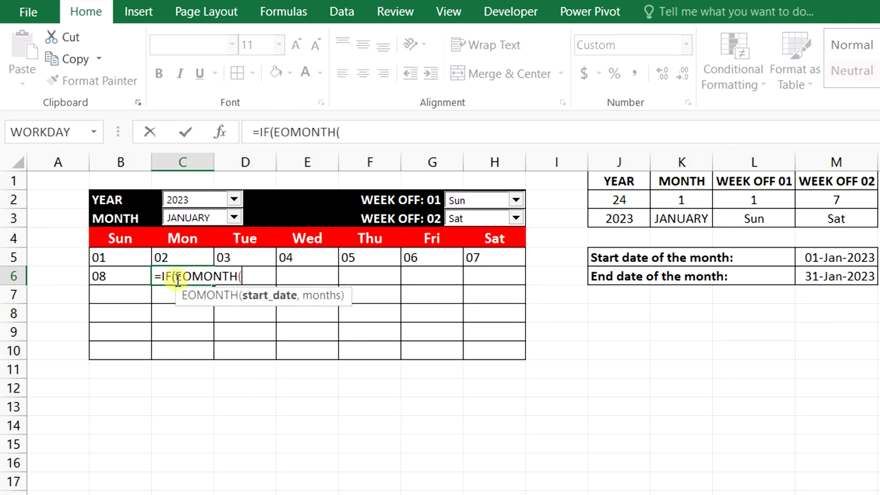
pyautogui.click(830, 258)
pyautogui.press('F4')
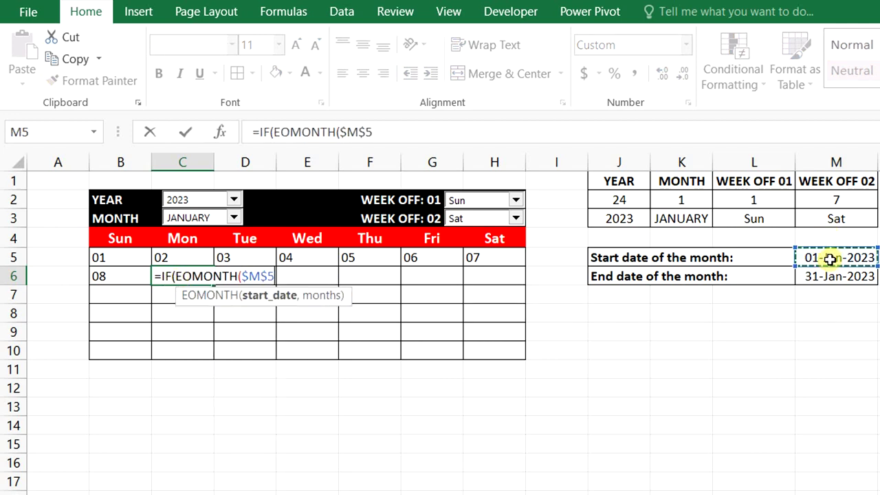
pyautogui.write(',0)')
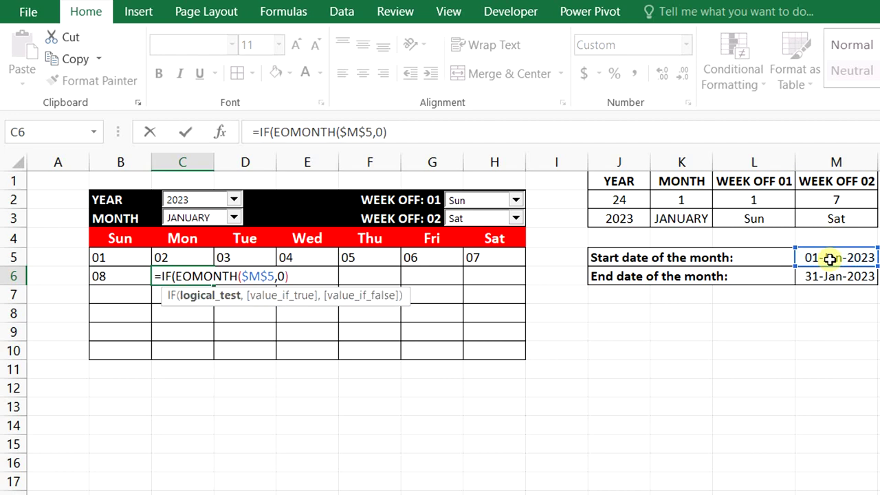
pyautogui.write('>=')
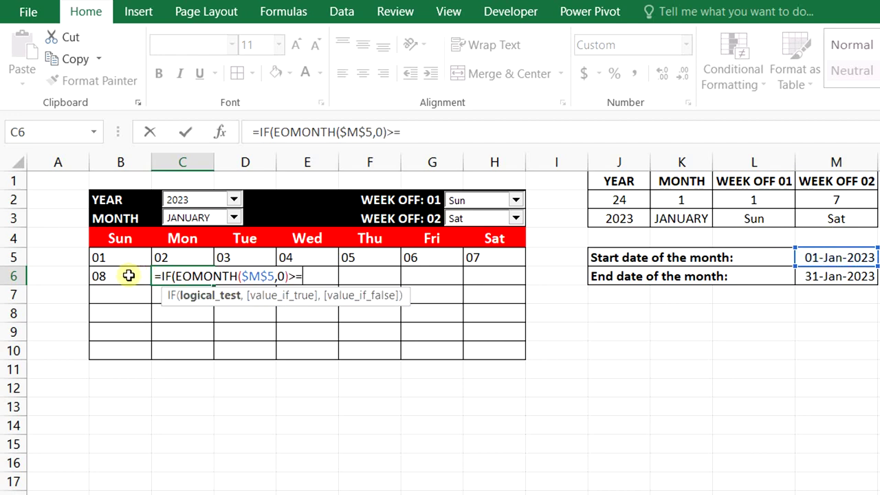
pyautogui.click(129, 276)
pyautogui.write('+1,')
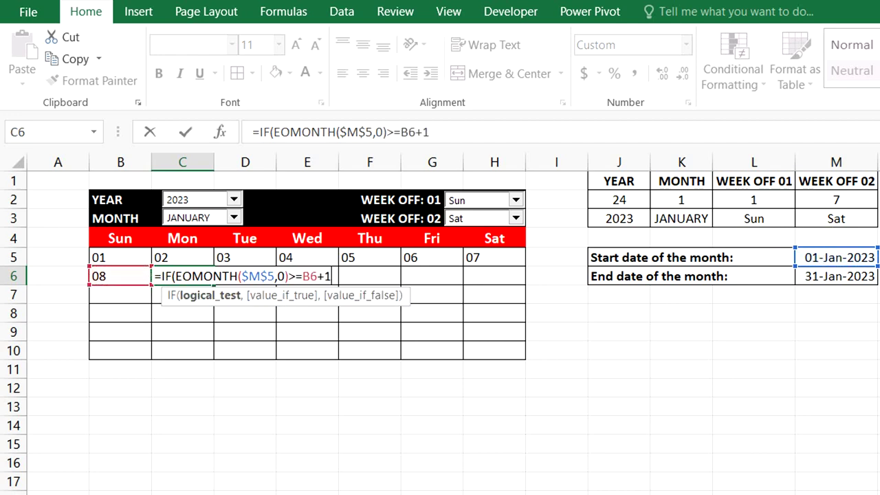
# Step: Complete the C6 formula with B6+1 and "" as the IF's results, and wrap it in IFERROR with "" as the fallback
pyautogui.click(123, 274)
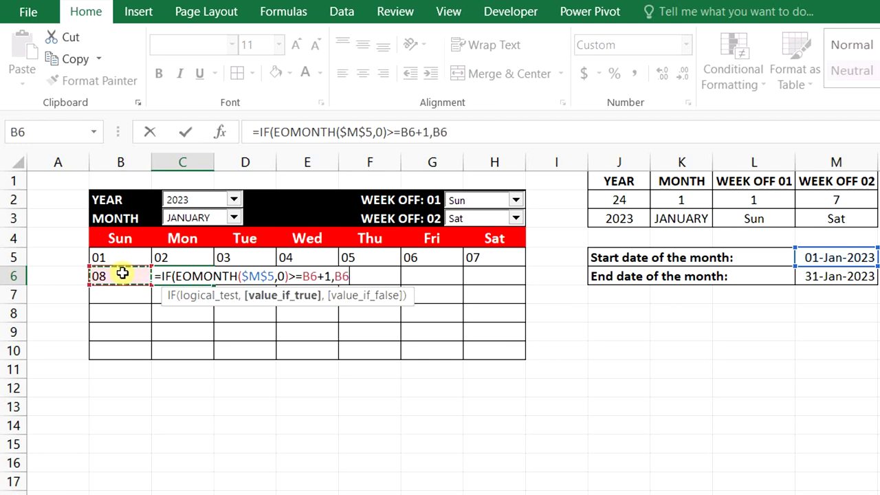
pyautogui.write('+1,')
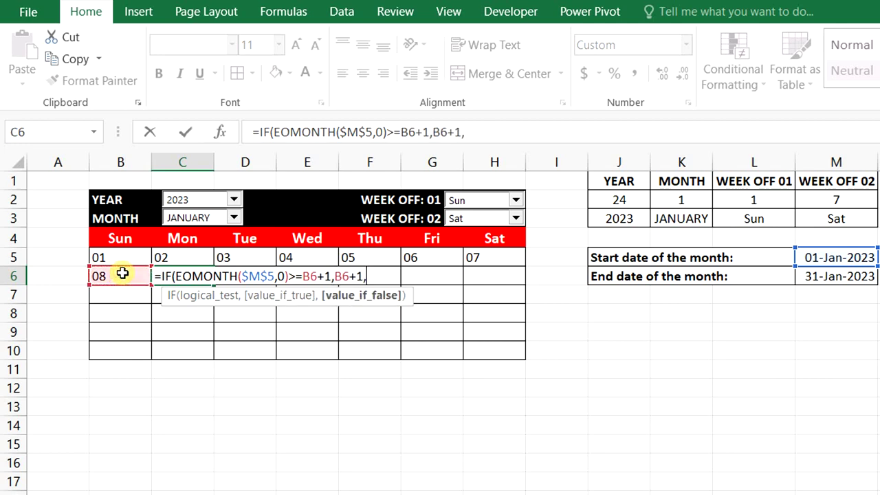
pyautogui.click(159, 274)
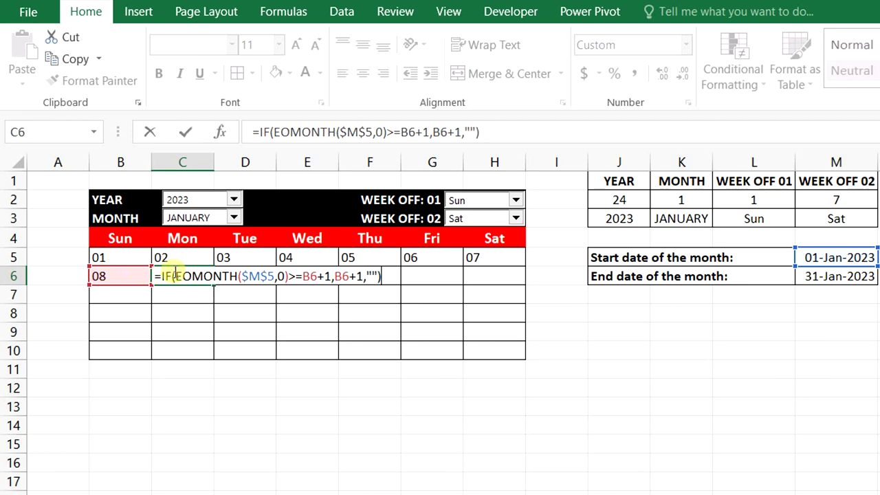
pyautogui.write('ife')
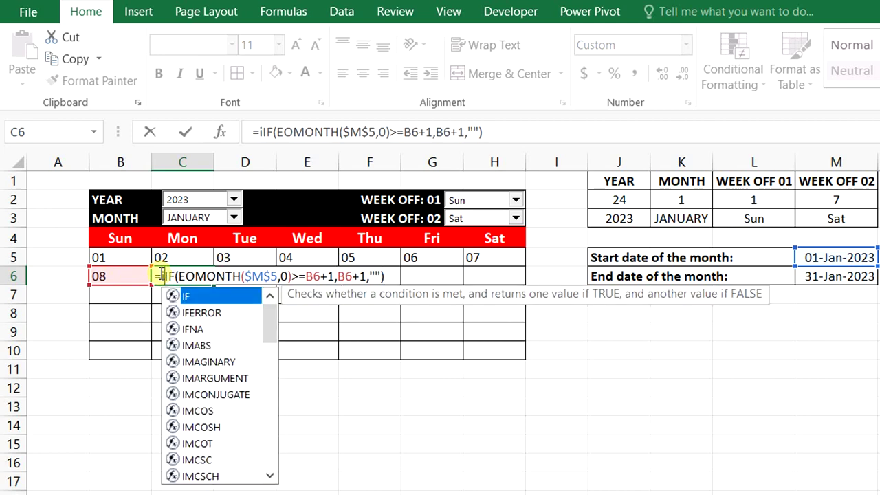
pyautogui.press('Tab')
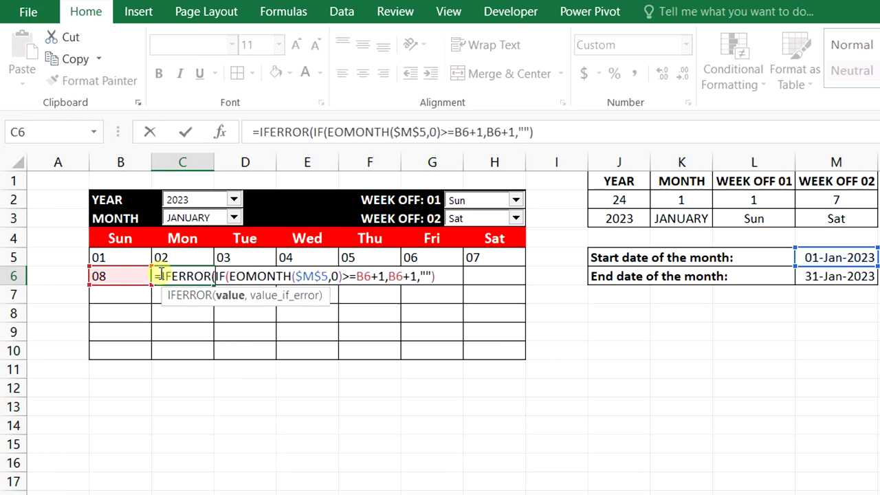
pyautogui.click(440, 278)
pyautogui.write(',"')
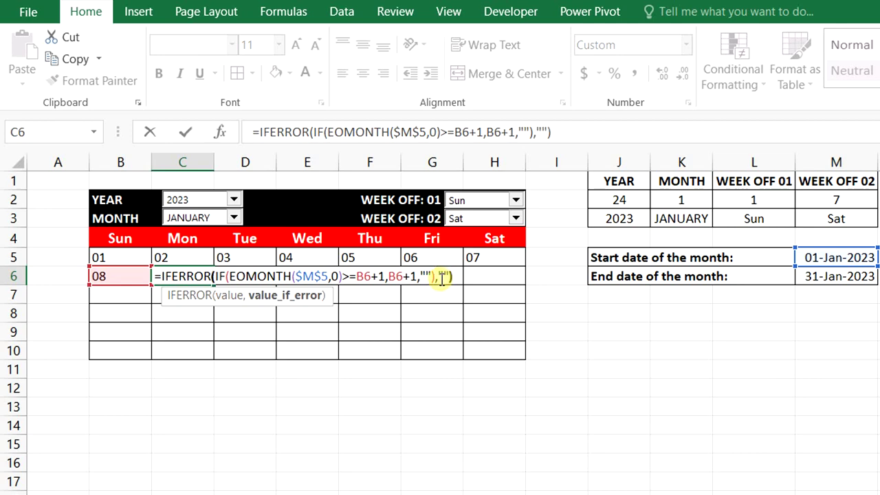
pyautogui.press('Return')
# Step: Fill the C6 formula across to H6, and fill B6:H6 down to row 10
pyautogui.click(204, 275)
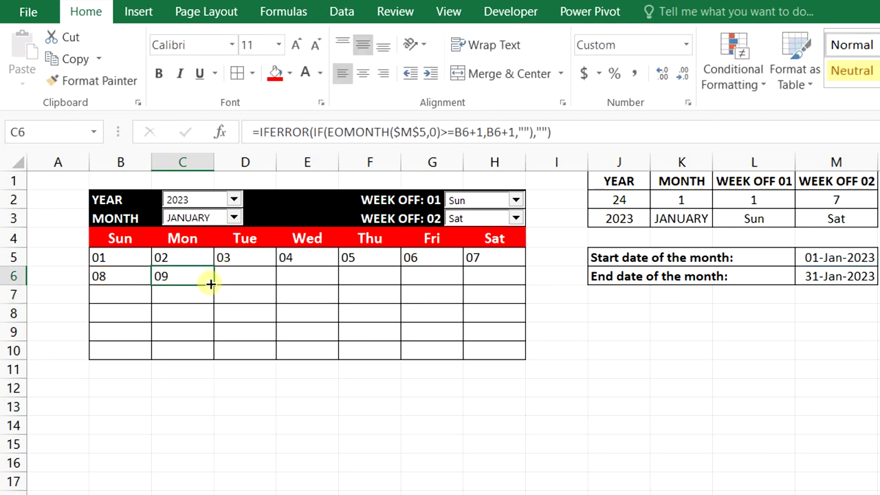
pyautogui.moveTo(211, 283); pyautogui.dragTo(570, 277)
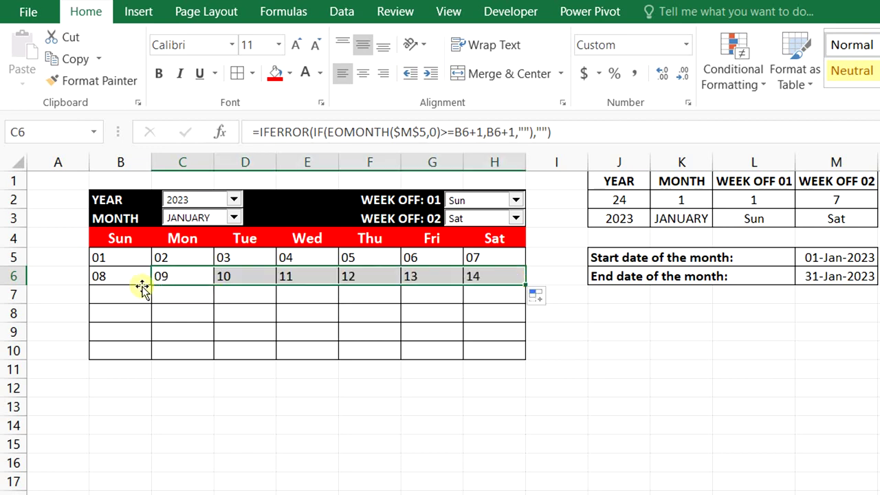
pyautogui.moveTo(122, 276); pyautogui.dragTo(525, 358)
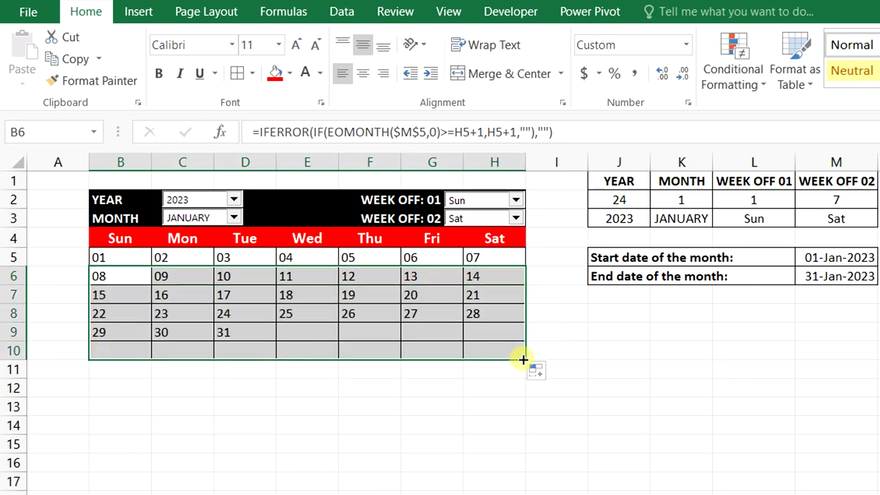
# Step: Make the value-if-true reference to M5 absolute ($M$5) in the B5 formula
pyautogui.click(500, 429)
pyautogui.click(121, 259)
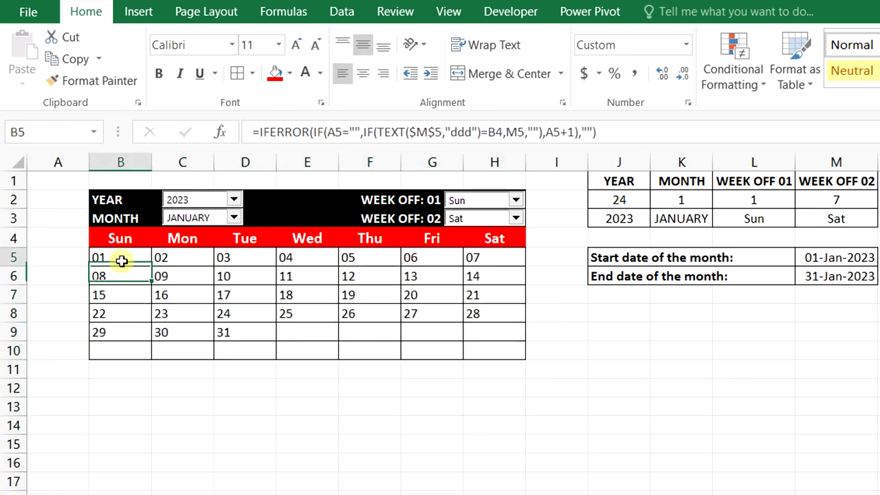
pyautogui.doubleClick(123, 260)
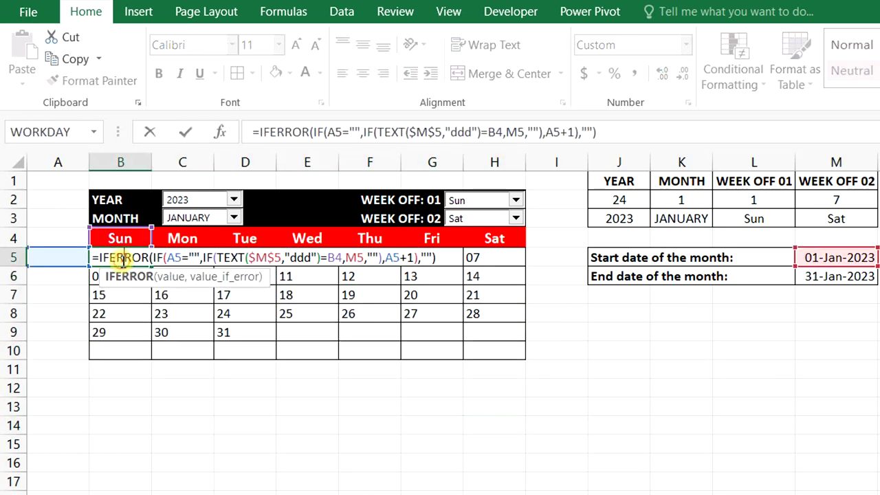
pyautogui.click(357, 259)
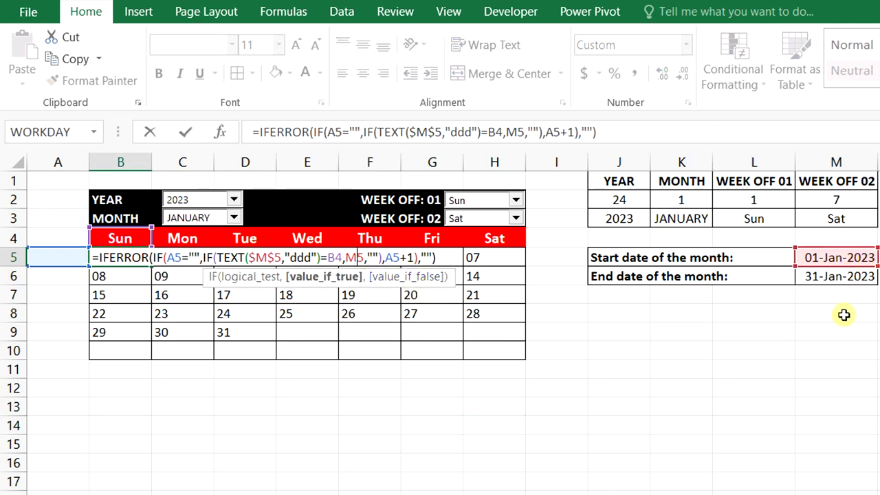
pyautogui.press('F4')
pyautogui.press('Return')
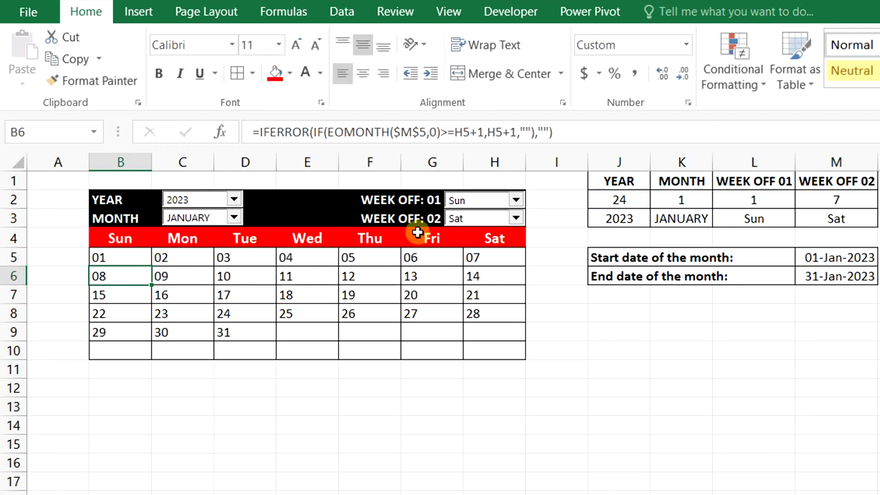
# Step: Fill the B5 formula across to H5, and set the calendar's month to FEBRUARY
pyautogui.click(134, 255)
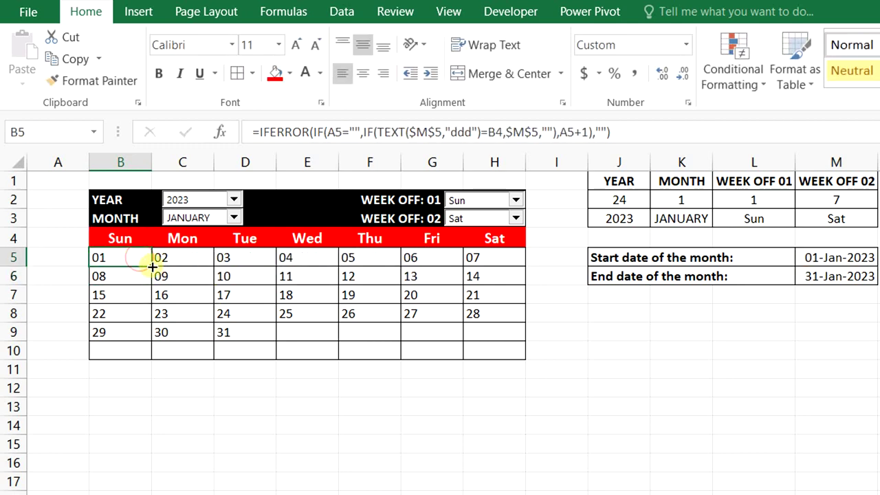
pyautogui.moveTo(152, 266); pyautogui.dragTo(530, 257)
pyautogui.click(616, 464)
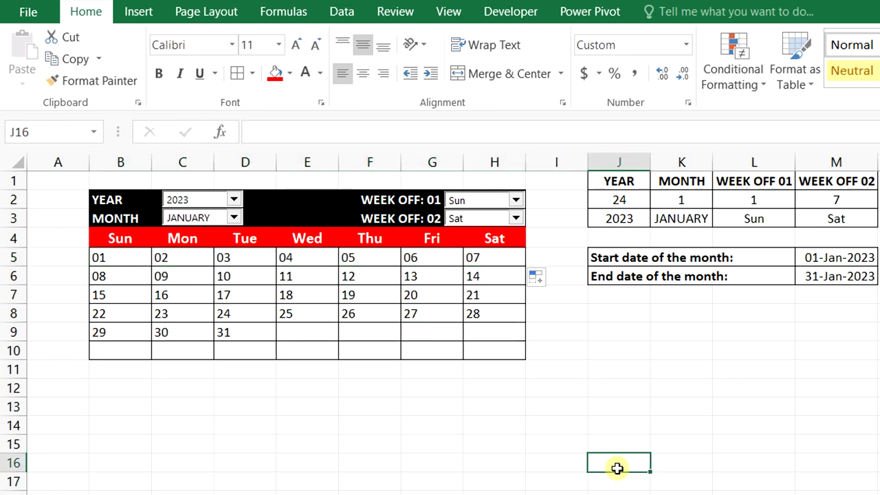
pyautogui.click(234, 218)
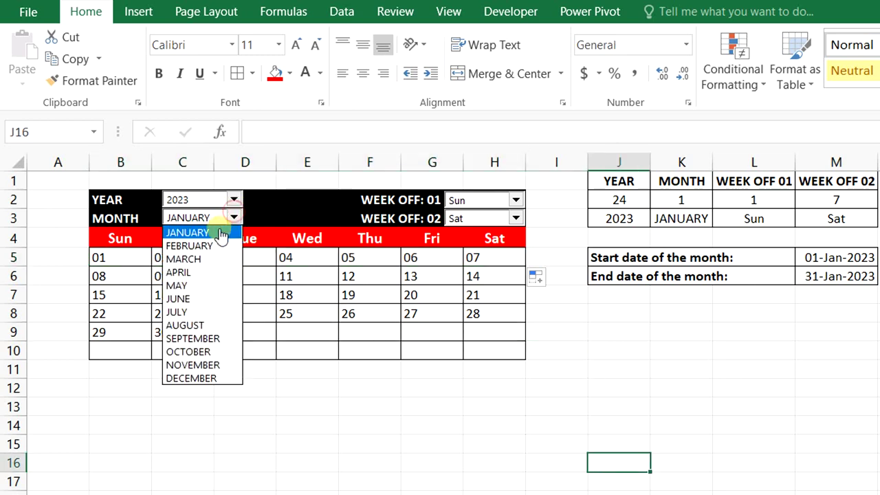
pyautogui.click(219, 246)
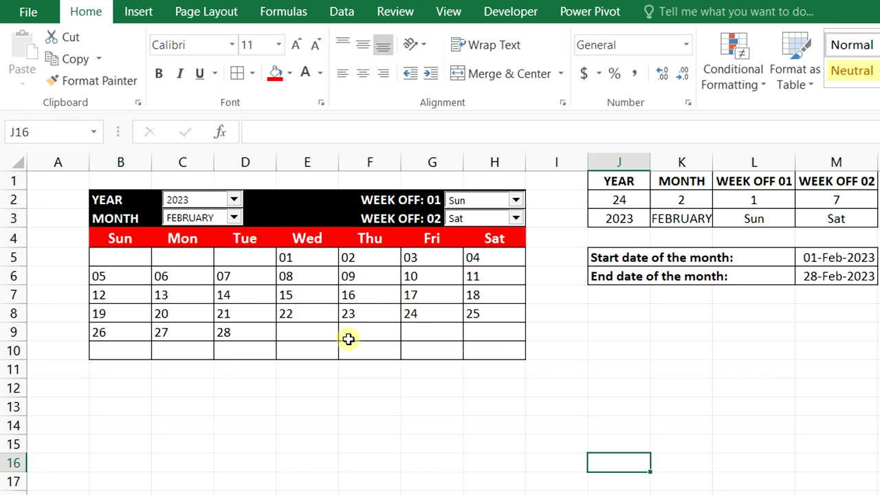
# Step: Start a formula-based conditional formatting rule for B5:H10 with the condition =B$4=$L$3
pyautogui.moveTo(120, 257); pyautogui.dragTo(484, 350)
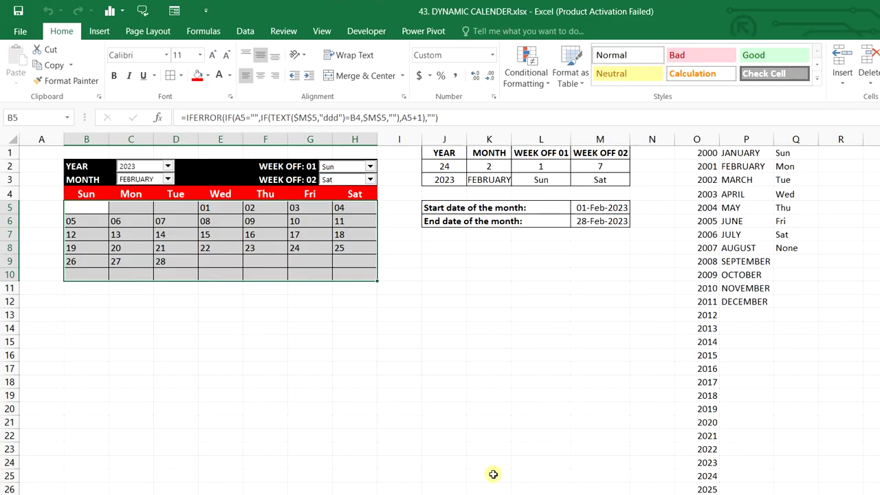
pyautogui.hotkey('alt', 'o')
pyautogui.press('d')
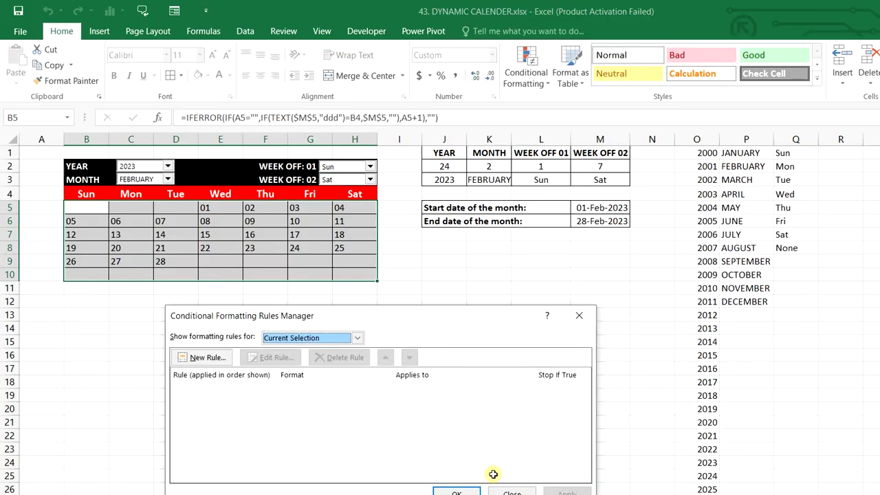
pyautogui.moveTo(283, 315); pyautogui.dragTo(264, 307)
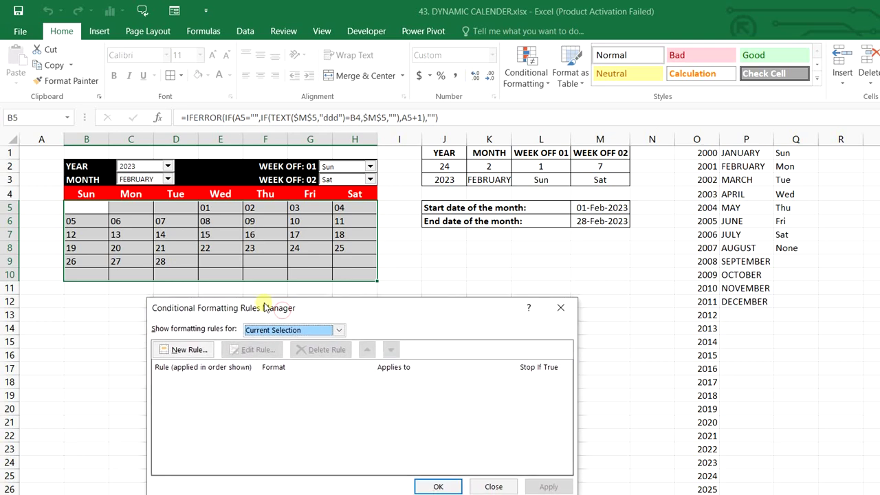
pyautogui.click(190, 349)
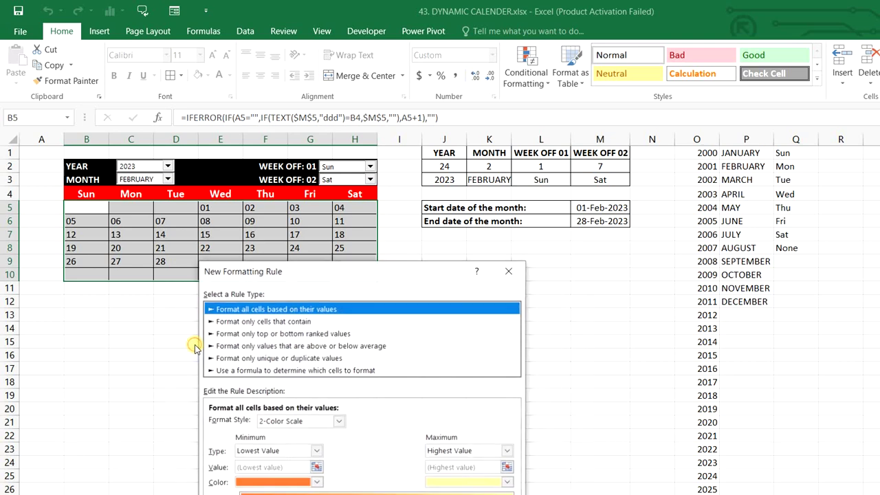
pyautogui.click(258, 371)
pyautogui.click(239, 422)
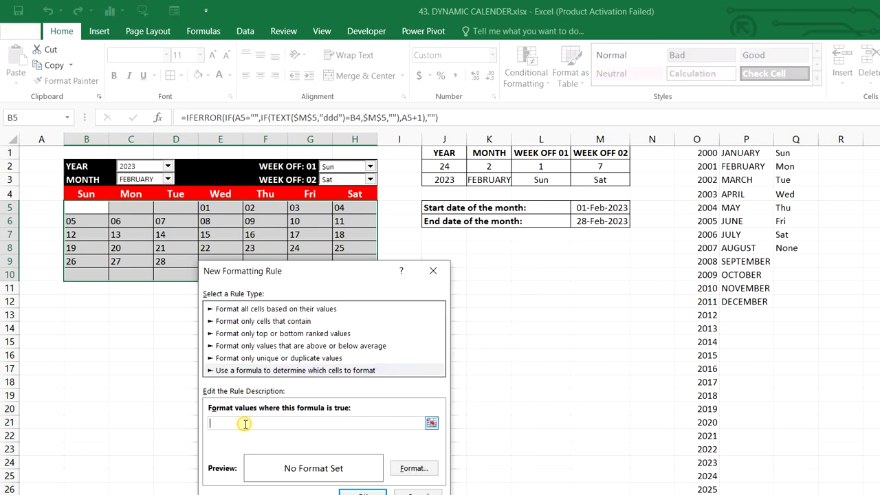
pyautogui.write('=')
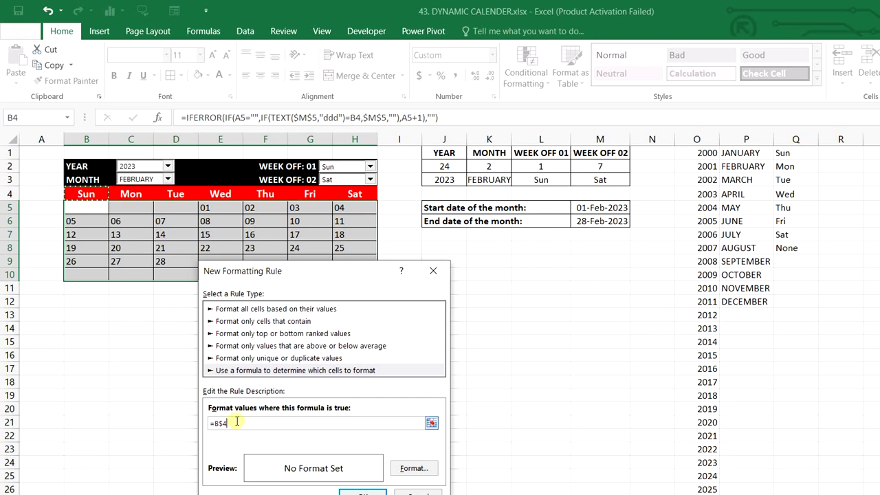
pyautogui.write('=')
pyautogui.click(548, 177)
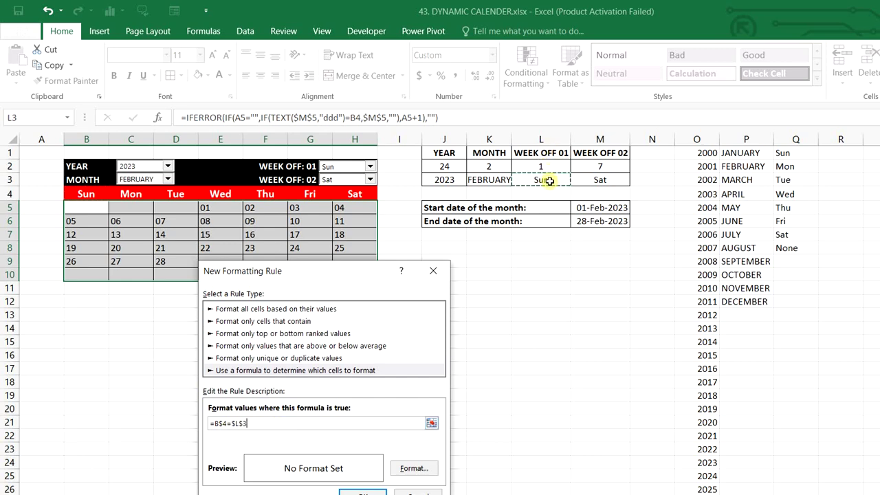
# Step: Give the first week-off rule a grey fill and add it to the rules list
pyautogui.click(410, 470)
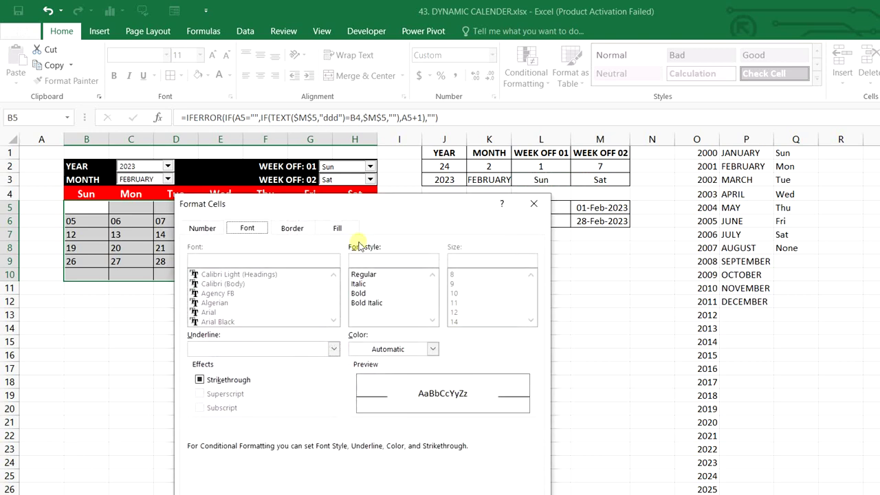
pyautogui.click(336, 228)
pyautogui.click(200, 330)
pyautogui.press('Return')
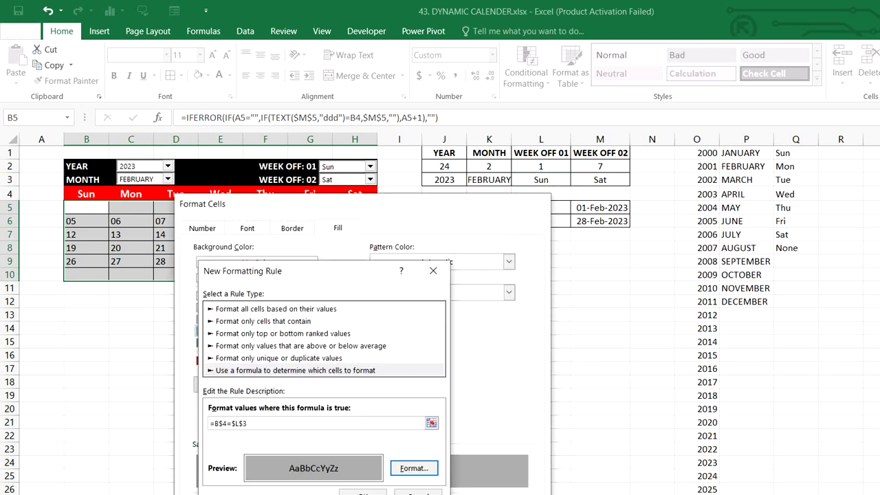
pyautogui.click(365, 492)
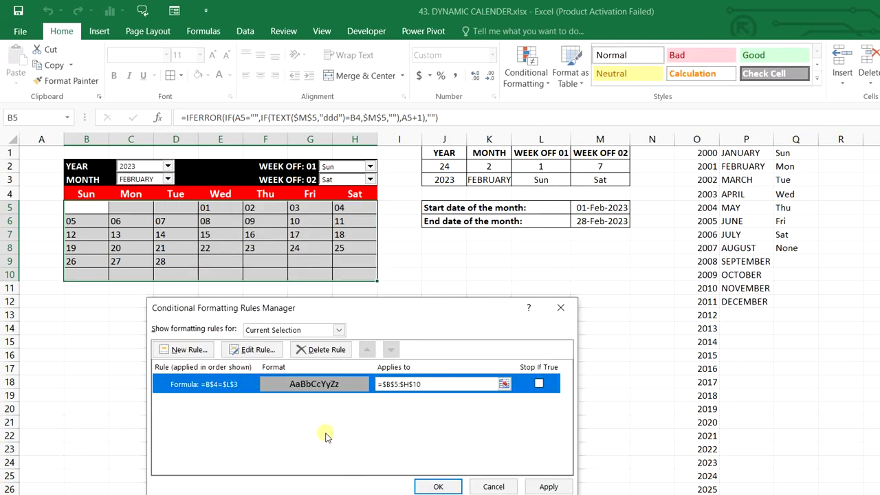
# Step: Start a second formula-based formatting rule for the calendar range with the condition =B$4=$M$3
pyautogui.click(190, 349)
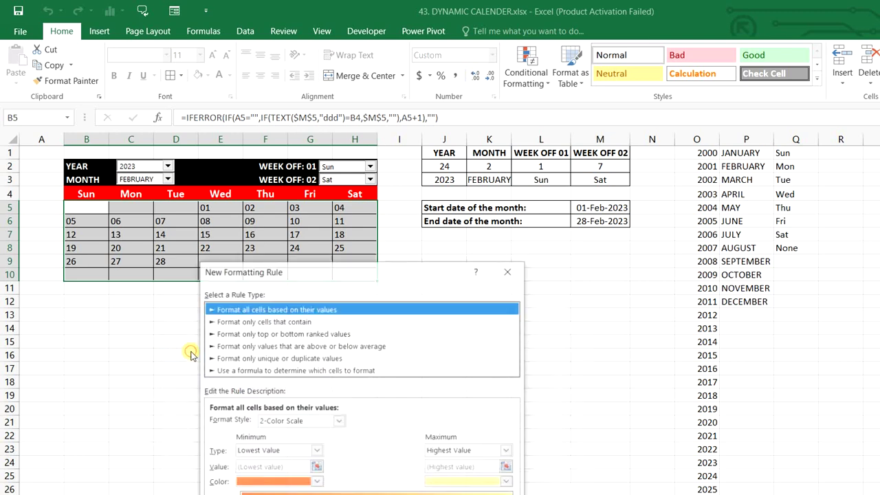
pyautogui.click(249, 371)
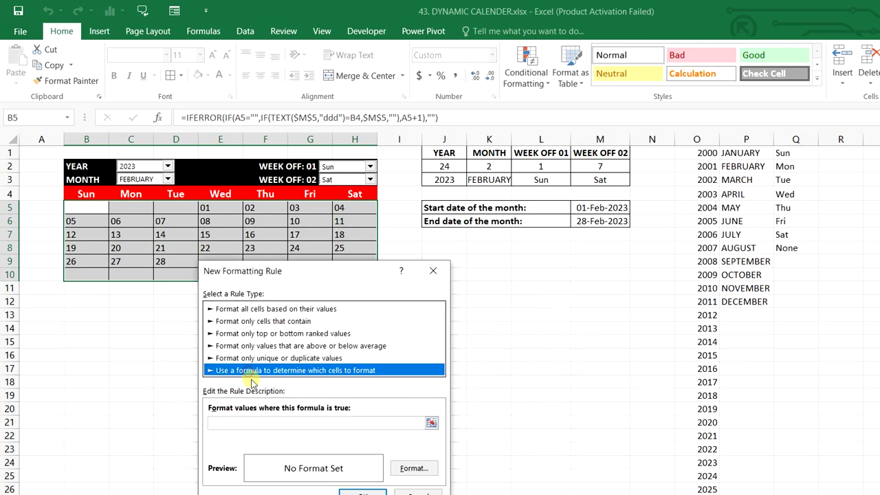
pyautogui.click(252, 422)
pyautogui.write('=')
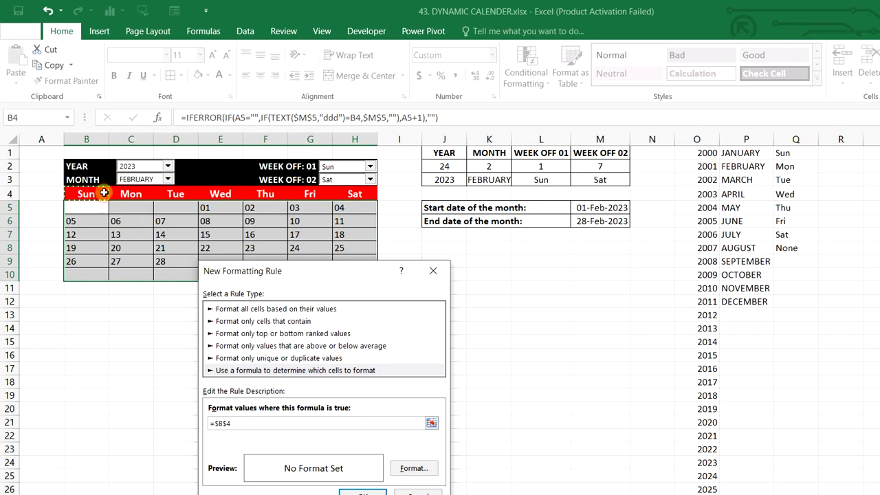
pyautogui.press('F4')
pyautogui.press('F4')
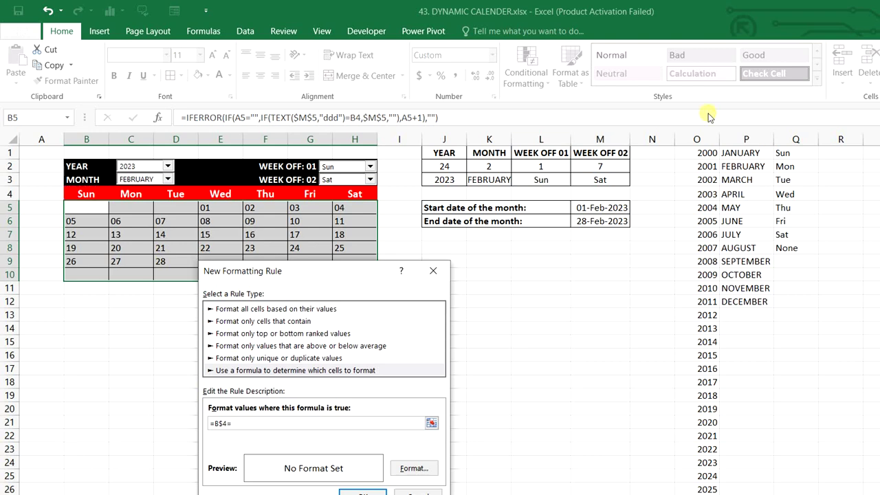
pyautogui.click(592, 179)
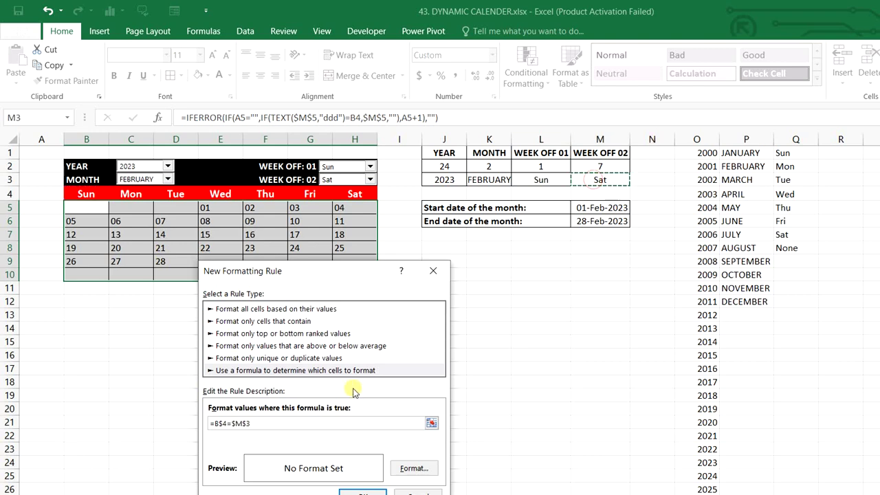
# Step: Give the second week-off rule the same grey fill and apply both rules to the calendar
pyautogui.click(407, 467)
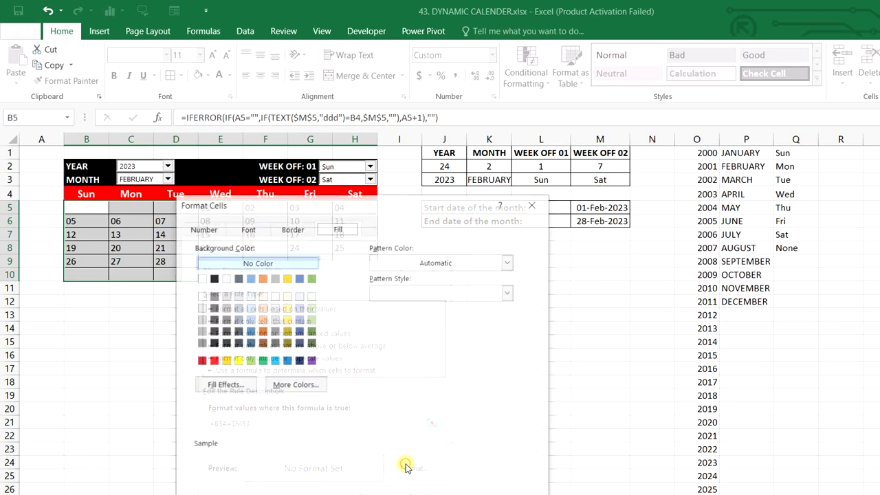
pyautogui.click(201, 331)
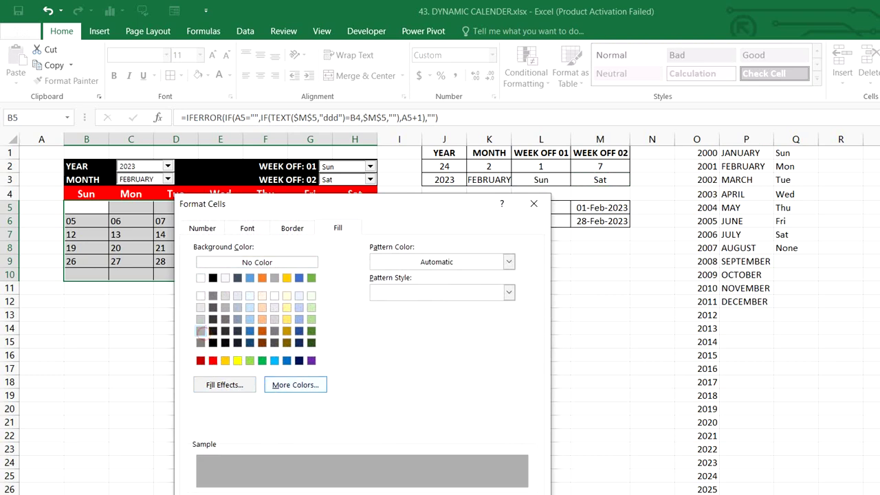
pyautogui.press('Return')
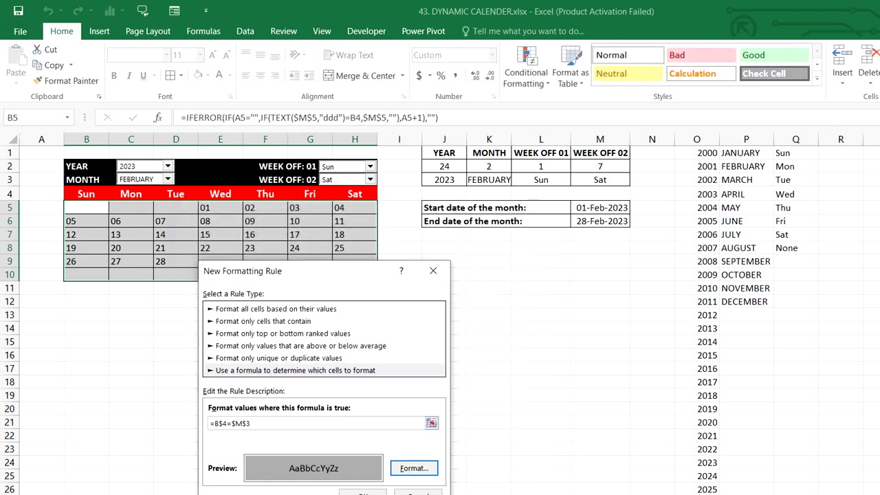
pyautogui.click(380, 493)
pyautogui.click(420, 486)
# Step: Centre the dates in B5:H10 horizontally and make them bold
pyautogui.moveTo(98, 211); pyautogui.dragTo(346, 271)
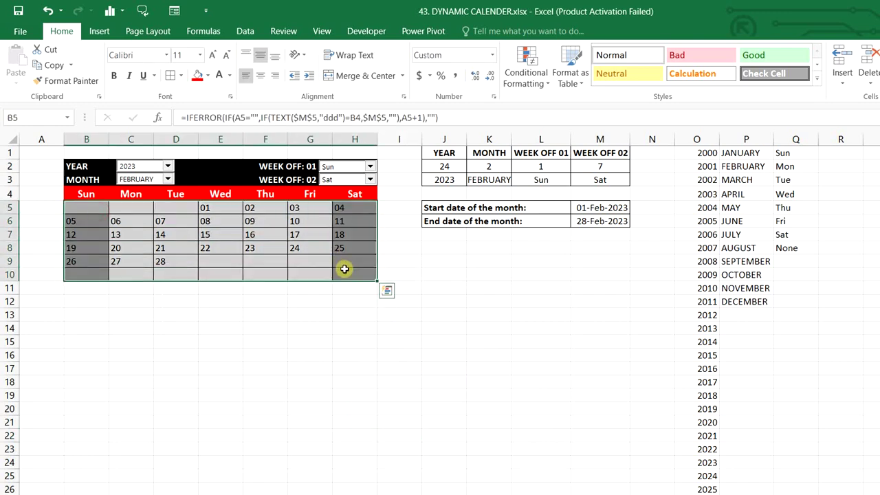
pyautogui.click(260, 77)
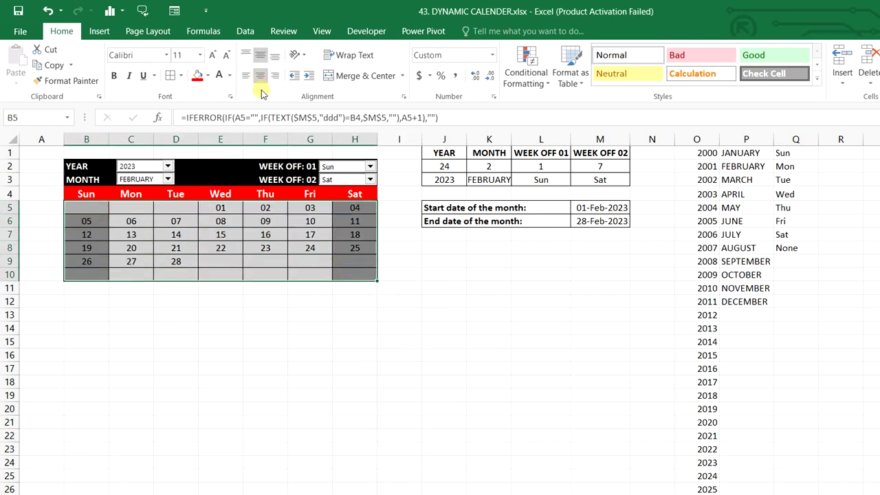
pyautogui.click(265, 367)
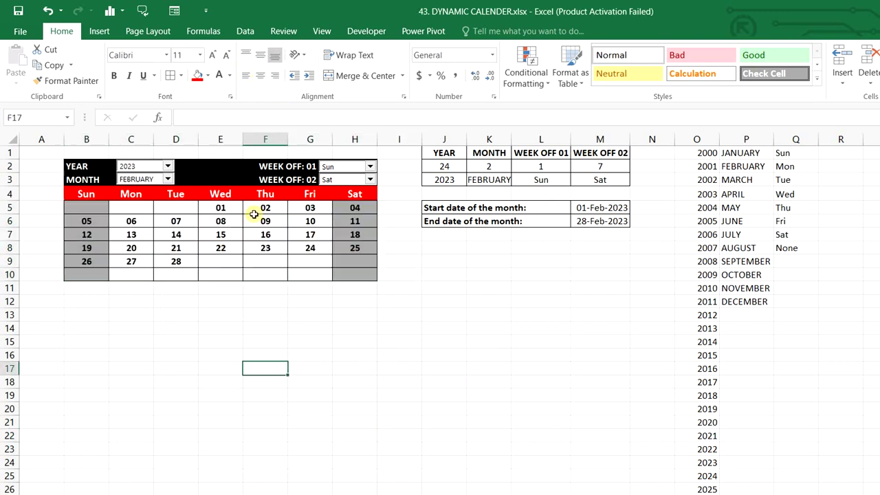
# Step: Test the week-off highlighting by setting WEEK OFF: 01 to Tue, and WEEK OFF: 02 first to Fri and finally to None
pyautogui.click(371, 167)
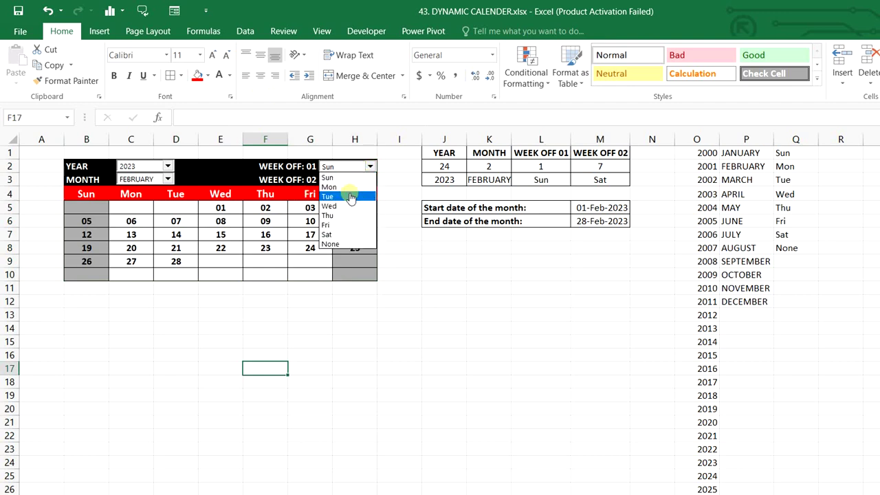
pyautogui.click(350, 197)
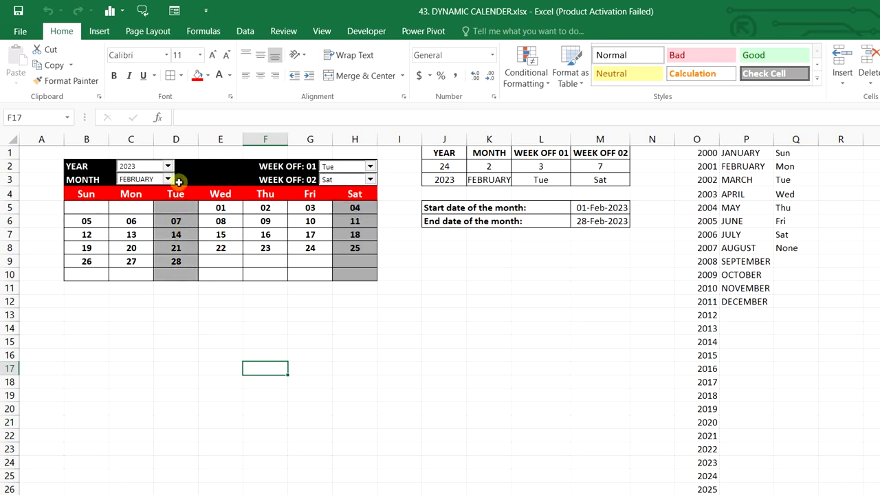
pyautogui.click(370, 180)
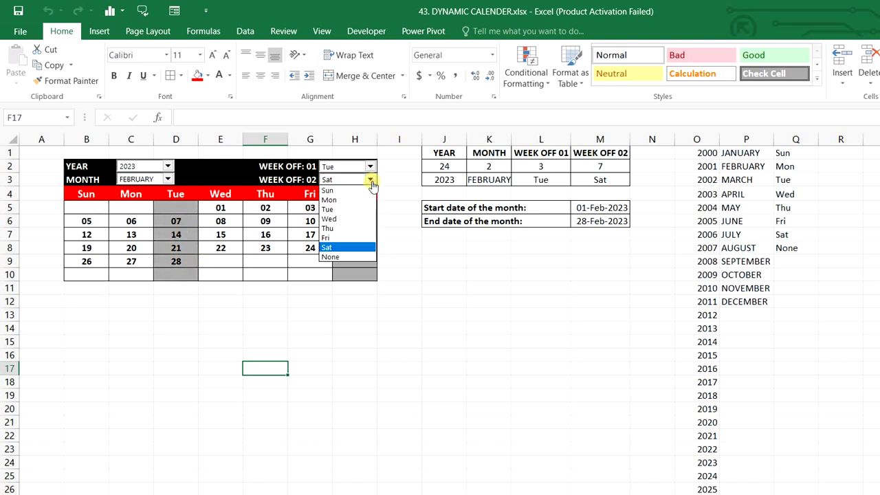
pyautogui.click(344, 237)
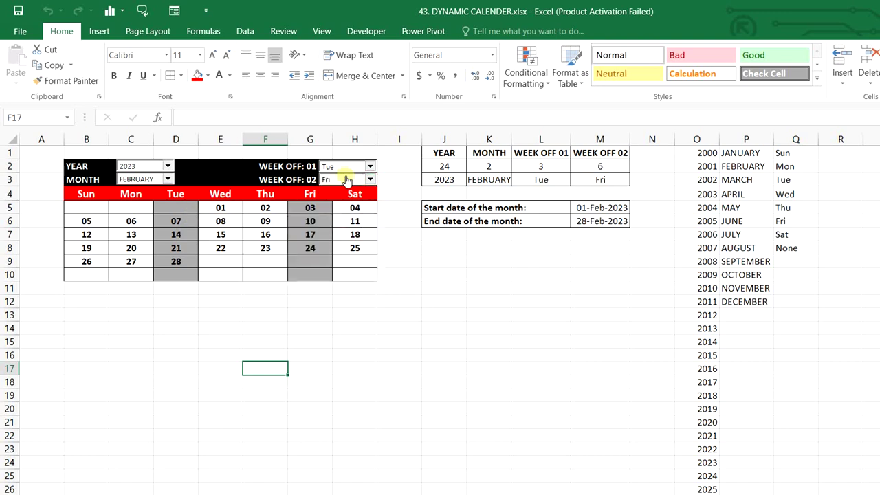
pyautogui.click(369, 179)
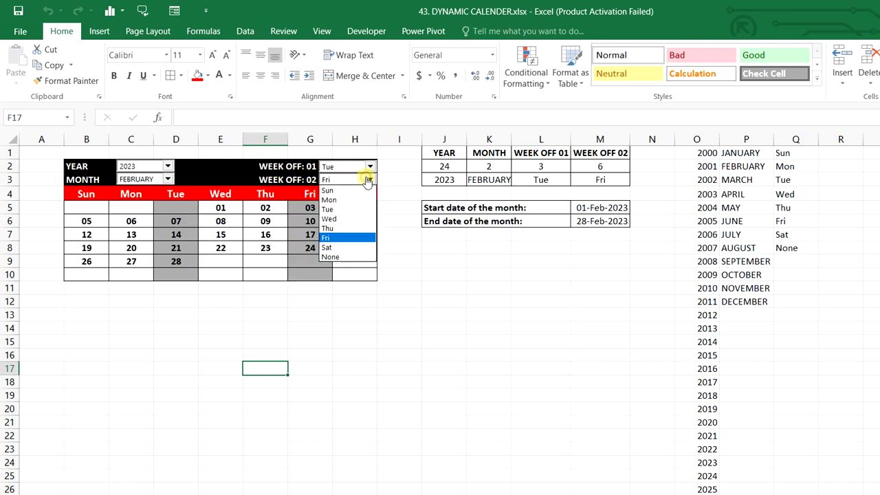
pyautogui.click(351, 257)
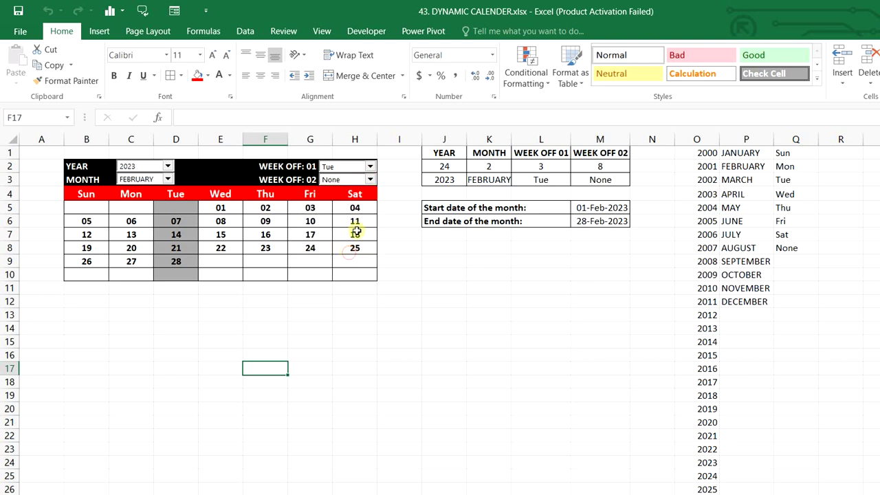
# Step: Set WEEK OFF: 01 to Sun and WEEK OFF: 02 to Sat
pyautogui.click(369, 169)
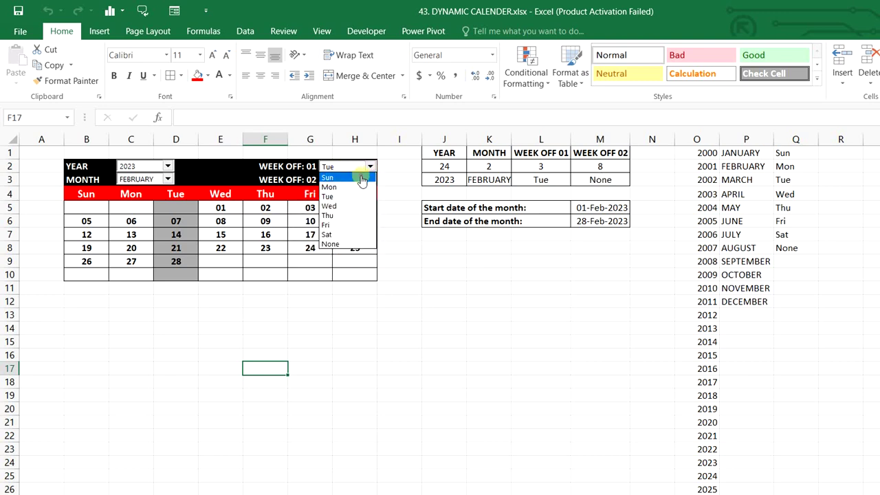
pyautogui.click(361, 179)
pyautogui.click(370, 179)
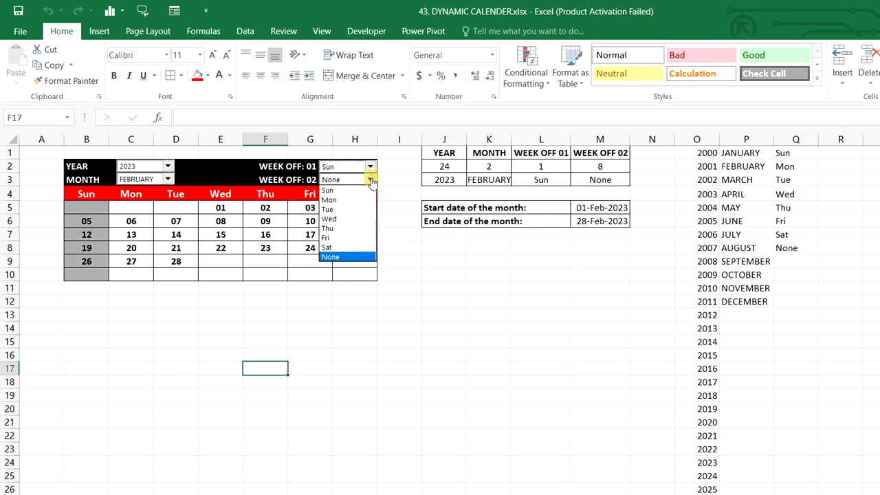
pyautogui.click(338, 247)
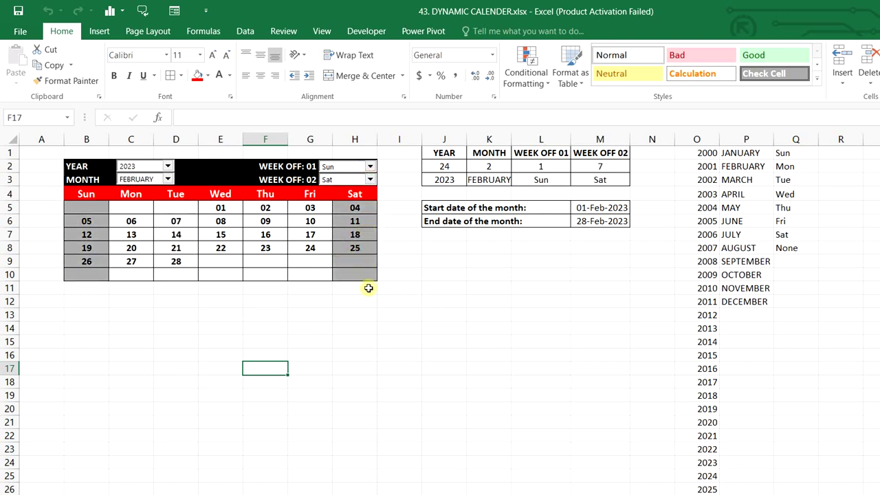
# Step: Fill the calendar dates in B5:H10 with dark blue and make their font white
pyautogui.moveTo(88, 210); pyautogui.dragTo(341, 270)
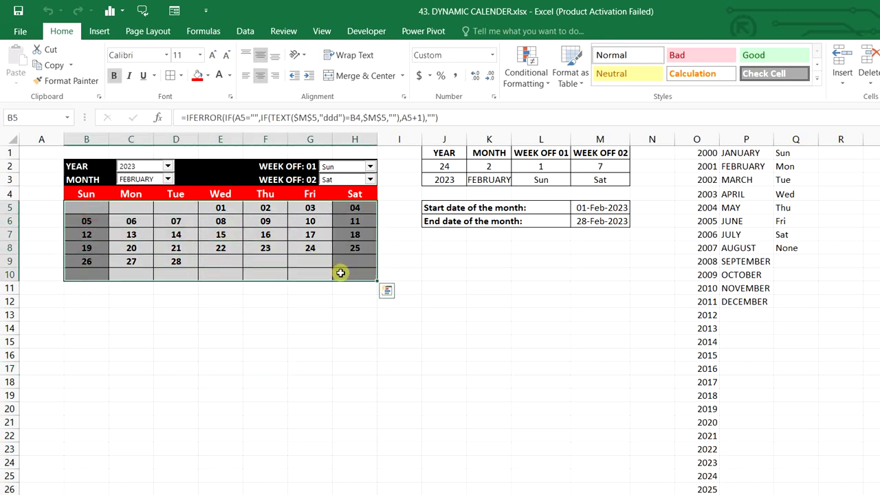
pyautogui.click(208, 75)
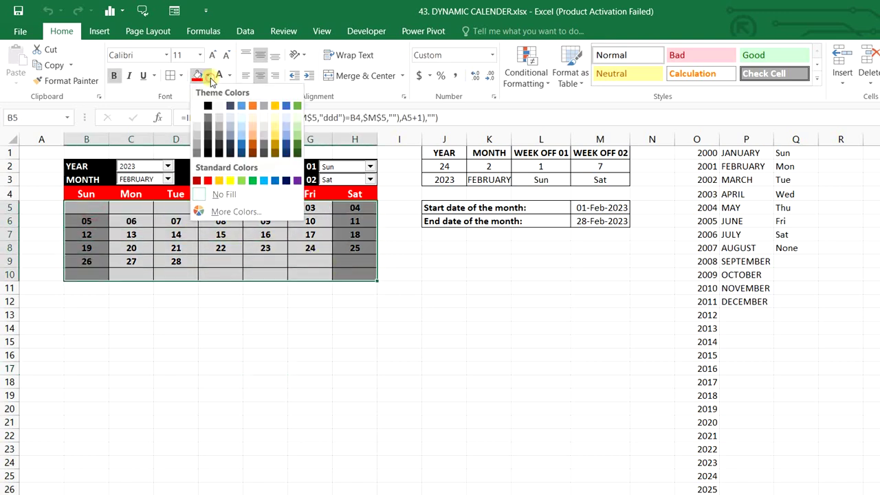
pyautogui.click(242, 150)
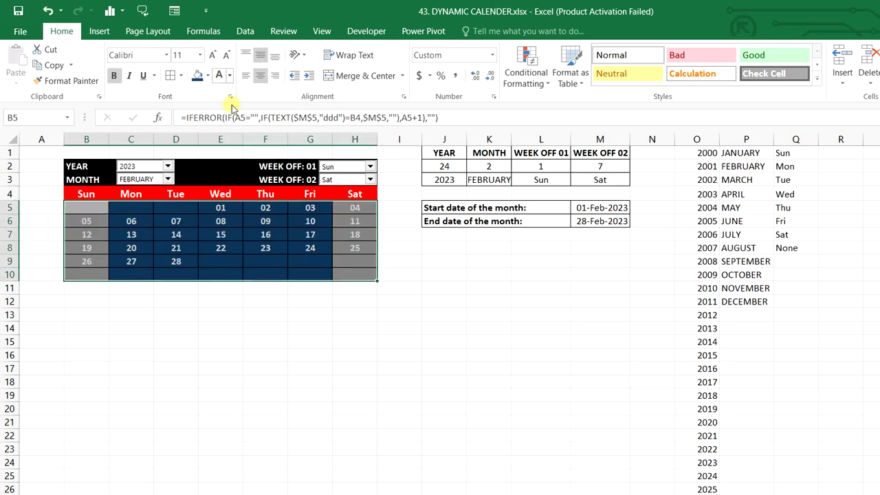
# Step: Start a new formula-based formatting rule for B5:H10 that targets empty cells with the condition =B5=""
pyautogui.moveTo(95, 207); pyautogui.dragTo(371, 272)
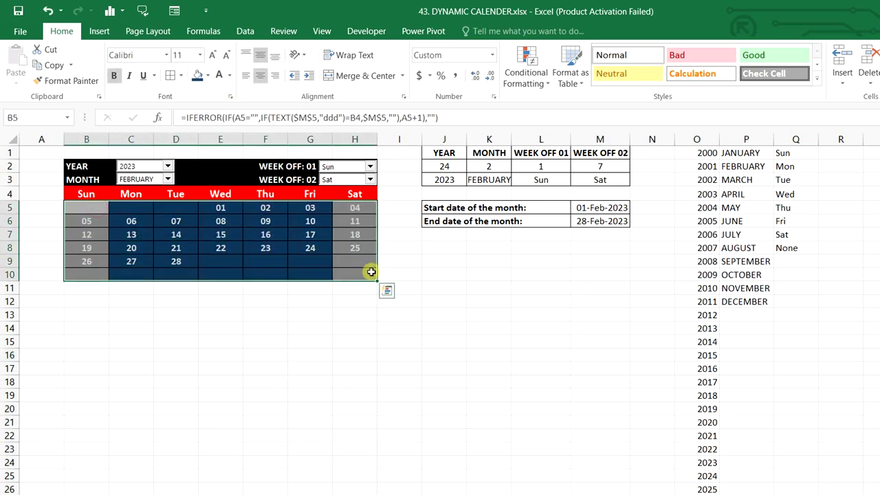
pyautogui.hotkey('alt', 'o')
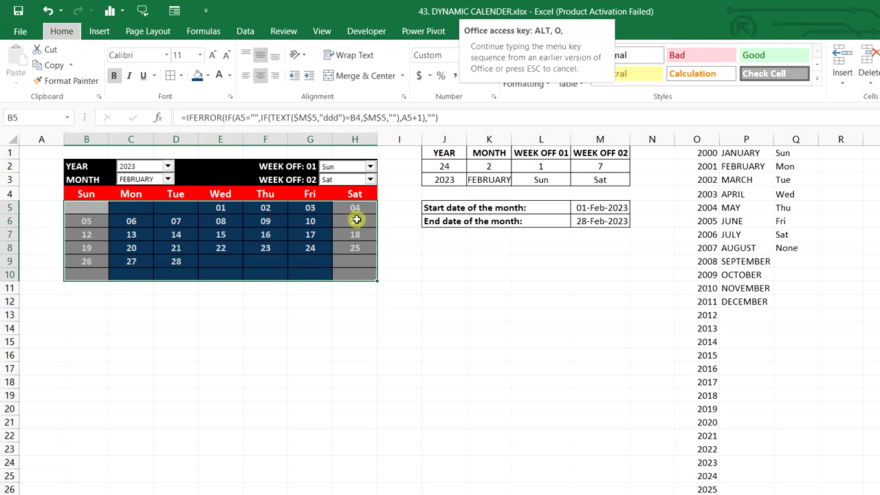
pyautogui.press('d')
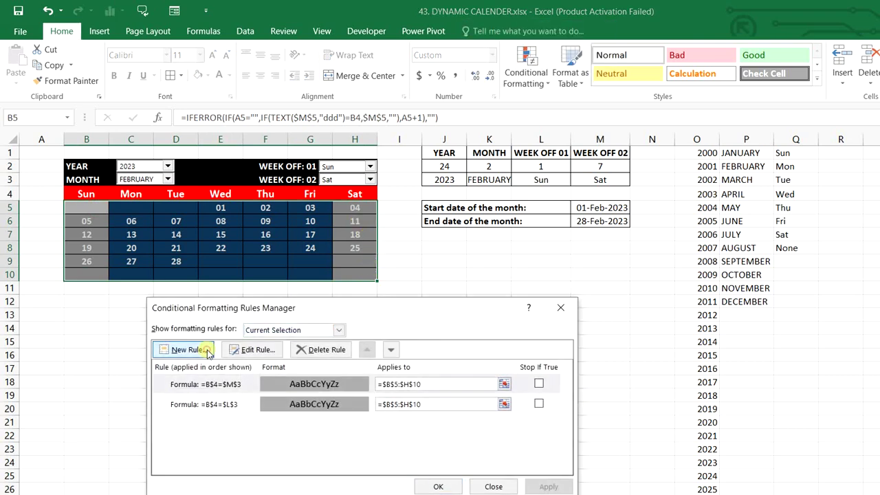
pyautogui.click(205, 349)
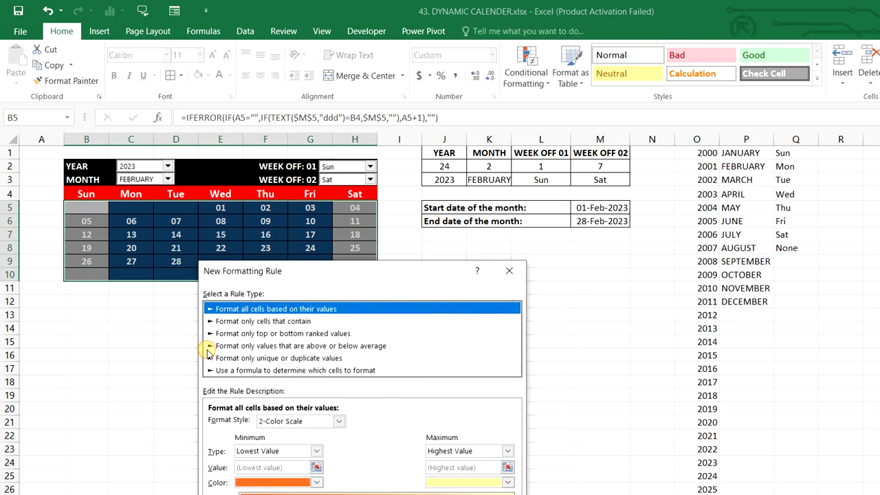
pyautogui.click(260, 372)
pyautogui.click(264, 422)
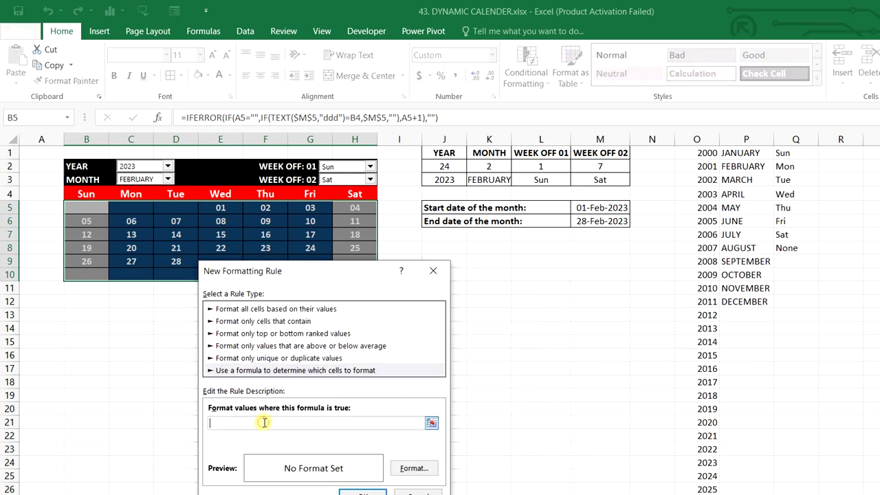
pyautogui.click(99, 208)
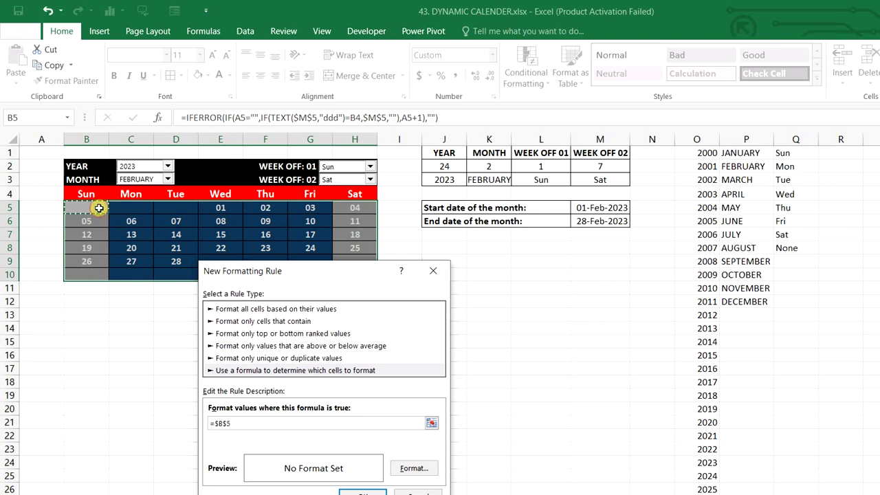
pyautogui.press('F4')
pyautogui.press('F4')
pyautogui.write('=')
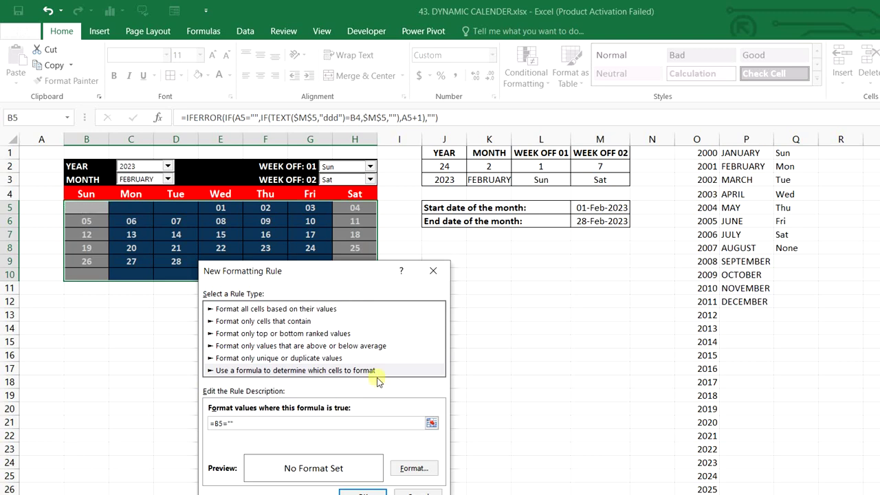
# Step: Give the empty-cell rule a two-colour white and blue gradient fill shaded from center, and apply it to the calendar
pyautogui.click(414, 468)
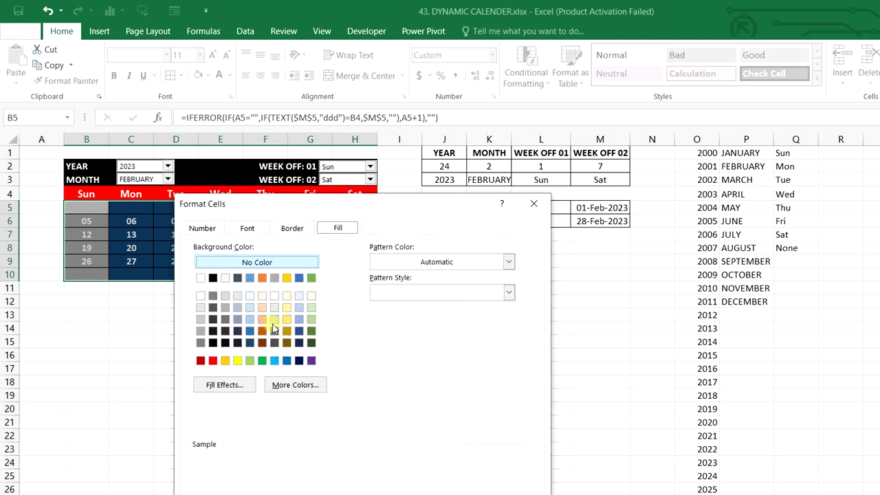
pyautogui.click(237, 384)
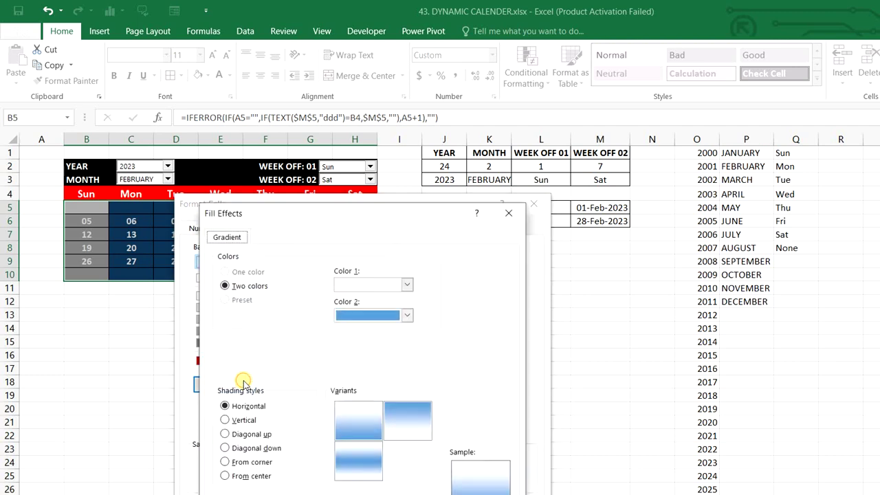
pyautogui.click(225, 475)
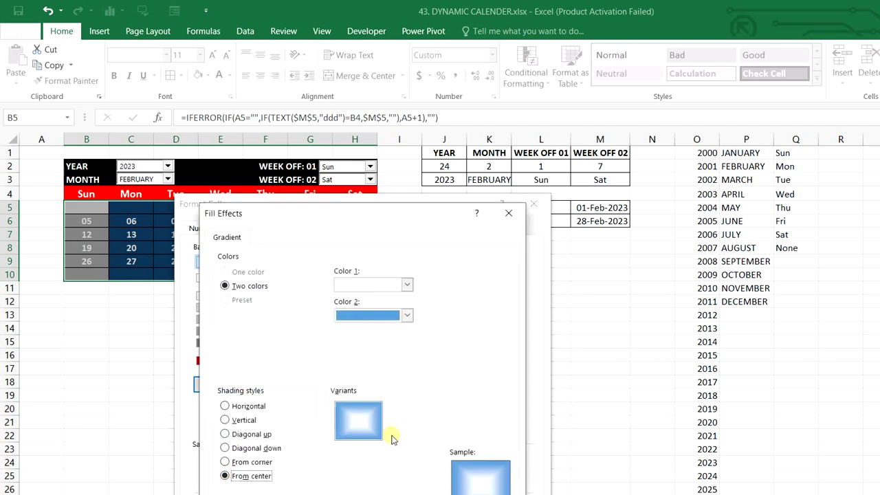
pyautogui.click(347, 420)
pyautogui.press('Return')
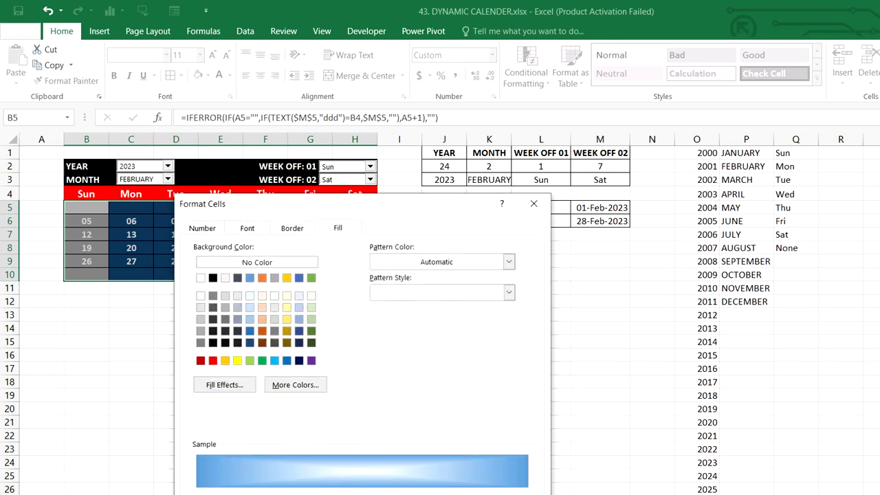
pyautogui.press('Return')
pyautogui.click(363, 492)
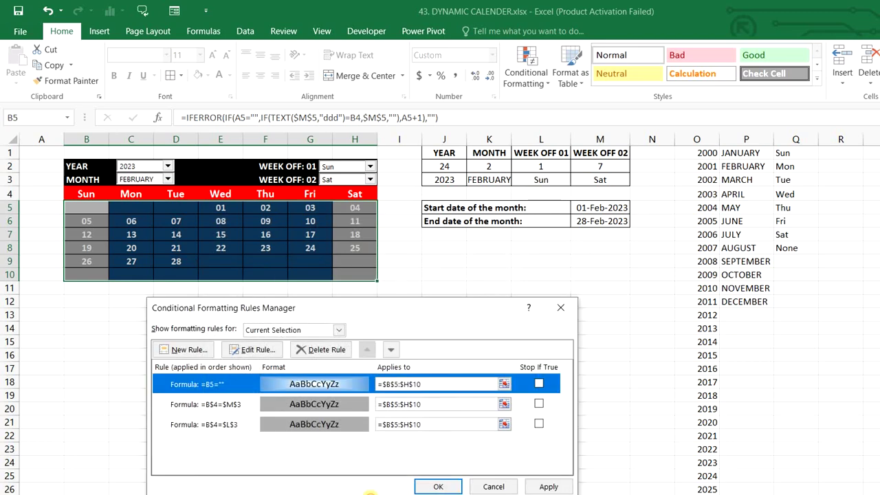
pyautogui.click(435, 483)
pyautogui.click(294, 438)
# Step: Label cell J8 "Current Date:" and enter today's date, 4/15/2023, as a fixed value in M8
pyautogui.scroll(5, 294, 438)
pyautogui.hscroll(3, 294, 438)
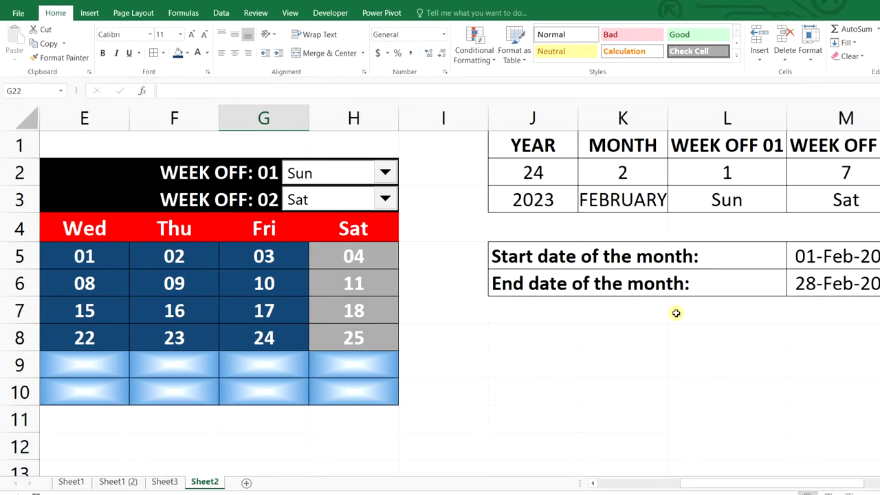
pyautogui.click(551, 334)
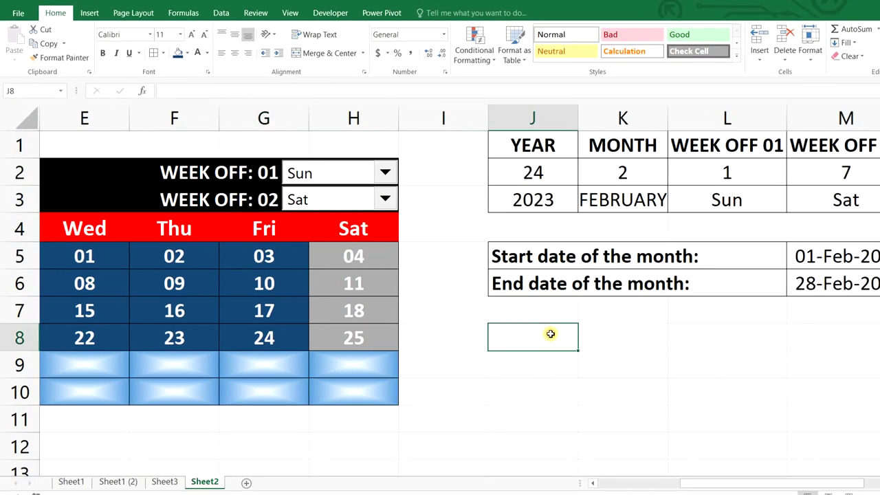
pyautogui.write('Current Date:')
pyautogui.click(821, 339)
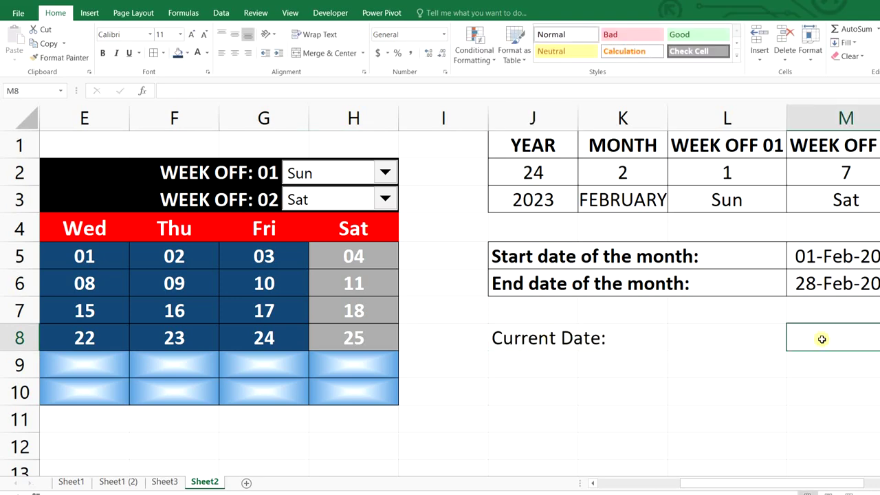
pyautogui.hotkey('ctrl', ';')
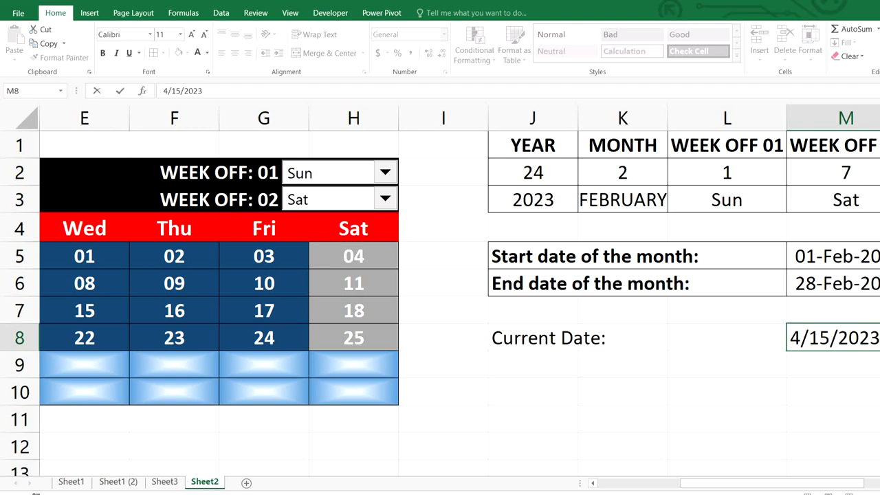
pyautogui.press('Return')
# Step: Copy the formatting of the end-of-month row onto the current date in M8 and its label in J8
pyautogui.click(817, 282)
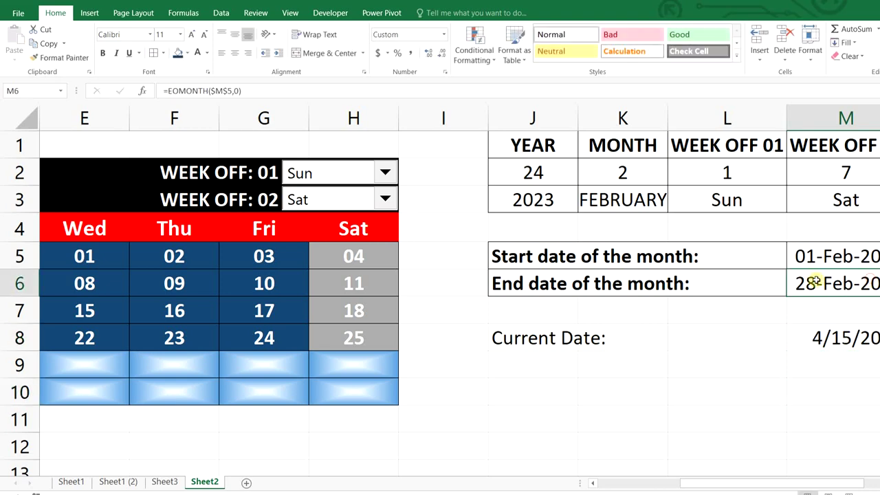
pyautogui.click(60, 58)
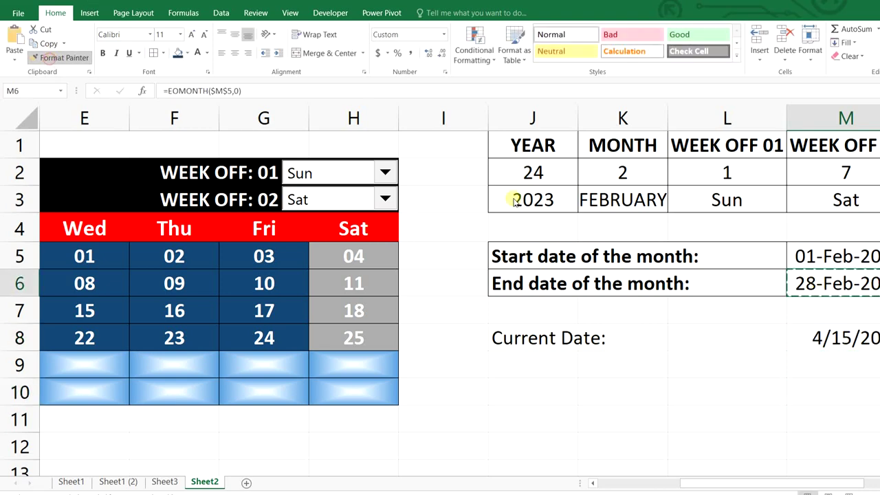
pyautogui.click(840, 338)
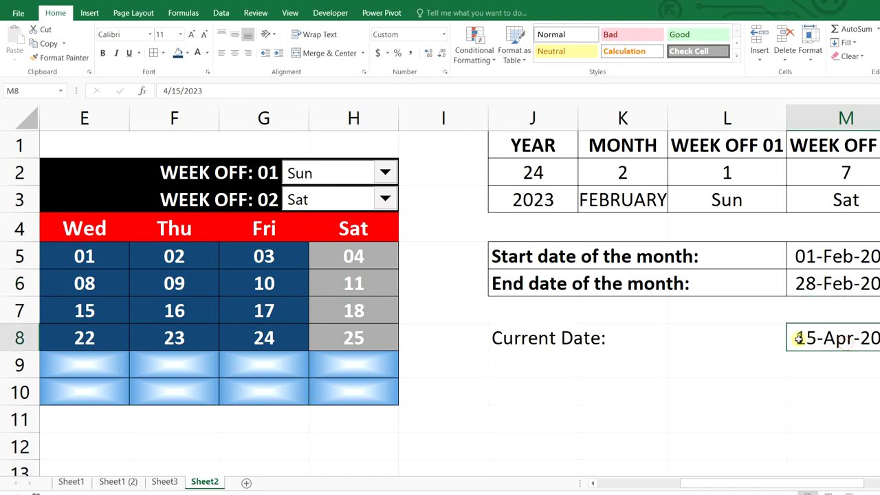
pyautogui.click(531, 345)
# Step: Start a new formula-based formatting rule for B5:H10 that matches the current date with the condition =B5=$M$8
pyautogui.hscroll(-4, 177, 309)
pyautogui.click(157, 264)
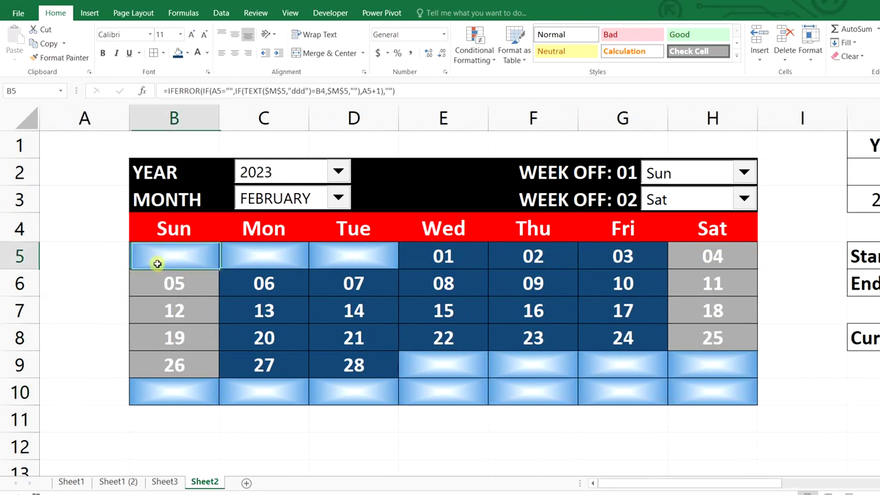
pyautogui.moveTo(157, 263); pyautogui.dragTo(698, 384)
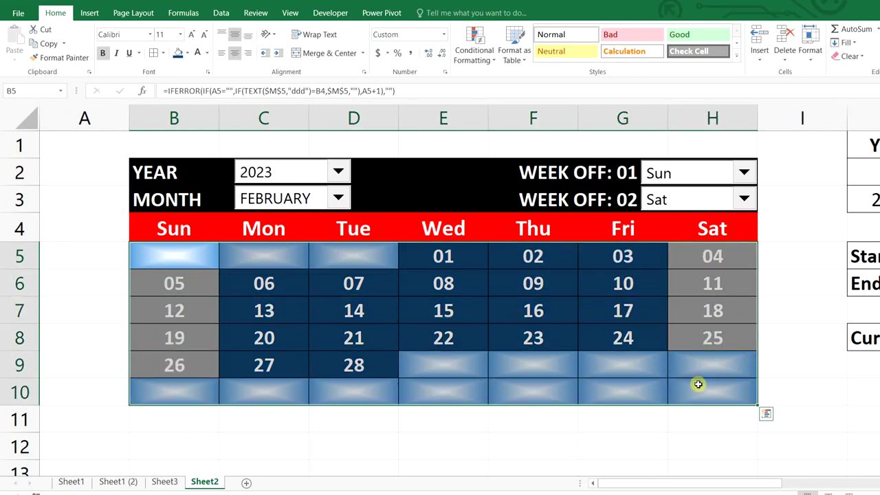
pyautogui.hotkey('alt', 'o')
pyautogui.press('d')
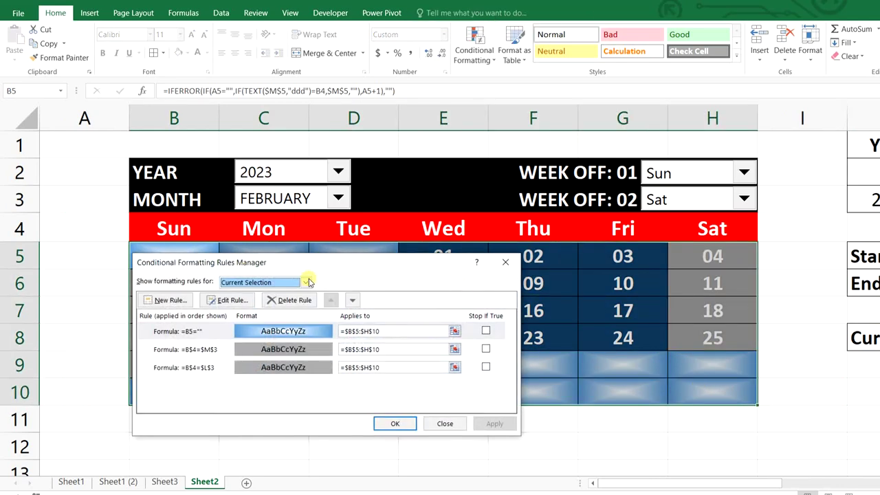
pyautogui.click(172, 301)
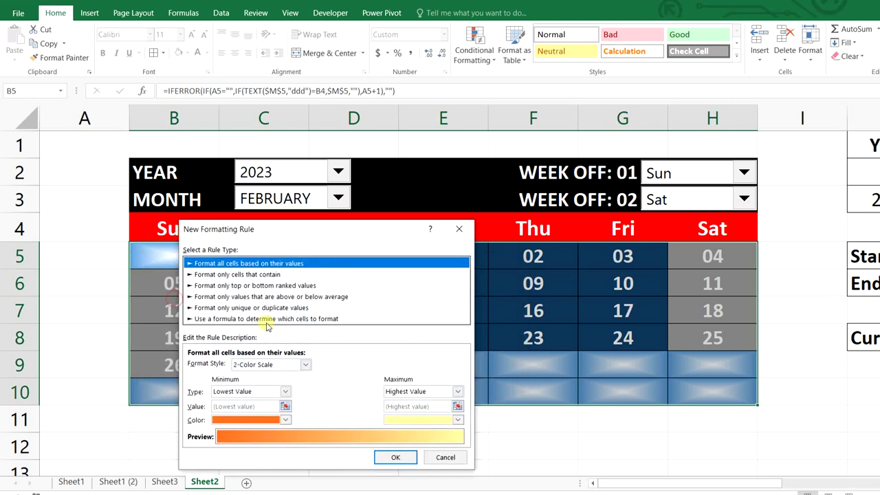
pyautogui.click(268, 319)
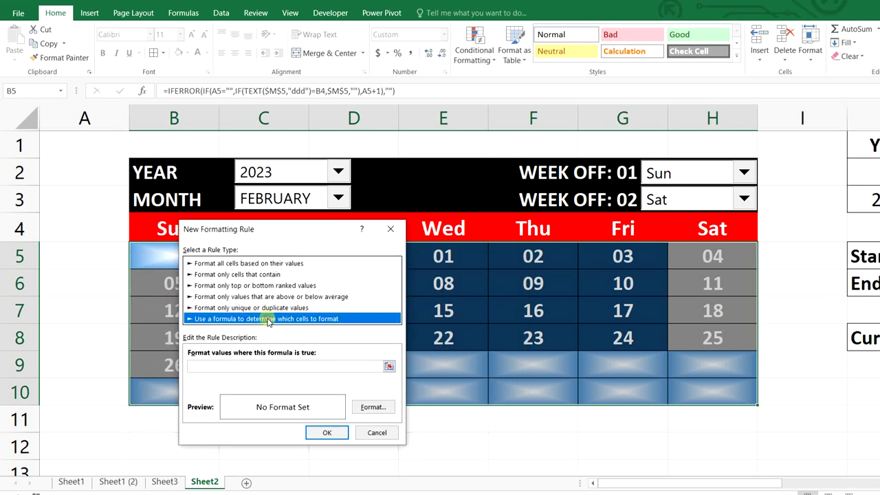
pyautogui.click(248, 365)
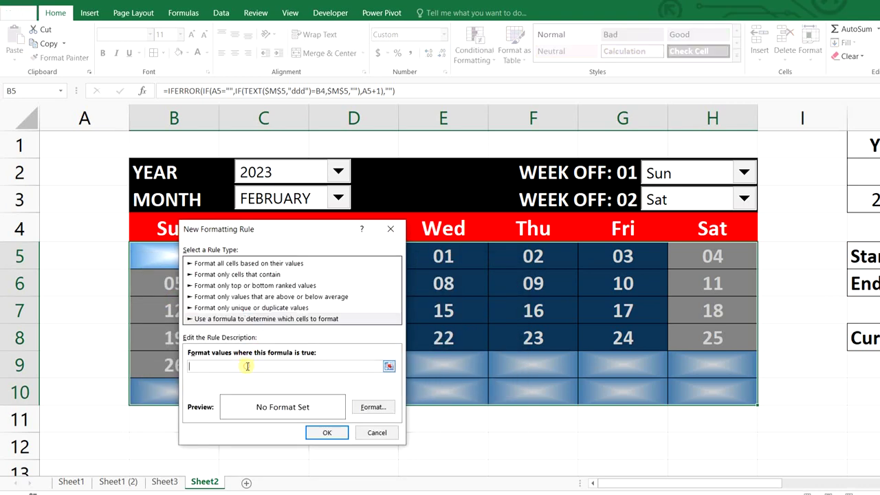
pyautogui.click(156, 261)
pyautogui.press('F4')
pyautogui.press('F4')
pyautogui.press('F4')
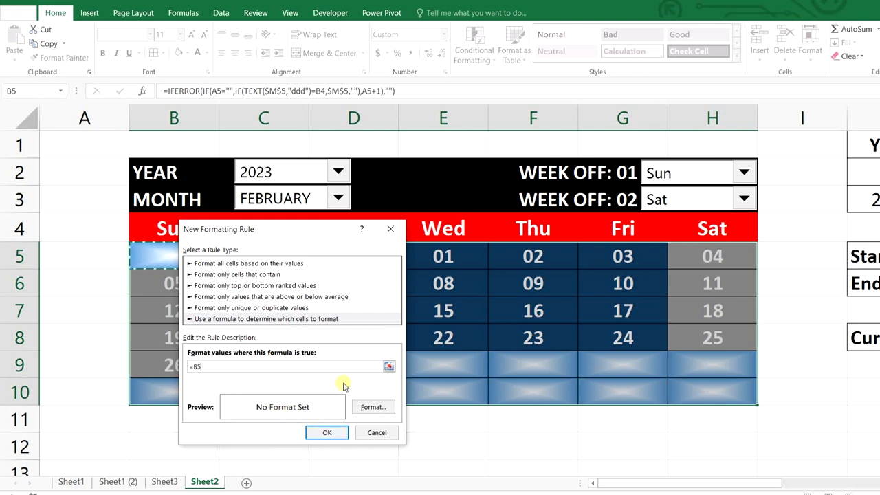
pyautogui.write('=')
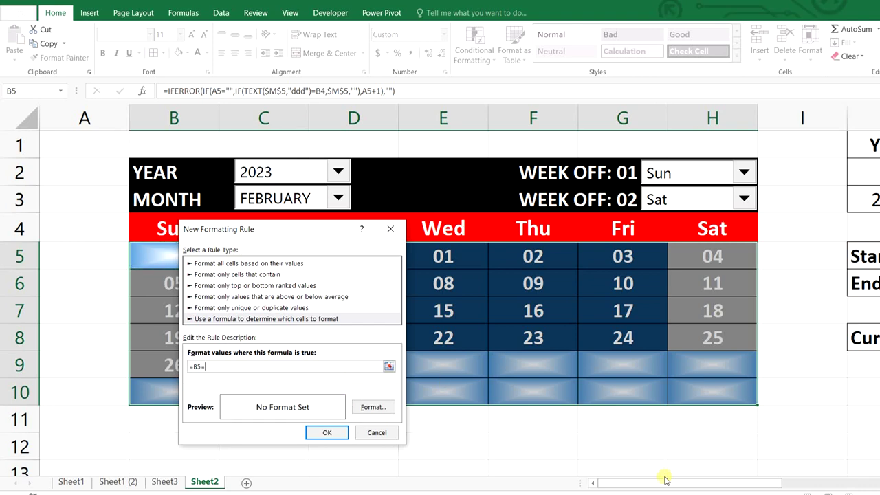
pyautogui.moveTo(664, 484); pyautogui.dragTo(763, 481)
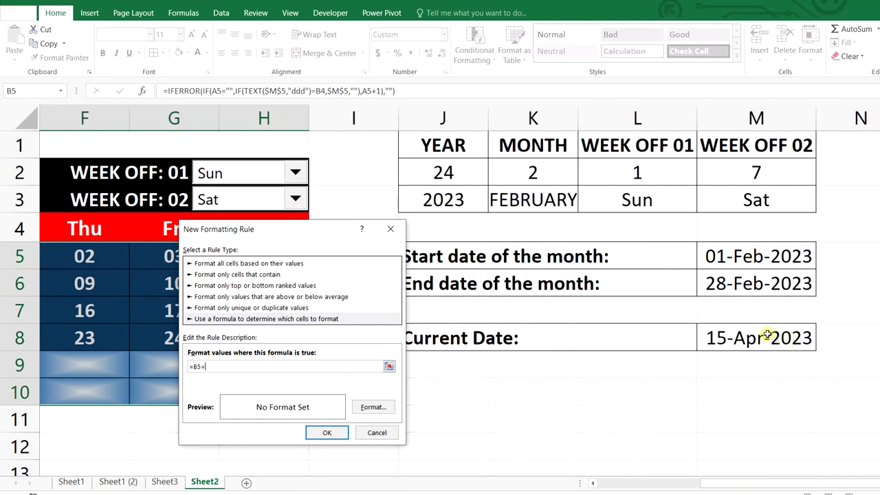
pyautogui.click(786, 336)
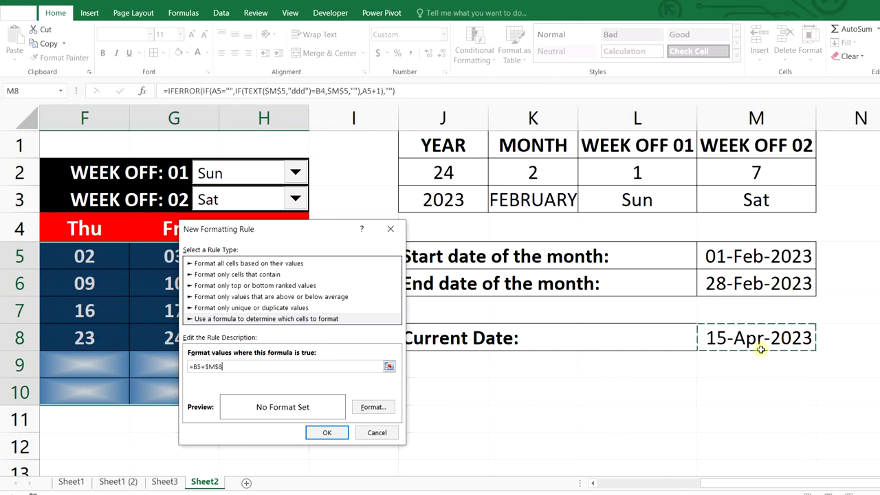
# Step: Give the current-date rule a light gold background fill and apply it to the calendar
pyautogui.click(371, 407)
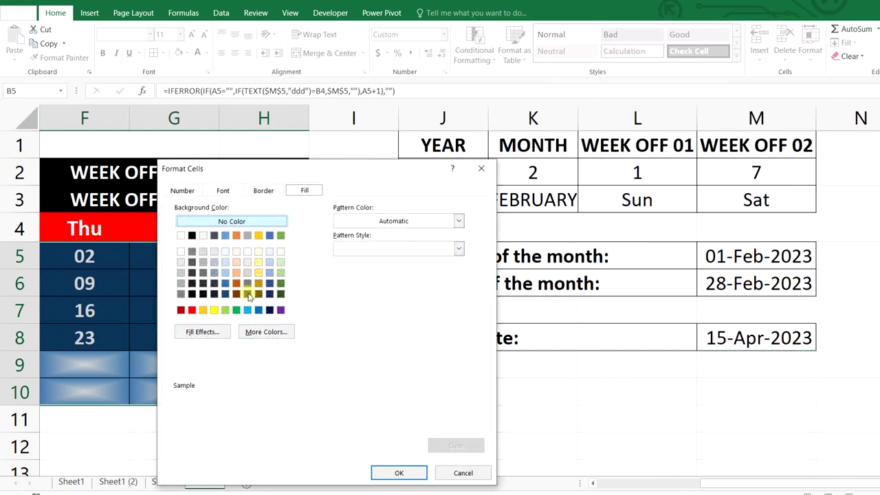
pyautogui.click(259, 272)
pyautogui.click(396, 473)
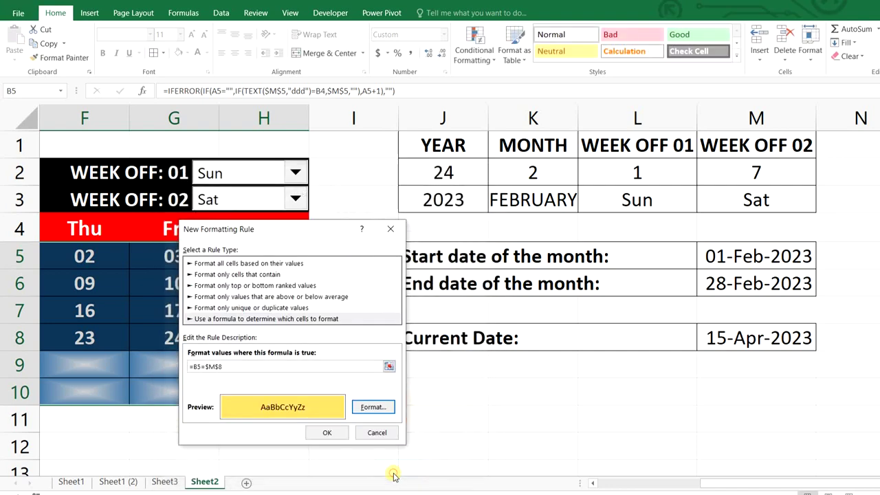
pyautogui.click(345, 431)
pyautogui.click(393, 423)
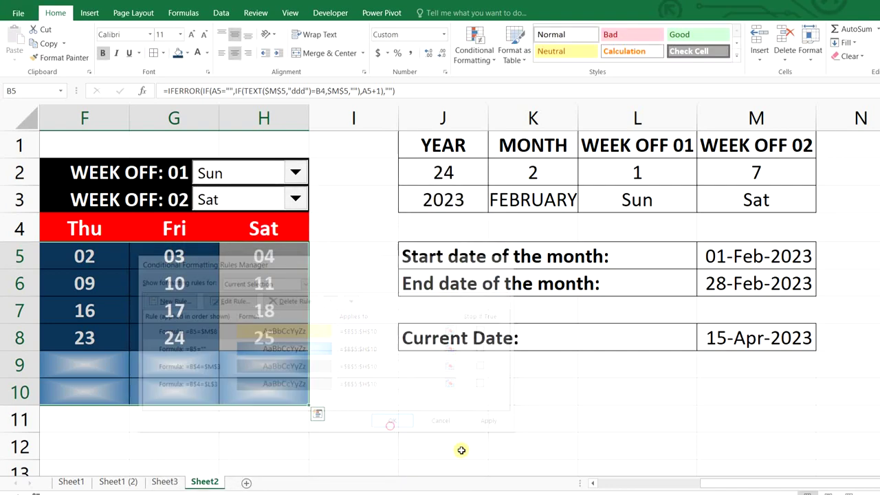
# Step: Switch the calendar's month to APRIL to check the highlighting of the current date
pyautogui.click(423, 443)
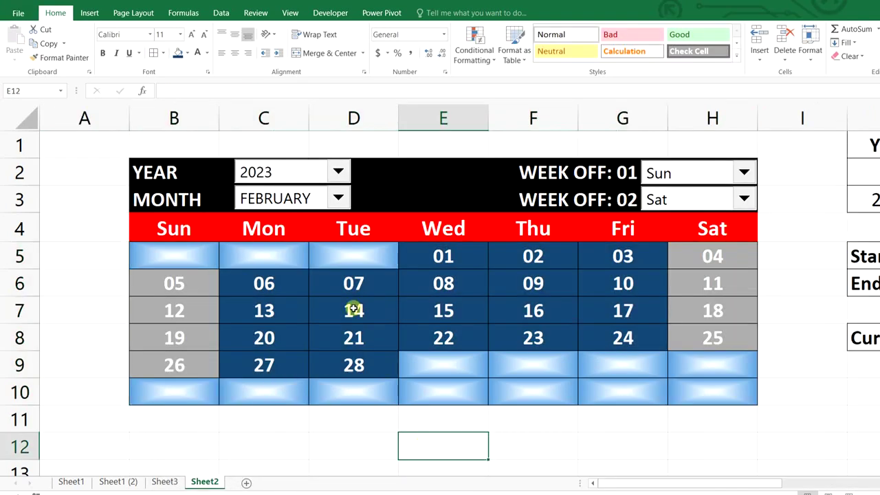
pyautogui.click(339, 198)
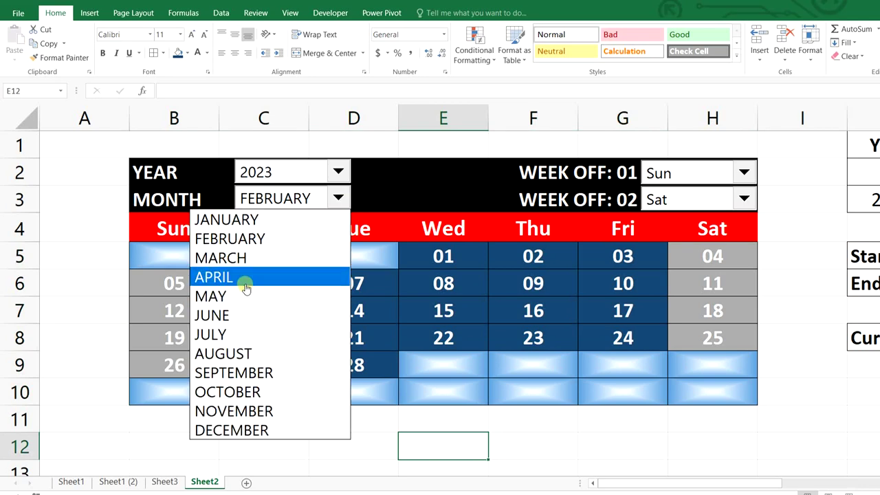
pyautogui.click(244, 277)
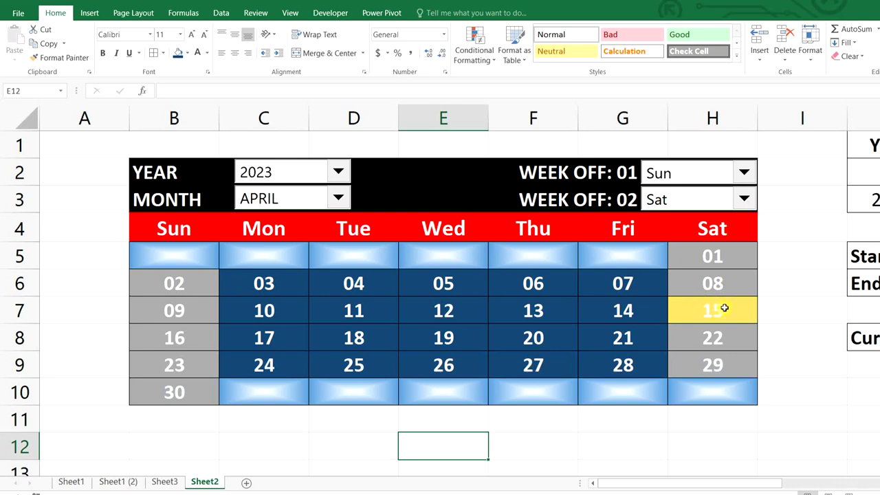
pyautogui.click(785, 423)
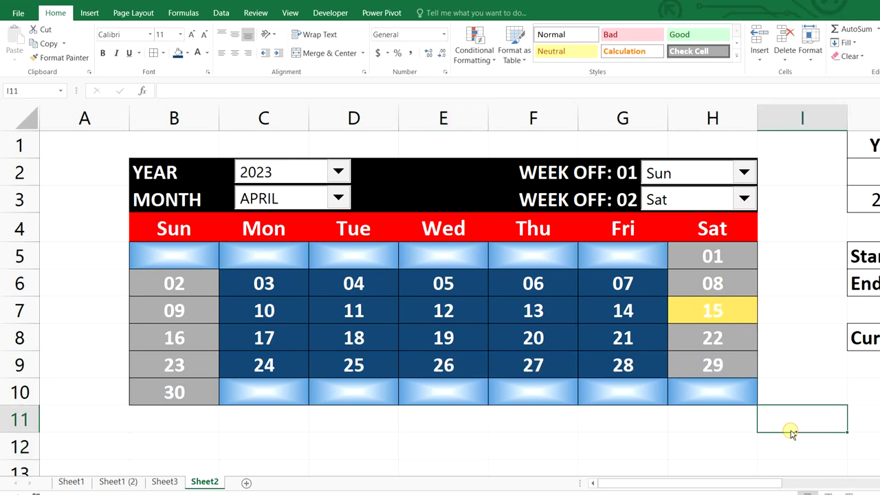